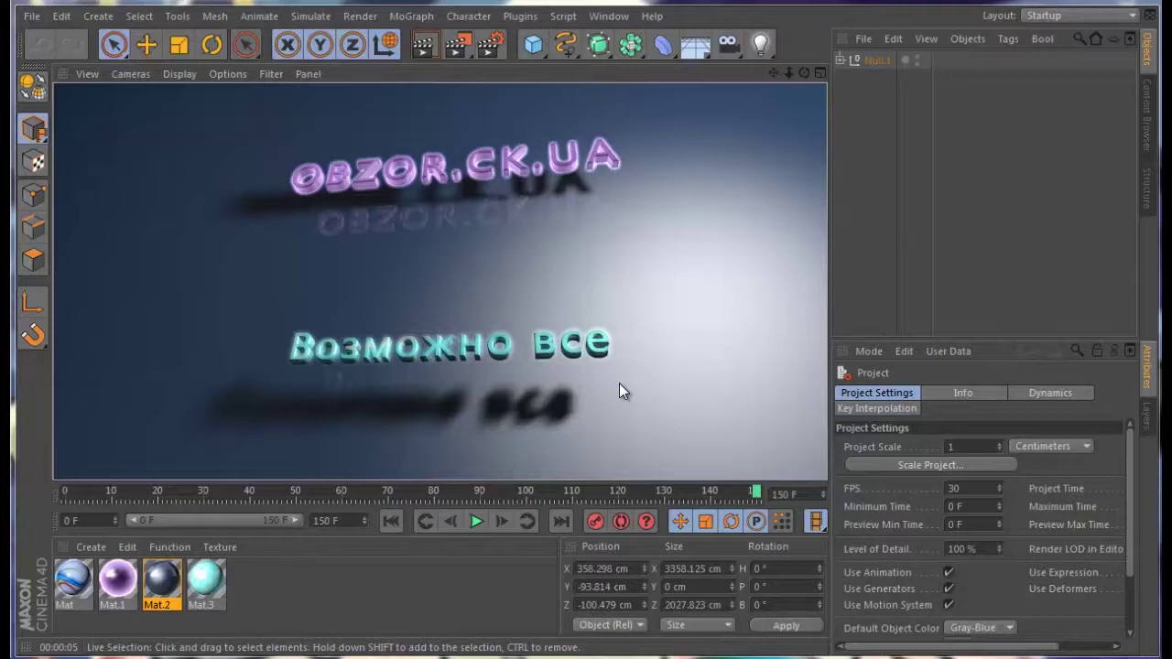
Discard the 3D text scene and start a new empty project with Ctrl+N
click(411, 15)
mouse_move(426, 43)
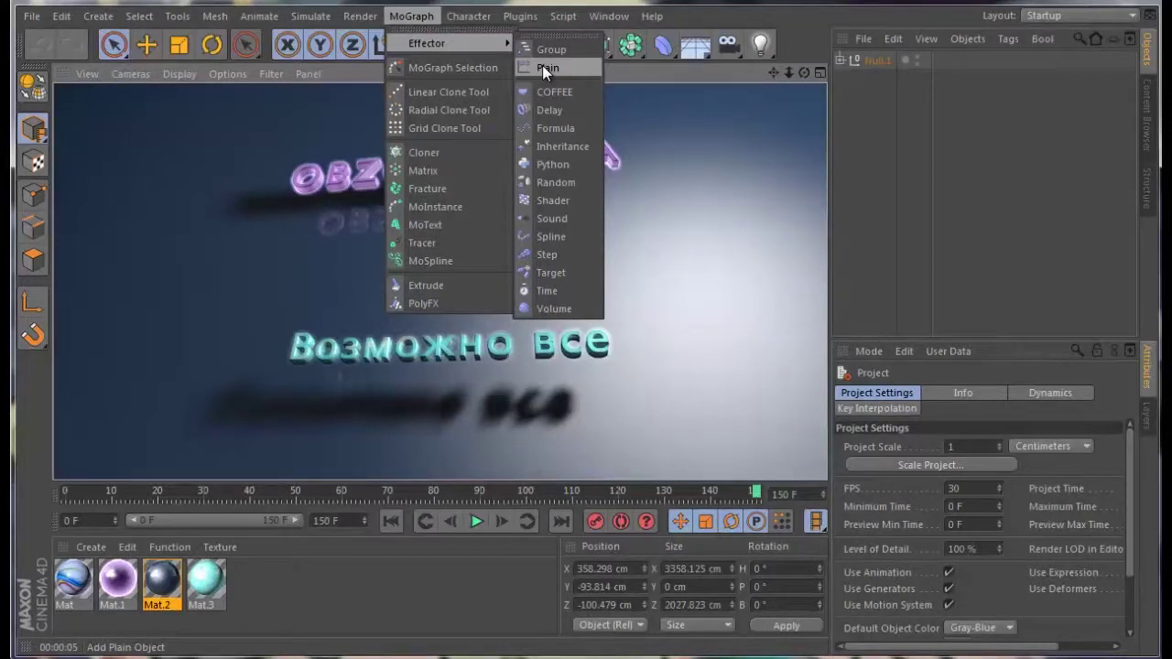
click(541, 68)
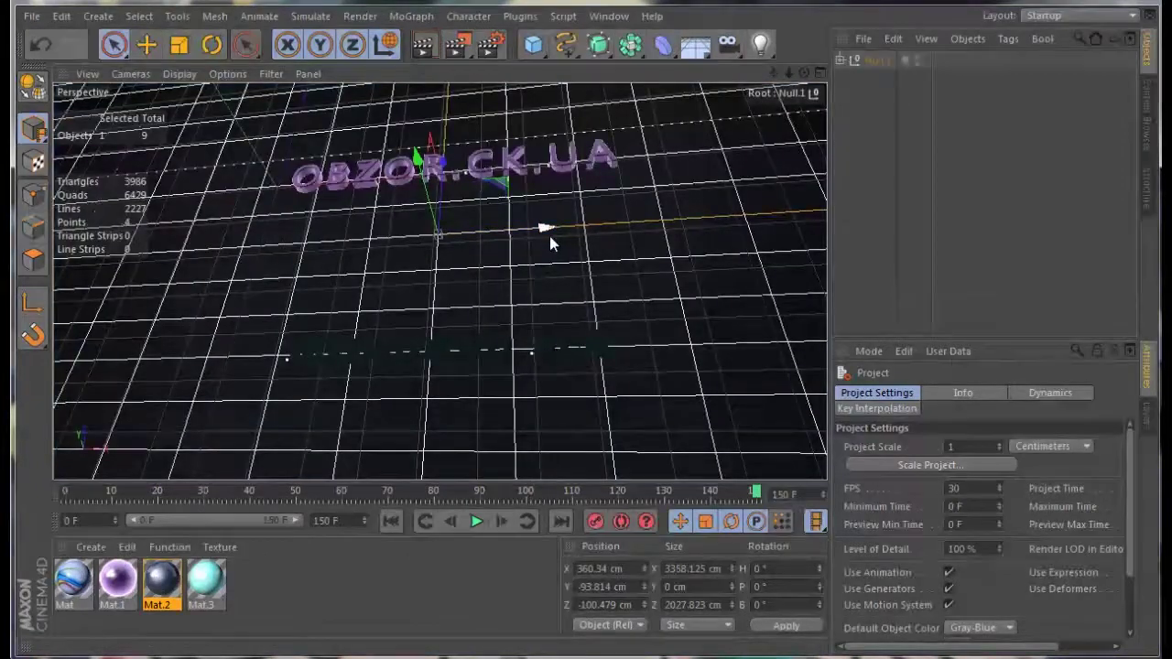
key(ctrl+n)
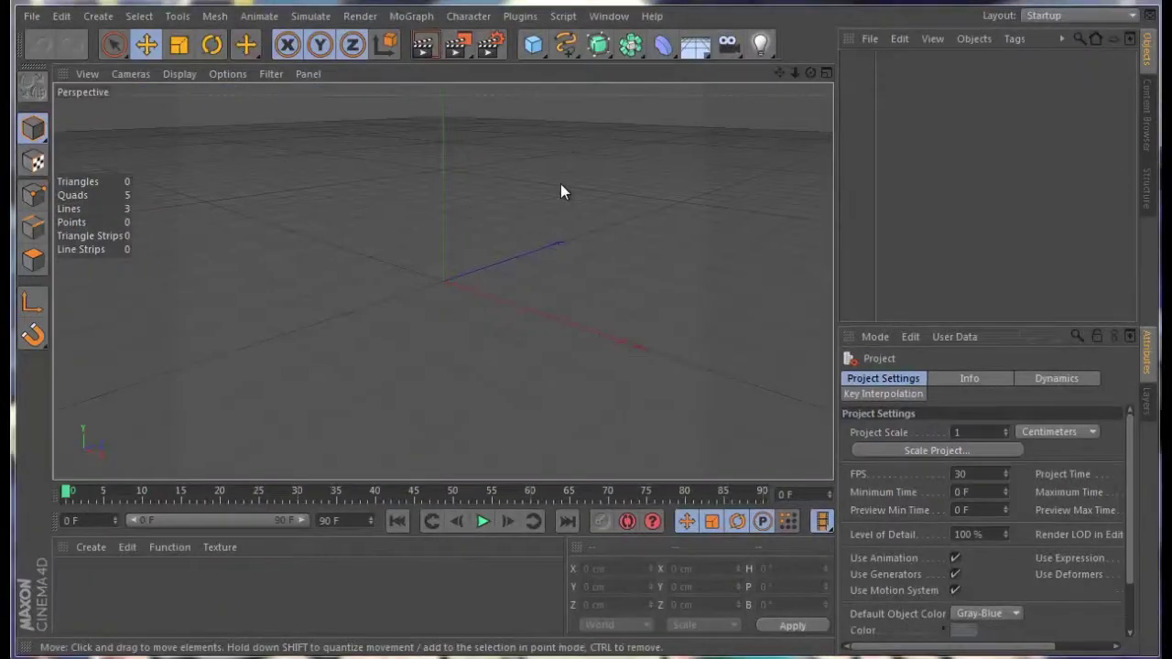
Add a Cloner and a Torus to the scene
click(411, 16)
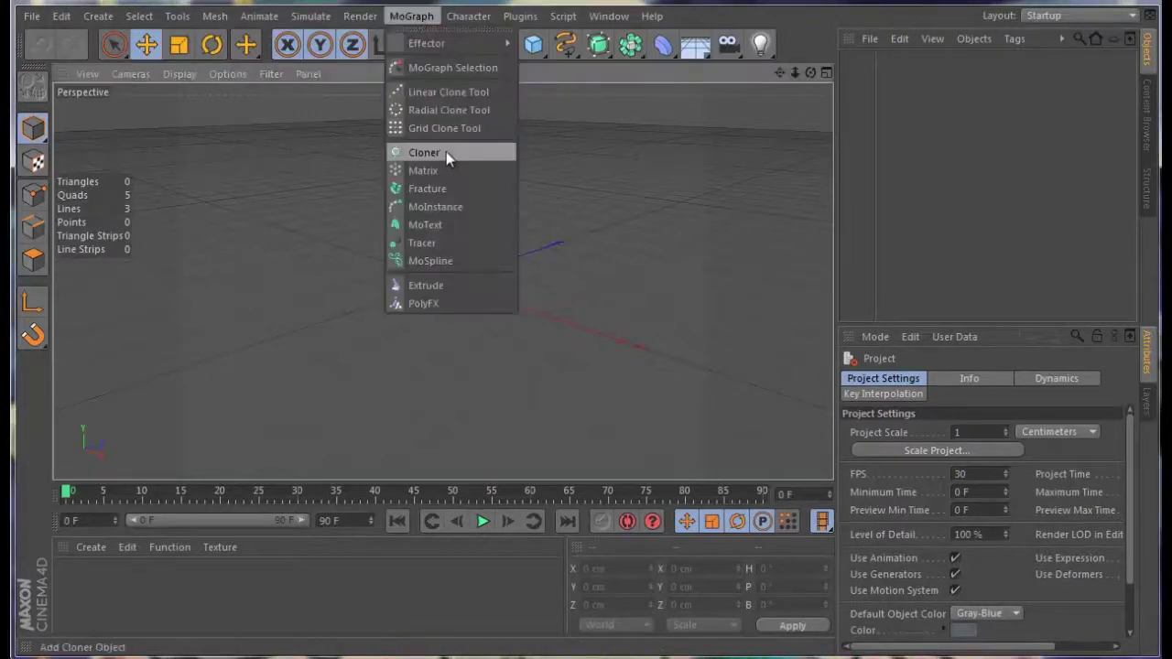
click(446, 151)
click(533, 44)
click(587, 134)
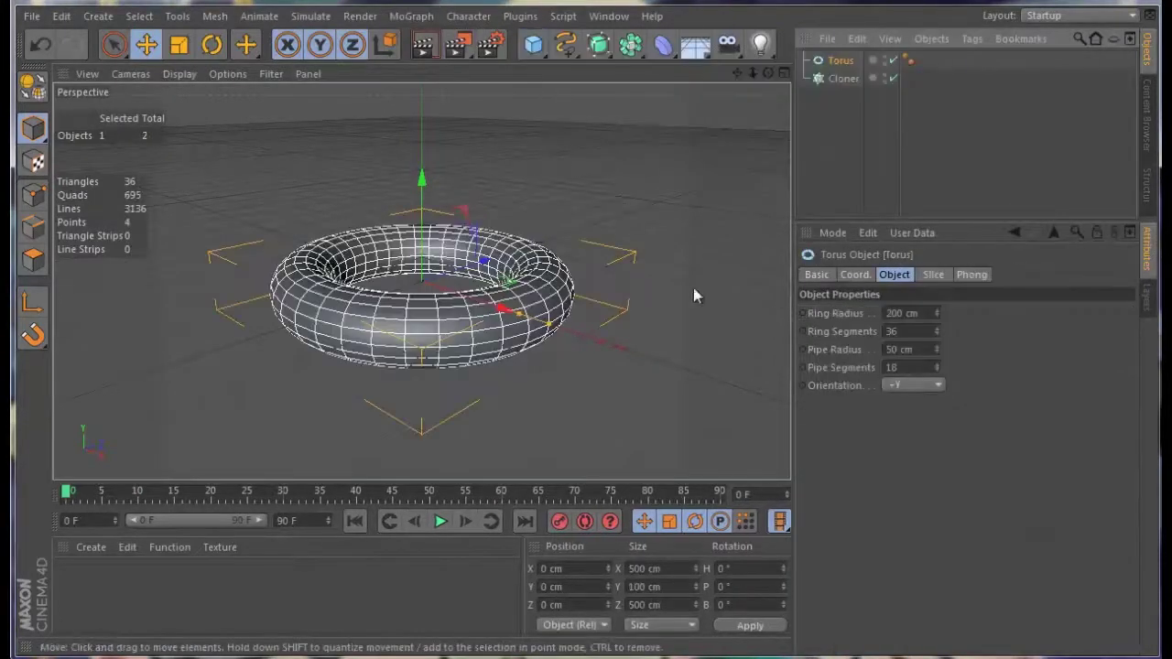
Give the torus a 40 cm ring radius and 10 cm pipe radius, and nest it under the Cloner
text(40)
click(895, 349)
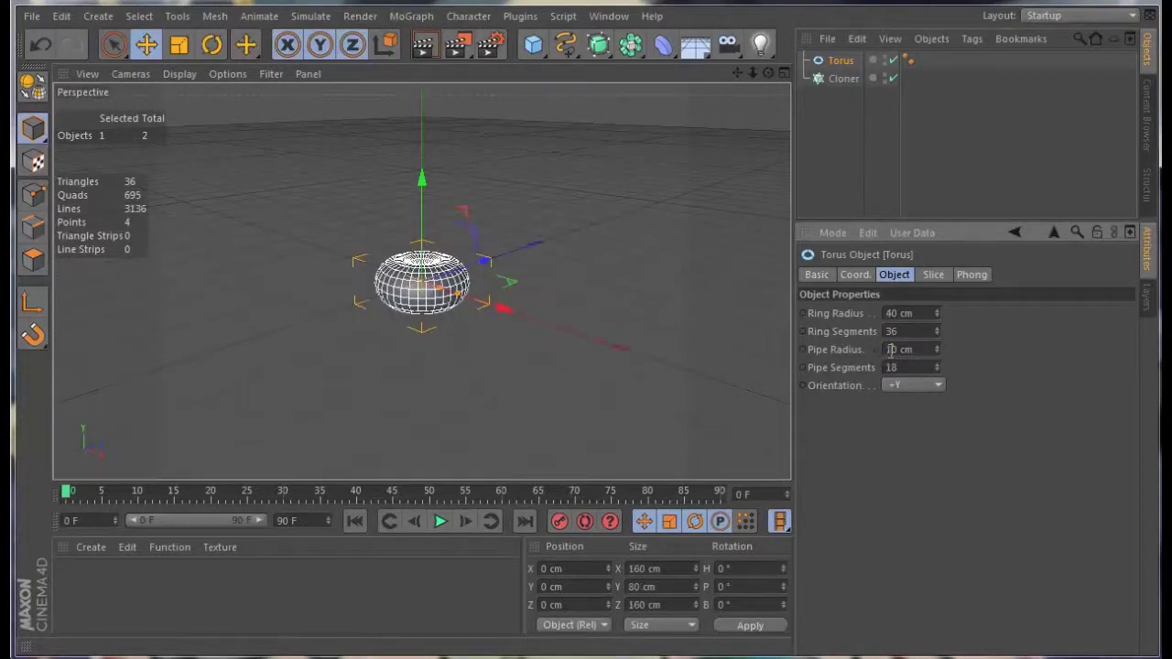
text(10)
key(Return)
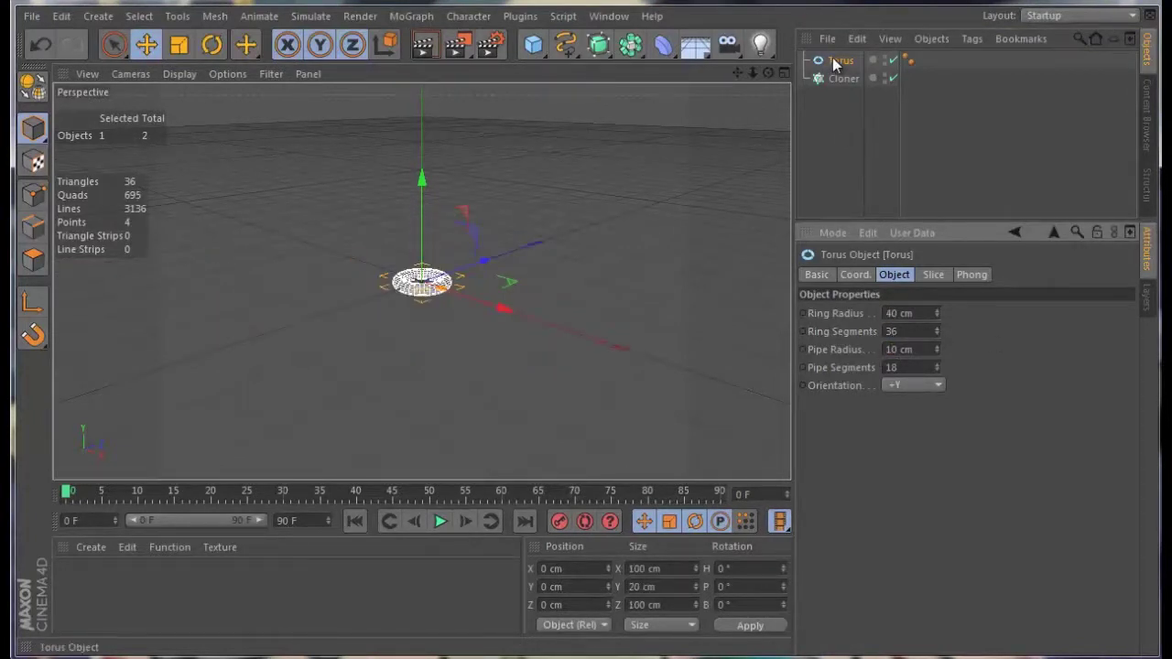
drag(841, 60, 838, 77)
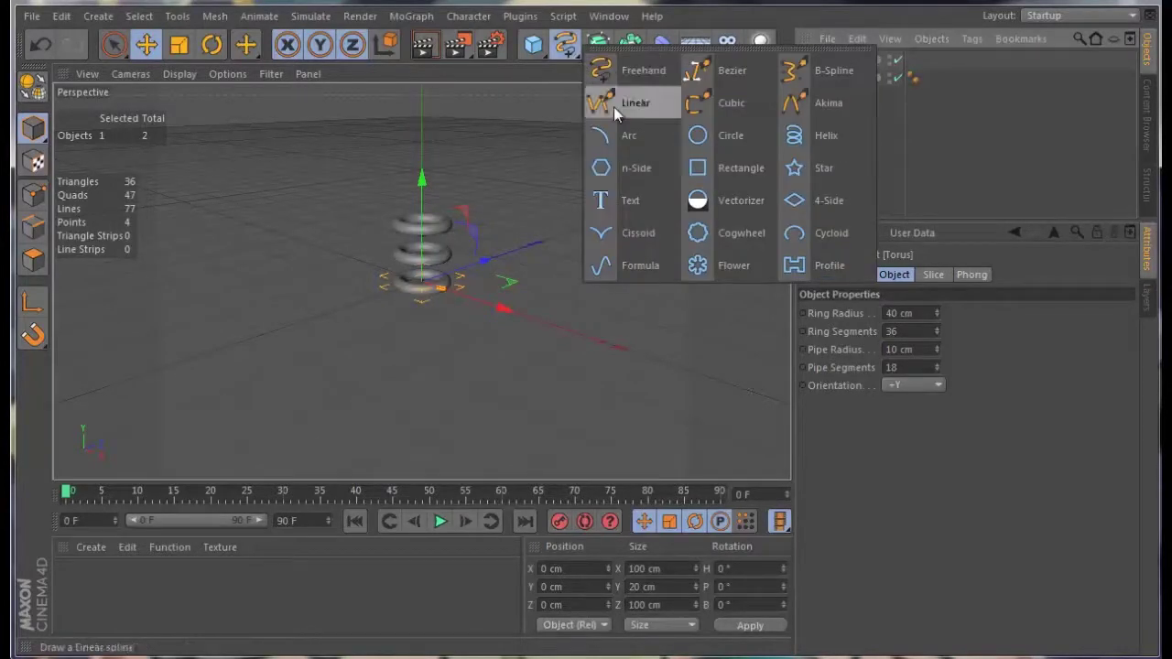
Add a 200 cm Circle spline lying flat on the XZ plane
drag(570, 56, 718, 132)
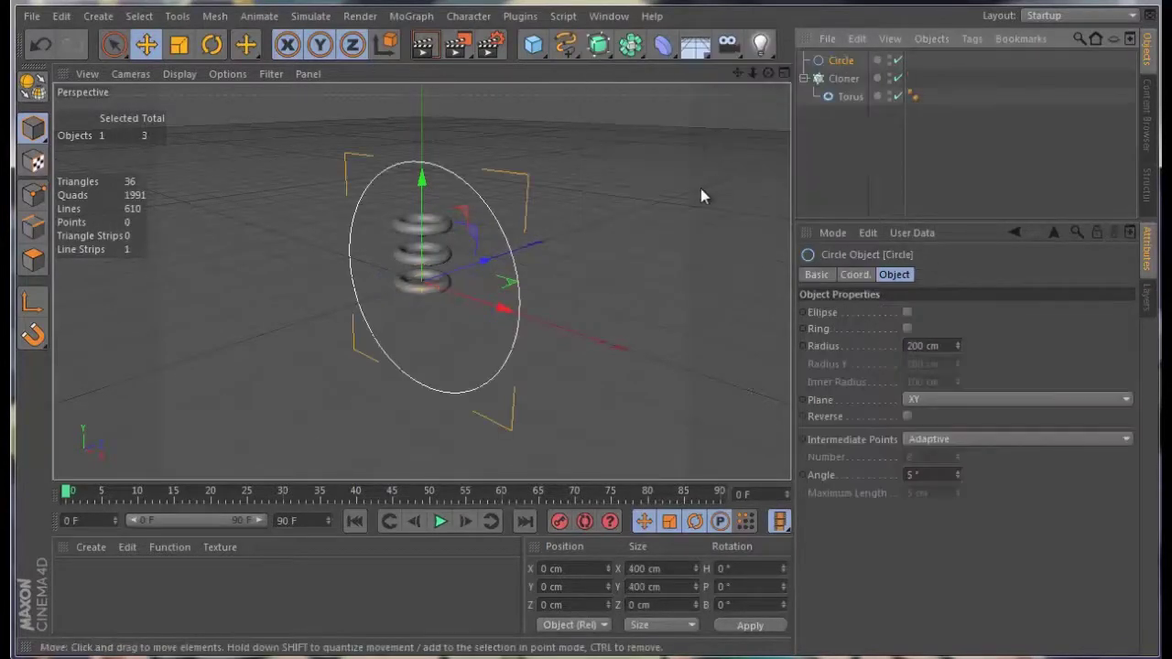
click(936, 400)
click(934, 450)
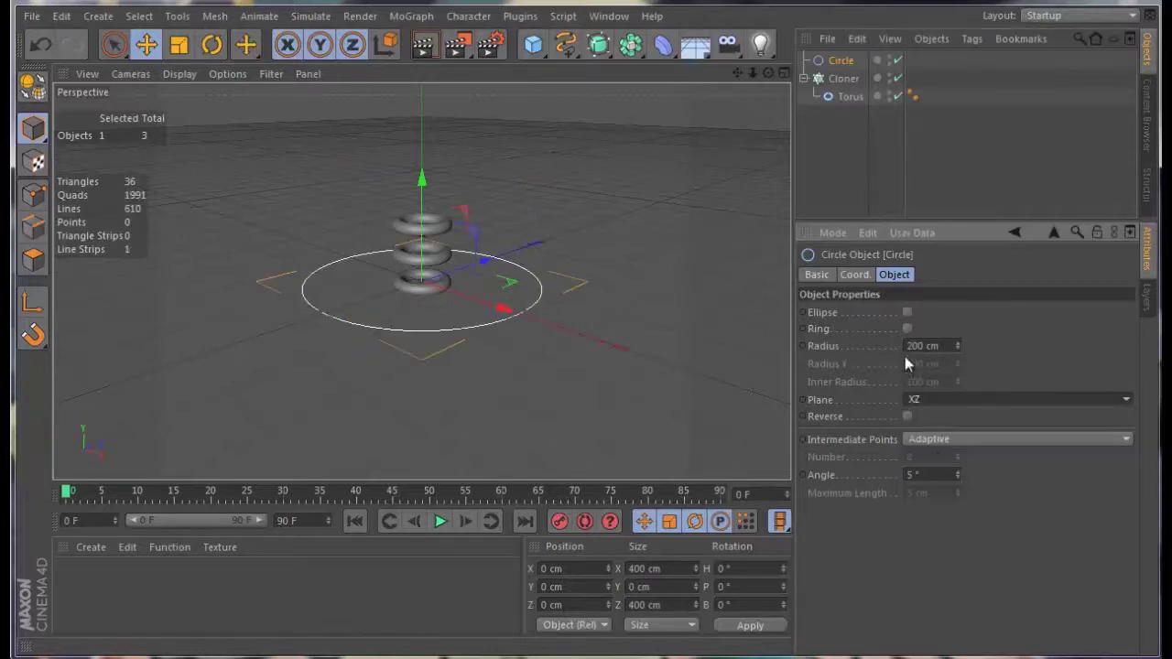
Switch the Cloner to Object mode using the Circle, spreading ten tori around it
click(843, 79)
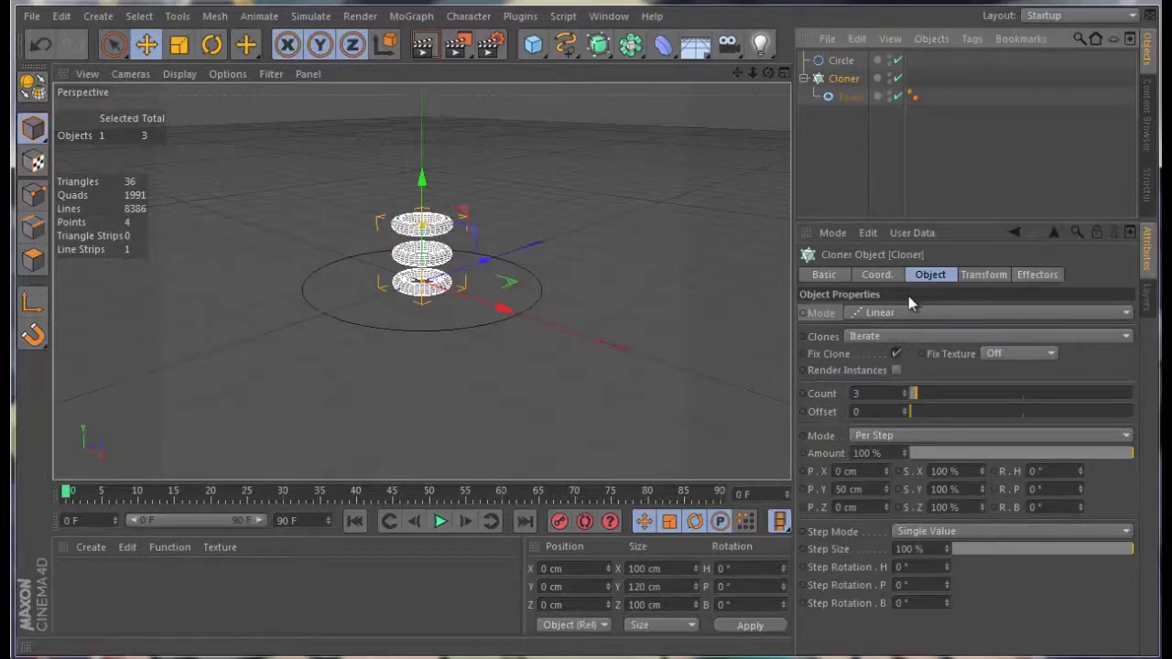
click(908, 312)
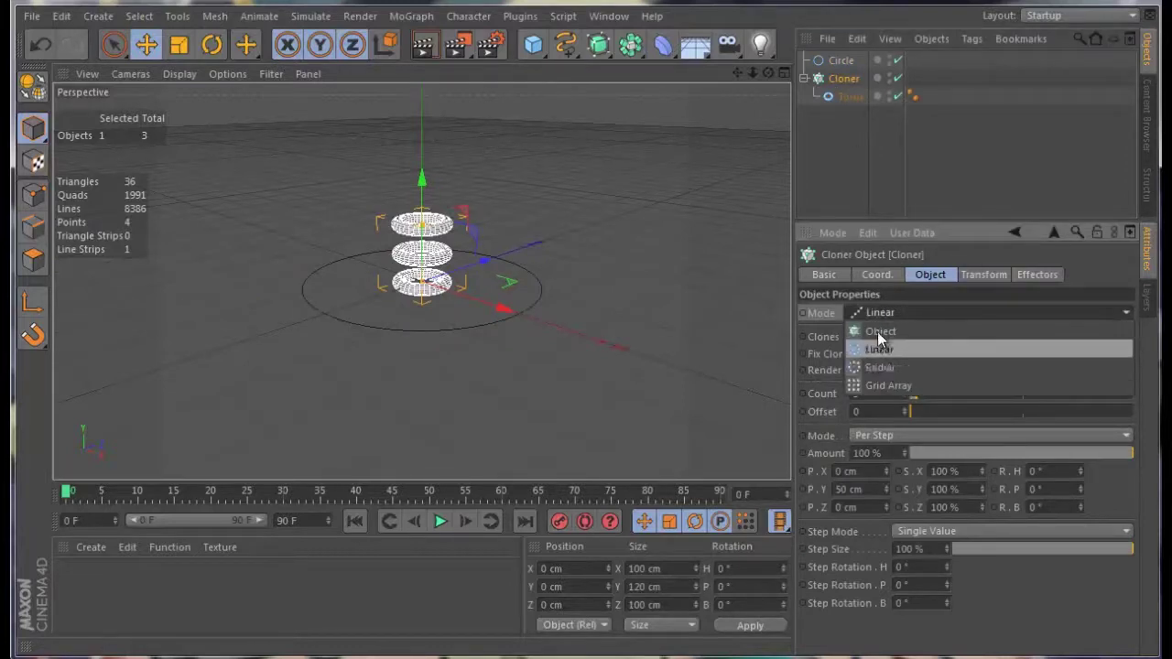
click(879, 332)
drag(836, 62, 897, 400)
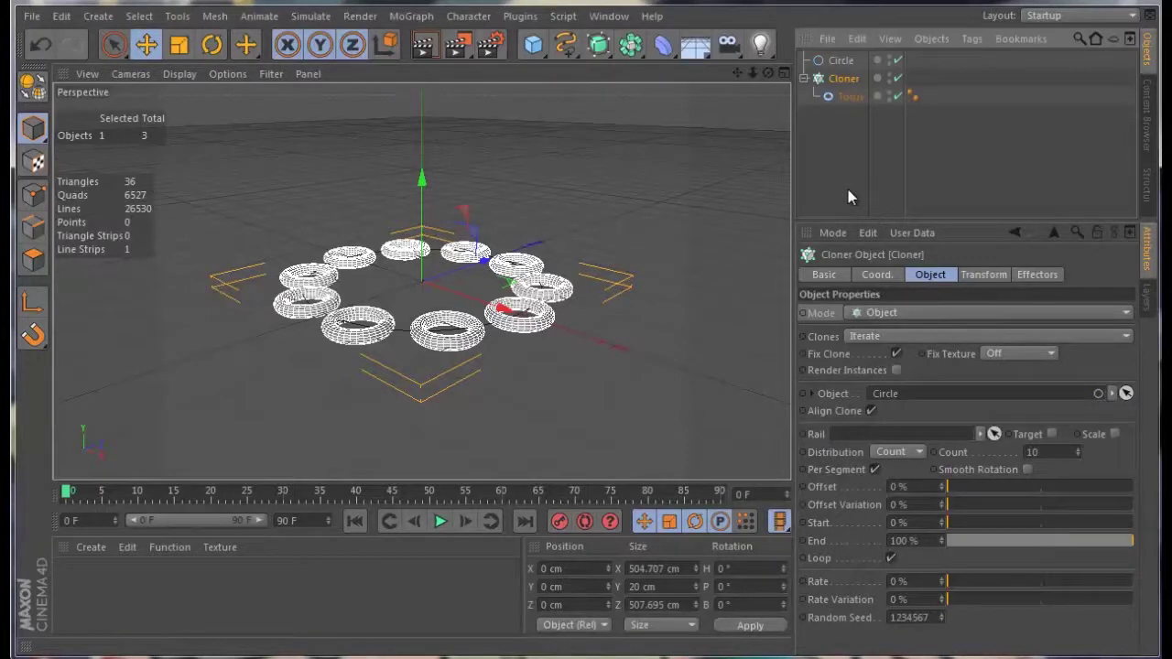
Set the Cloner's Transform R.B rotation to 90° so the tori stand upright
click(982, 276)
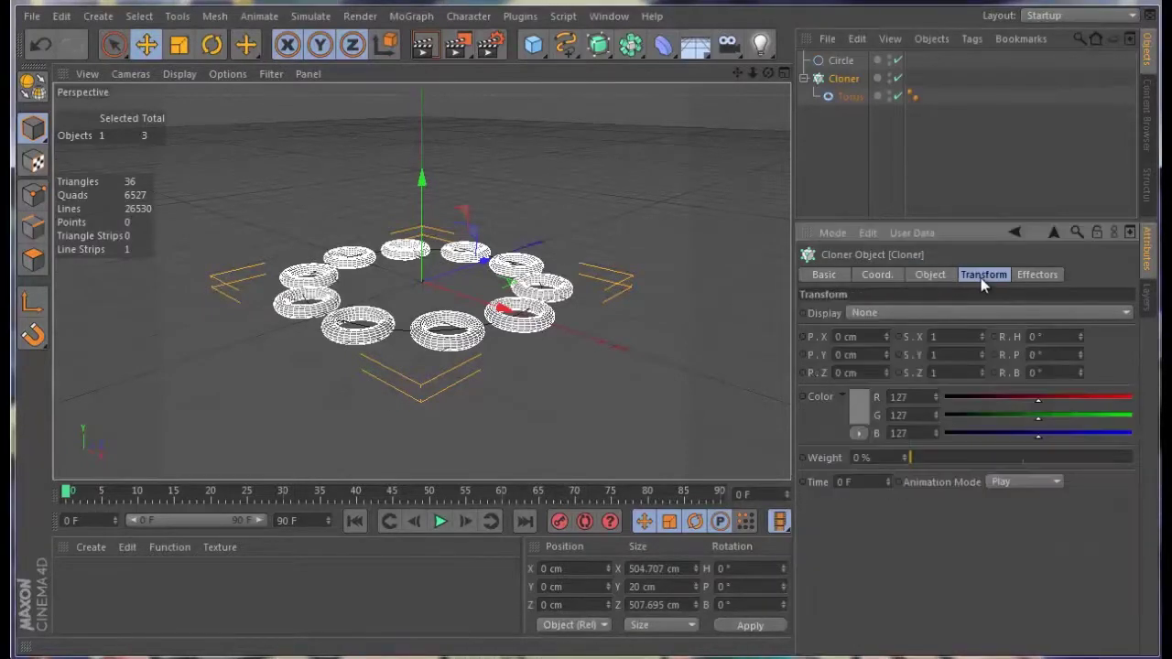
click(1032, 372)
text(90)
key(Return)
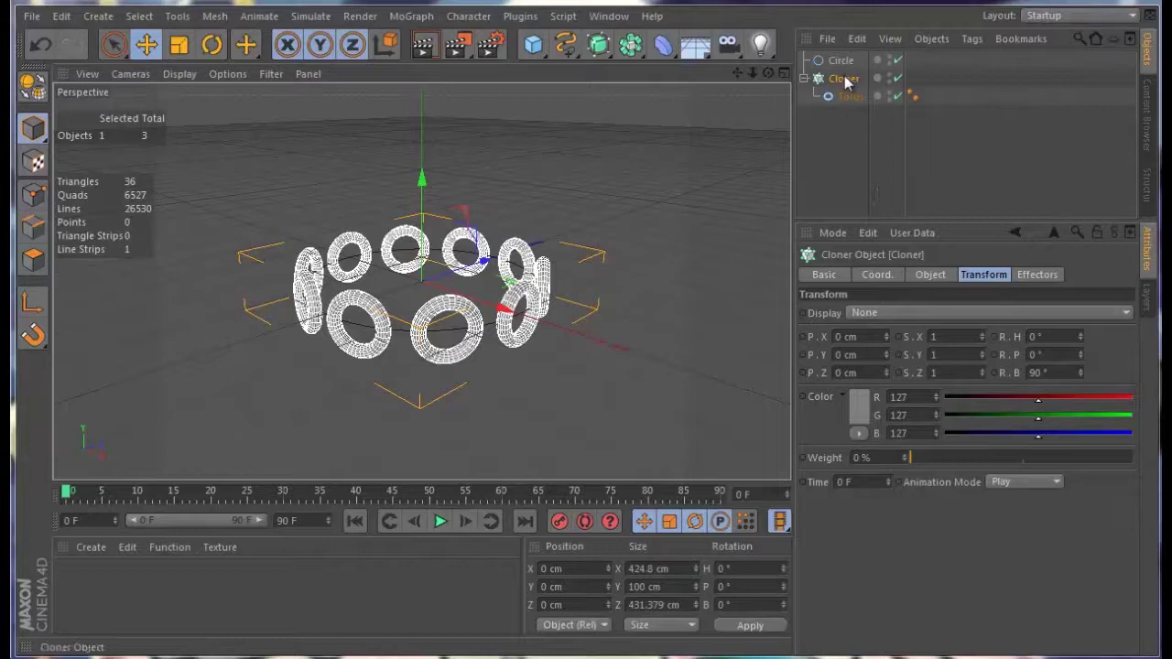
Add a Plain effector and confirm it appears in the Cloner's Effectors list
click(411, 16)
mouse_move(448, 44)
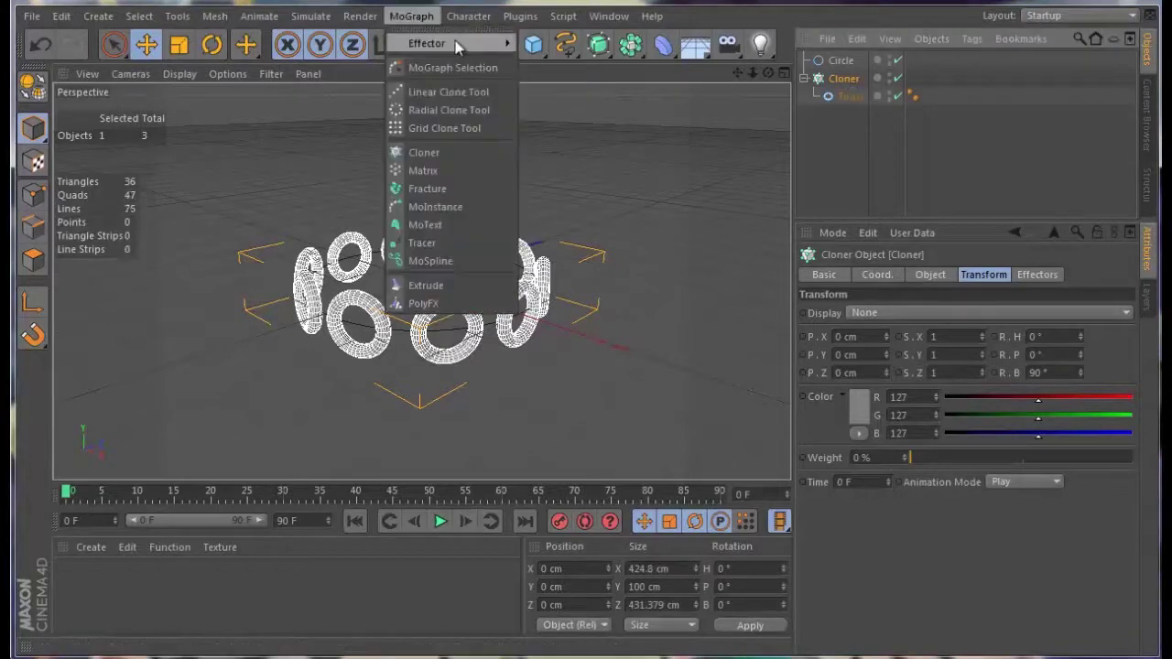
click(542, 68)
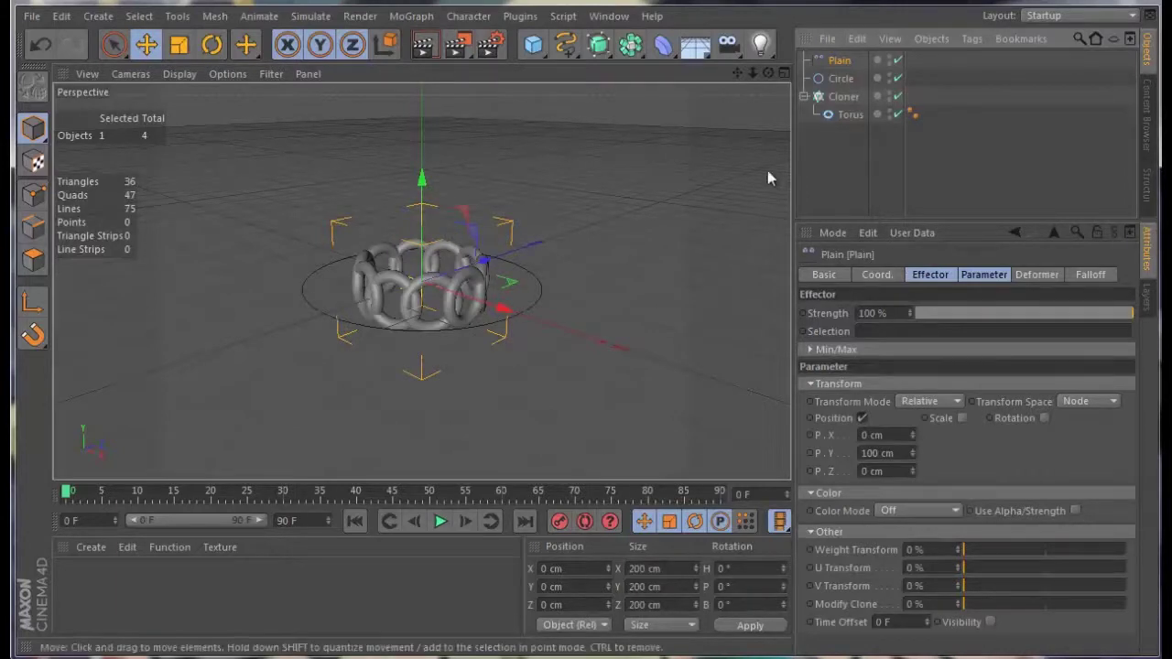
click(843, 96)
click(1037, 276)
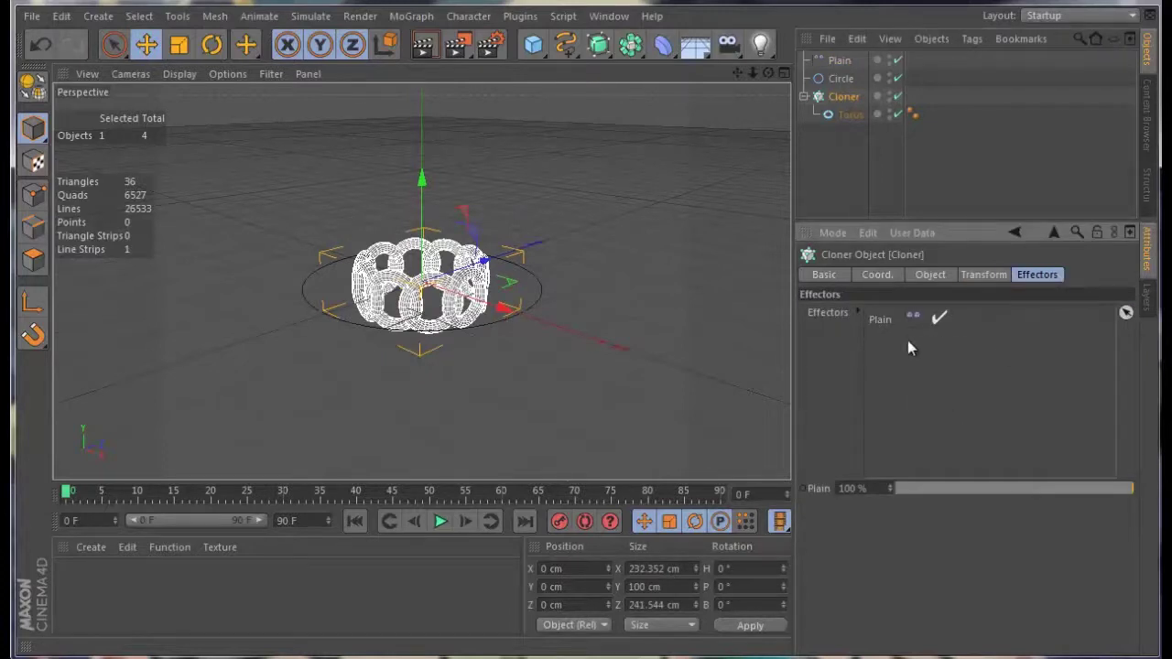
Set the Cloner's Transform color to red (R 210, G 27, B 27)
click(983, 275)
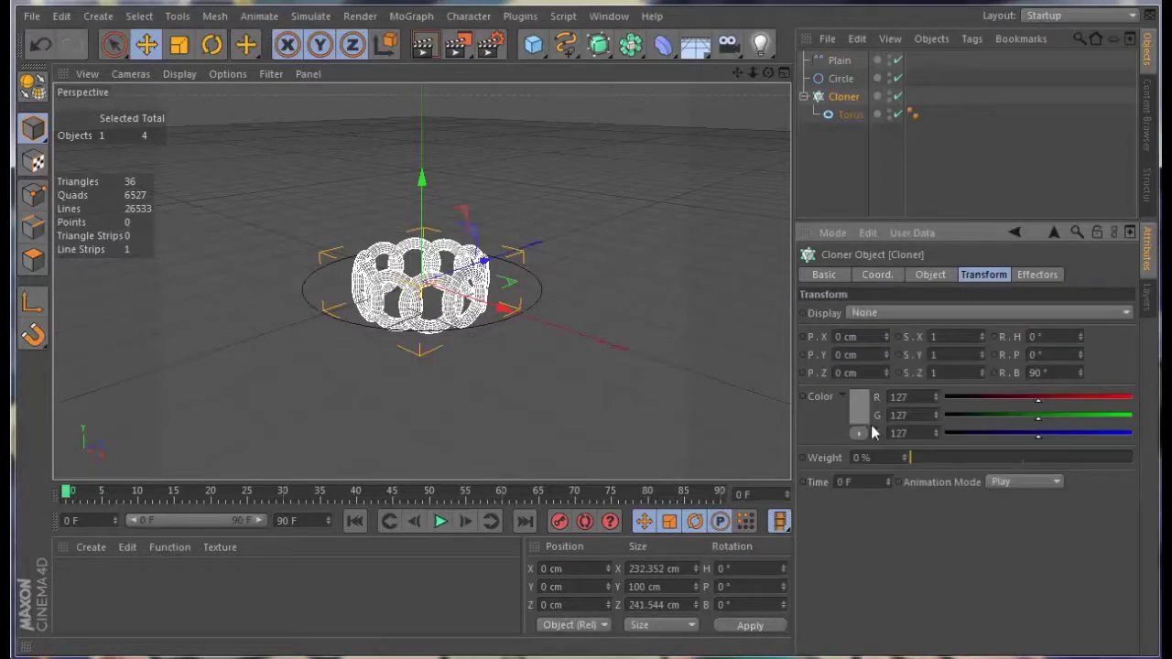
click(859, 417)
click(852, 366)
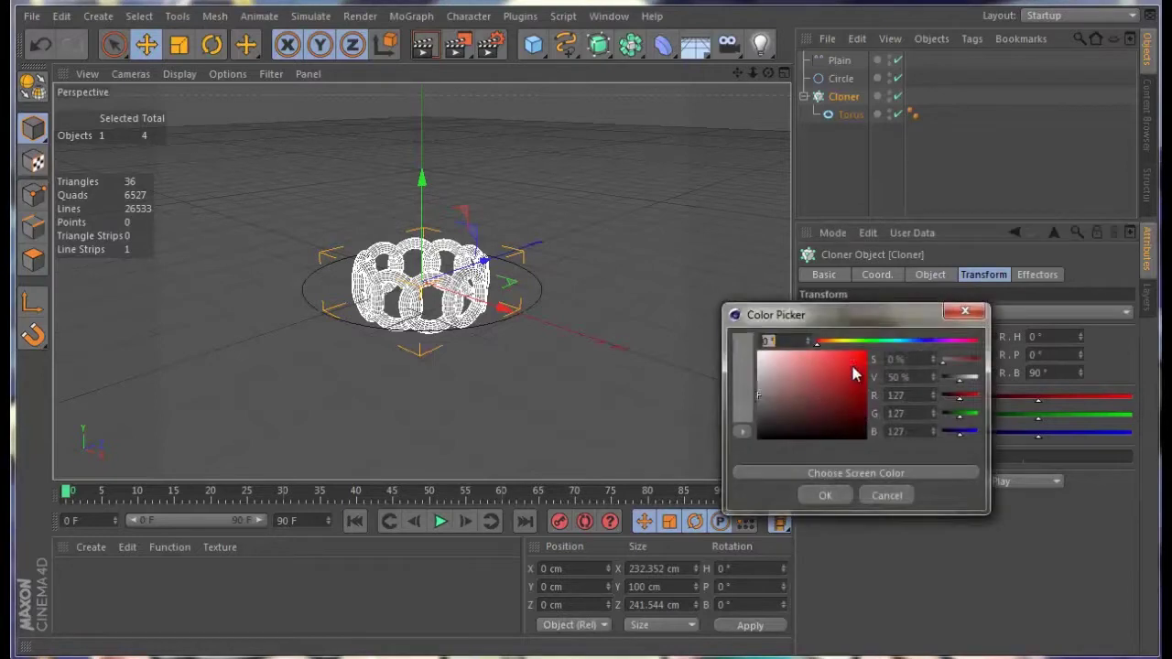
click(821, 496)
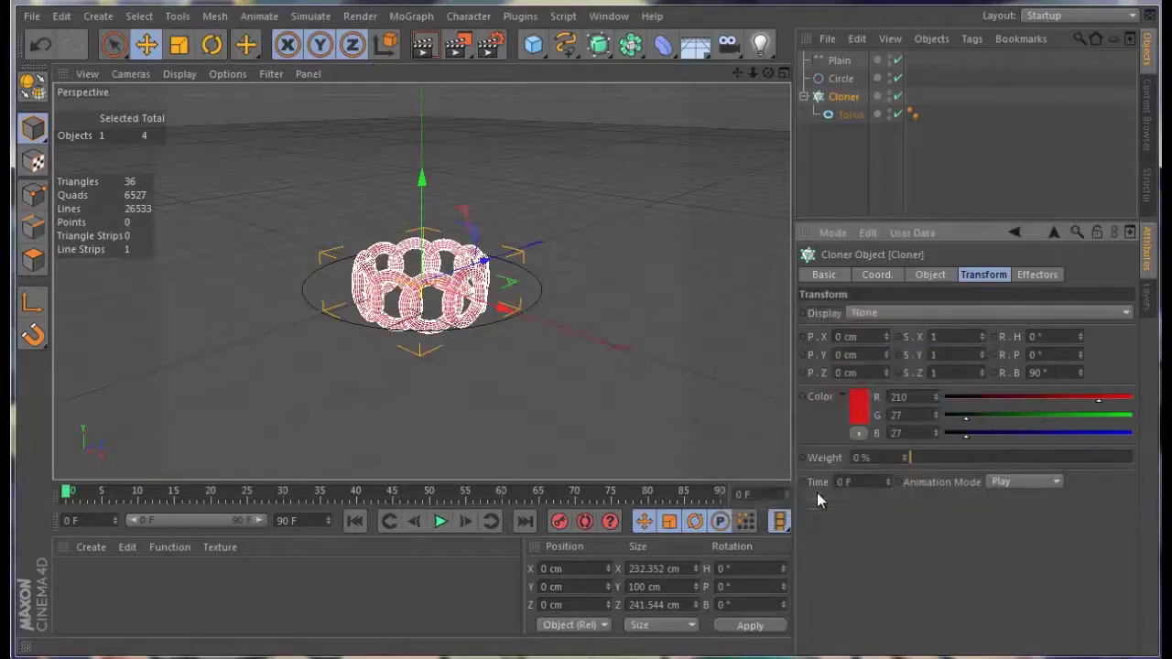
click(625, 418)
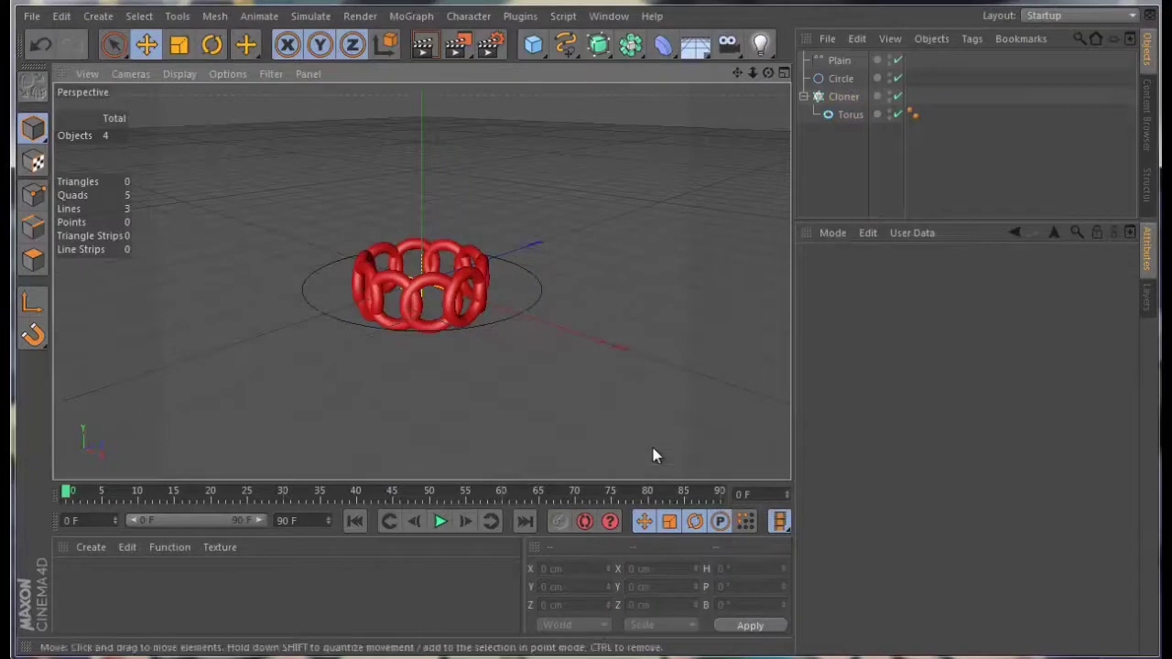
click(844, 98)
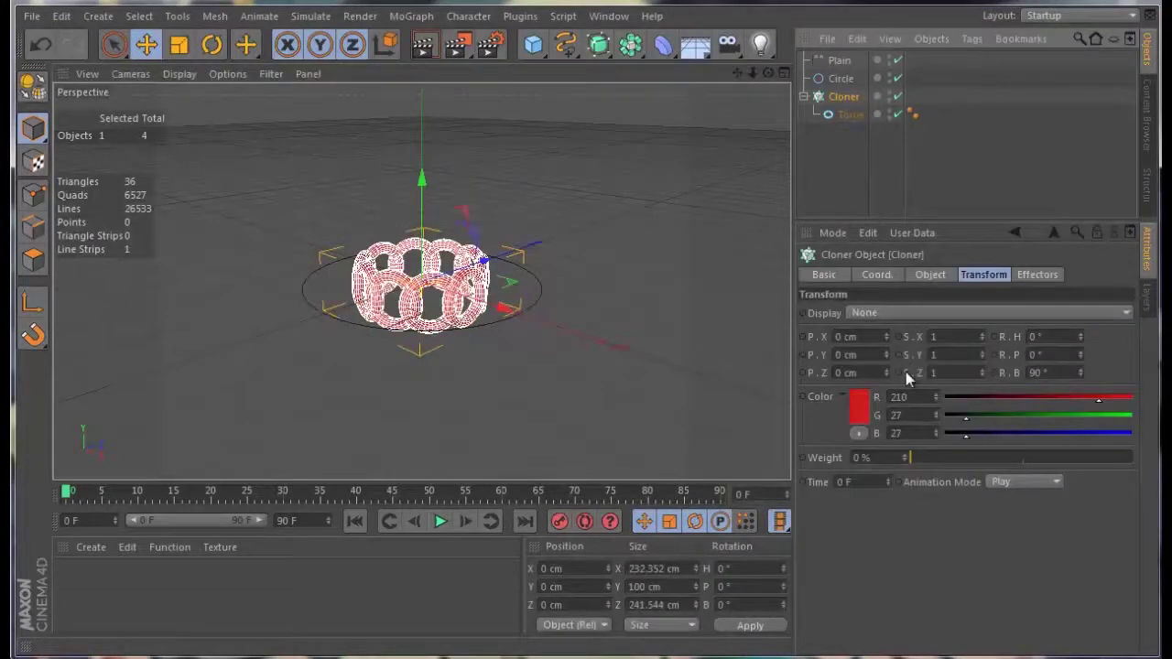
Lower the Plain effector's P.Y offset from 100 cm to 39 cm
click(839, 60)
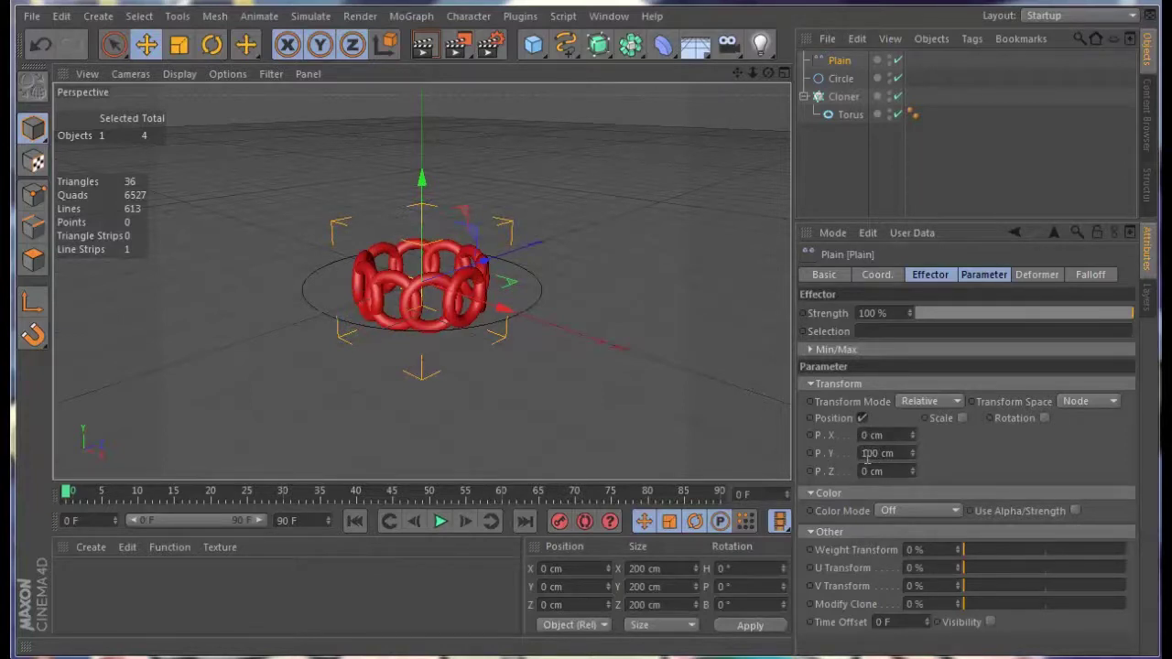
drag(911, 455, 913, 465)
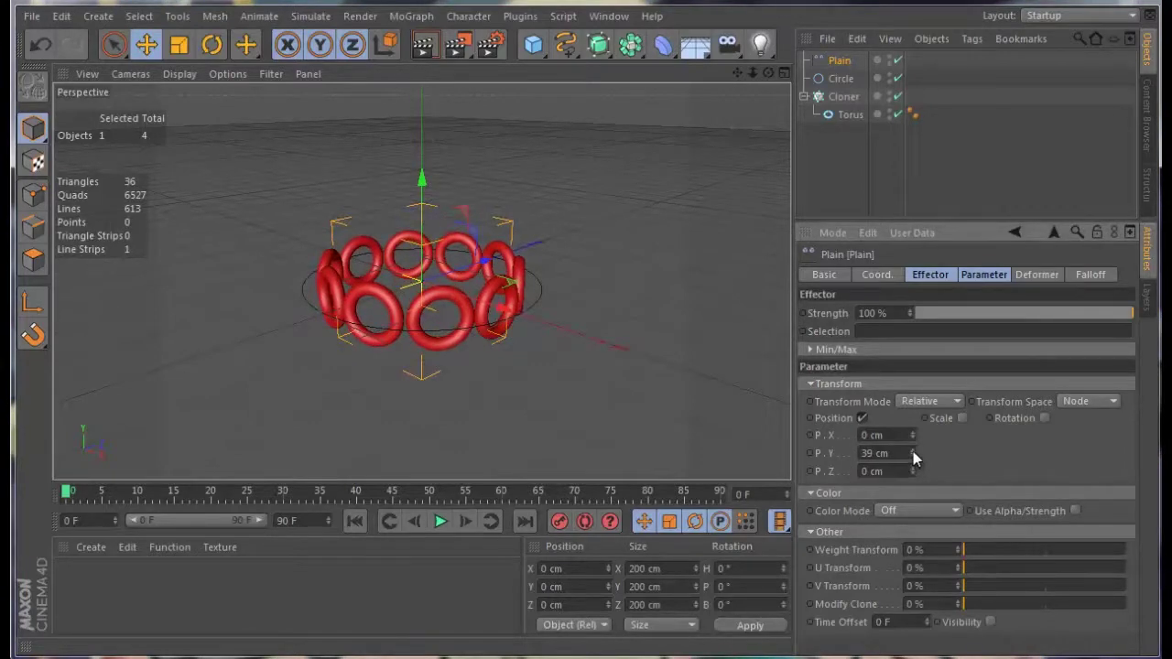
click(843, 96)
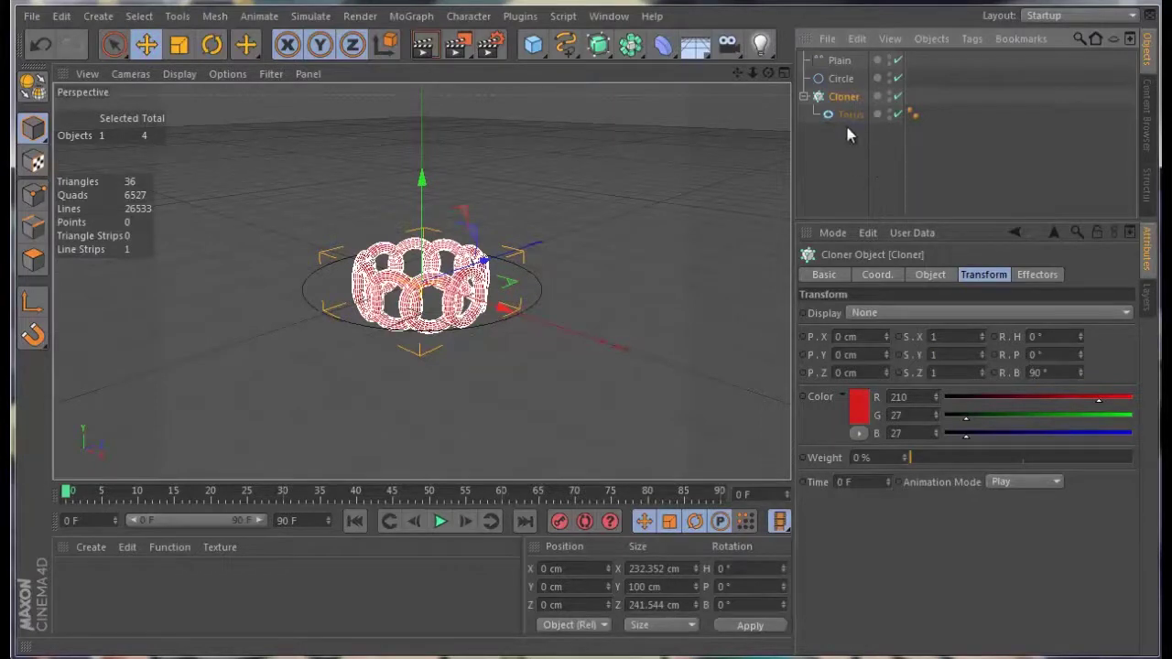
Review the clones' R.B value, the Torus, and the Plain effector's 100 cm P.Y setting
click(1030, 372)
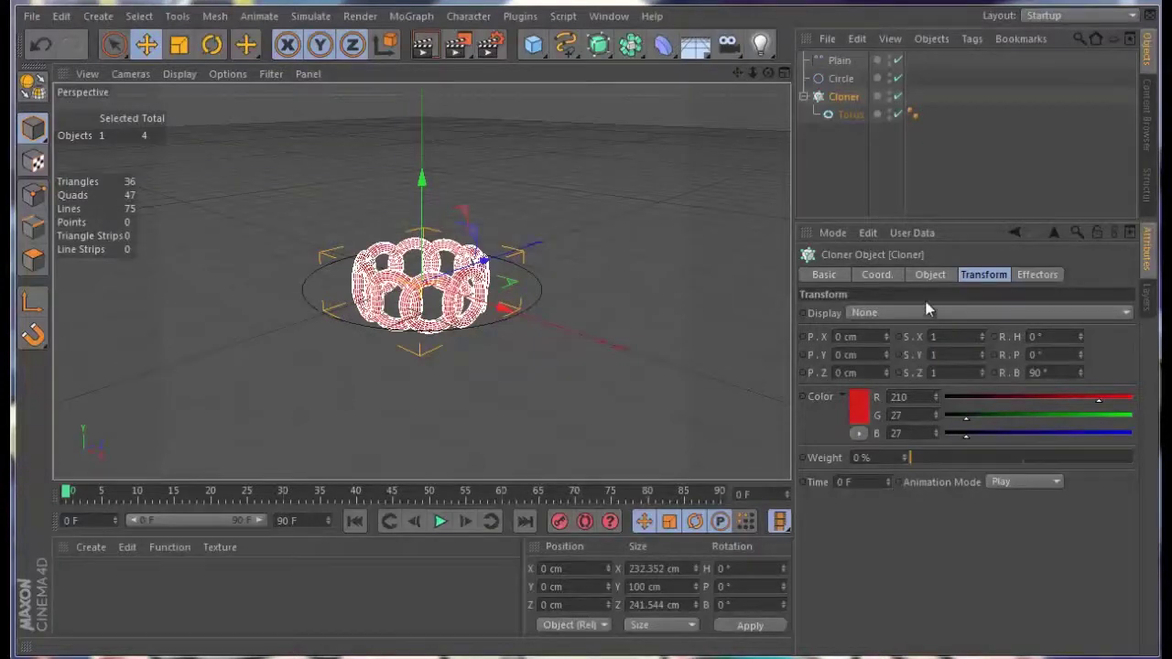
click(846, 117)
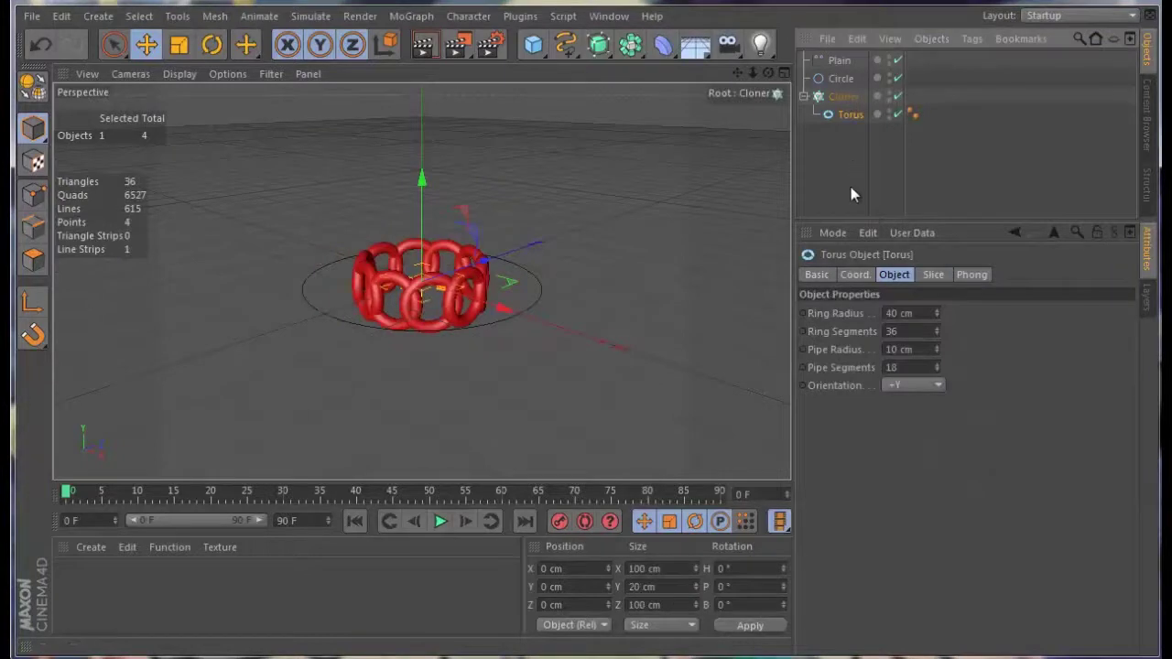
click(843, 96)
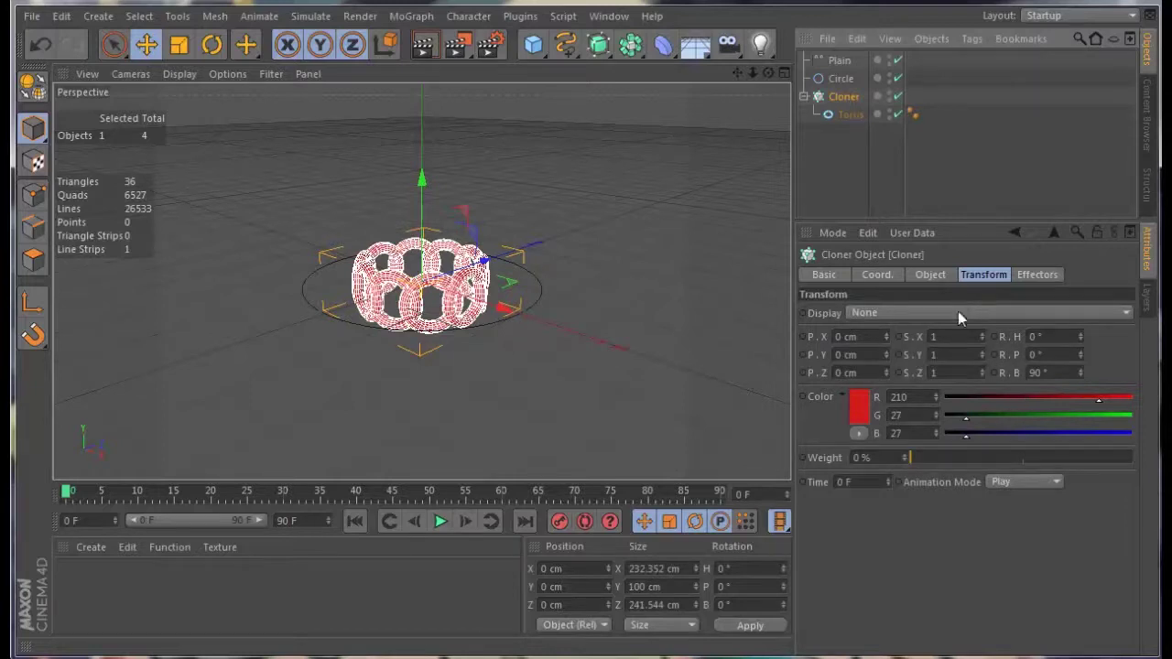
click(839, 59)
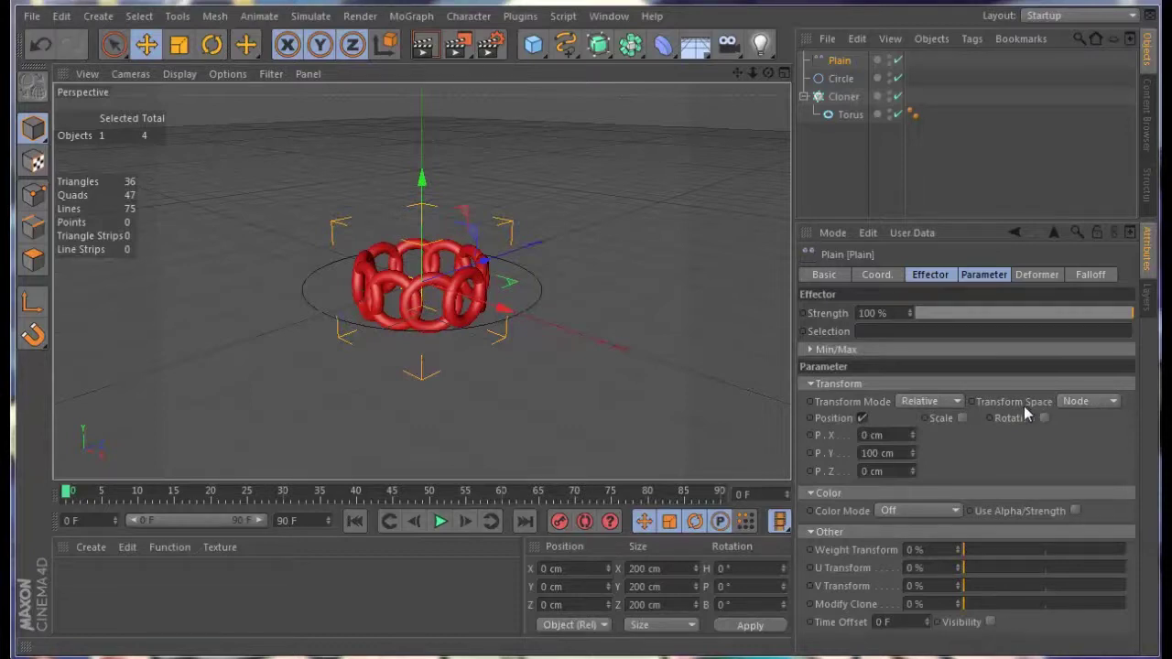
Set the Plain effector's Transform Space to Effector with P.Y kept at 100 cm
click(1115, 408)
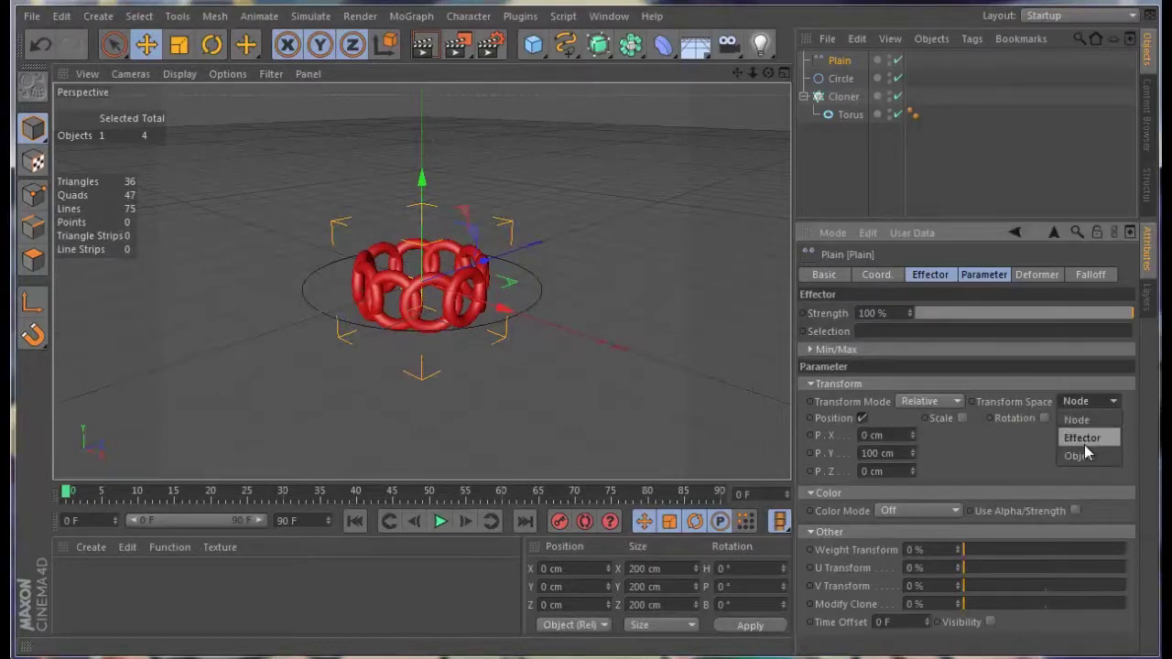
click(1086, 438)
click(1110, 408)
click(1087, 452)
click(1103, 404)
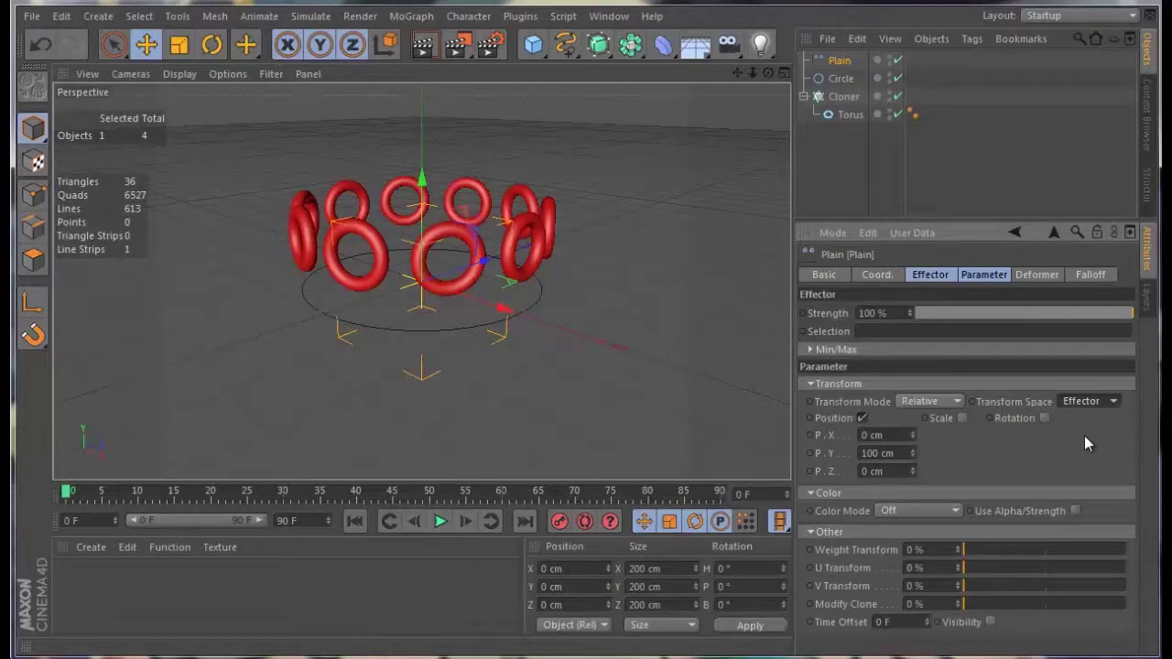
double_click(870, 453)
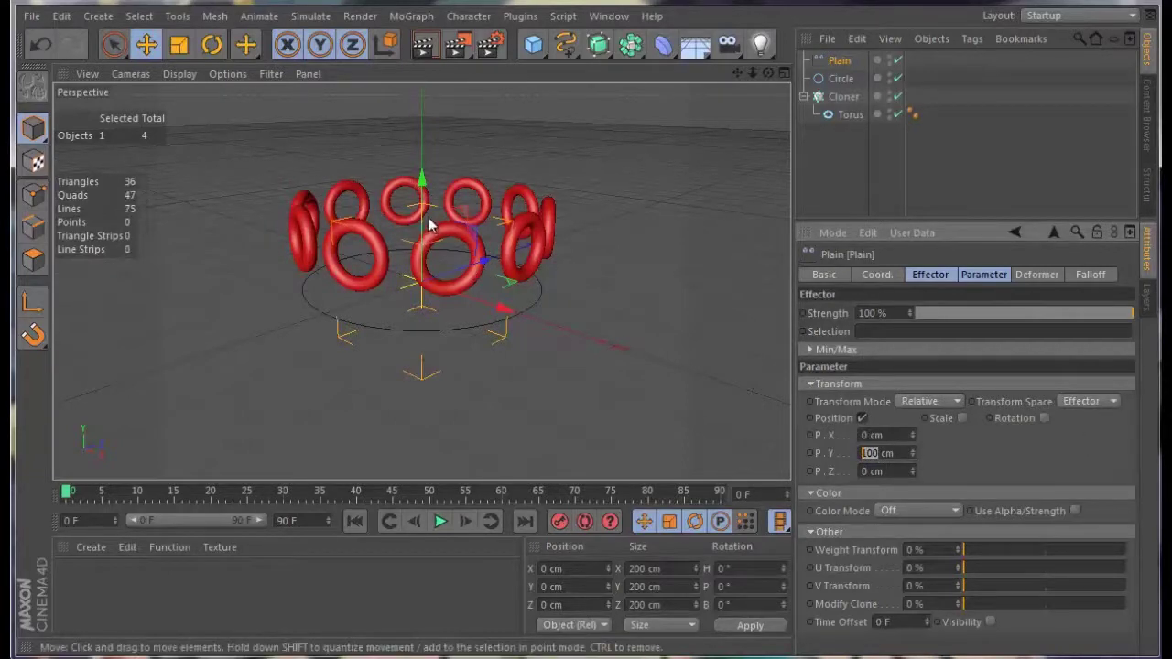
key(Return)
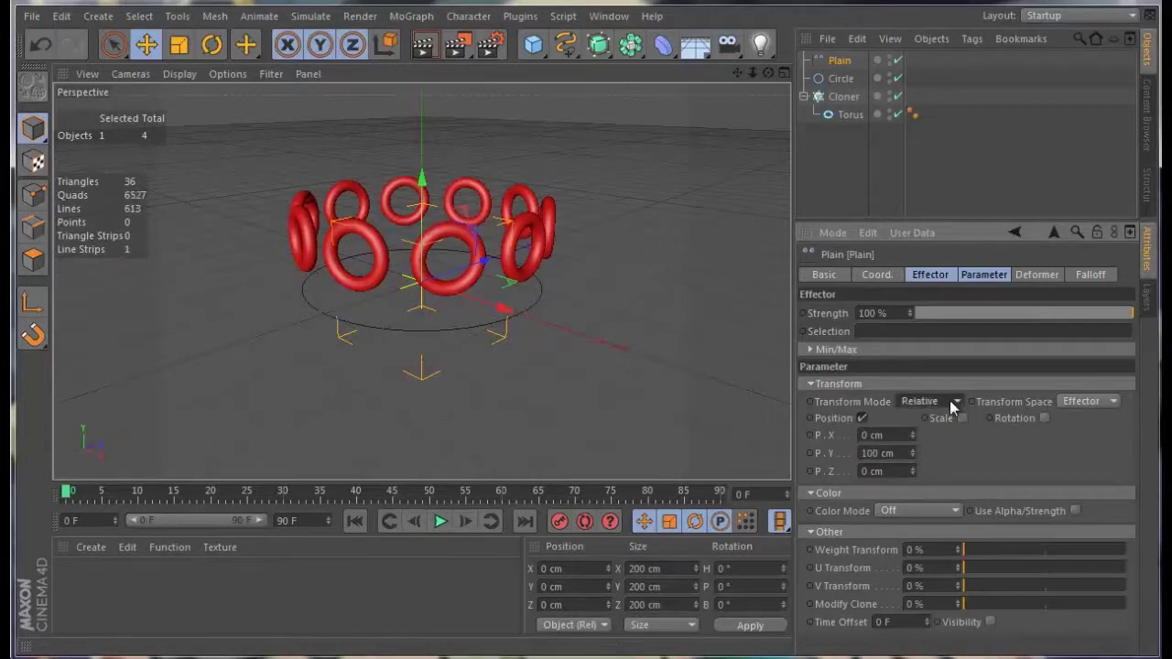
Switch the Plain effector to Absolute transform mode, testing Strength and restoring it to 100%
click(950, 404)
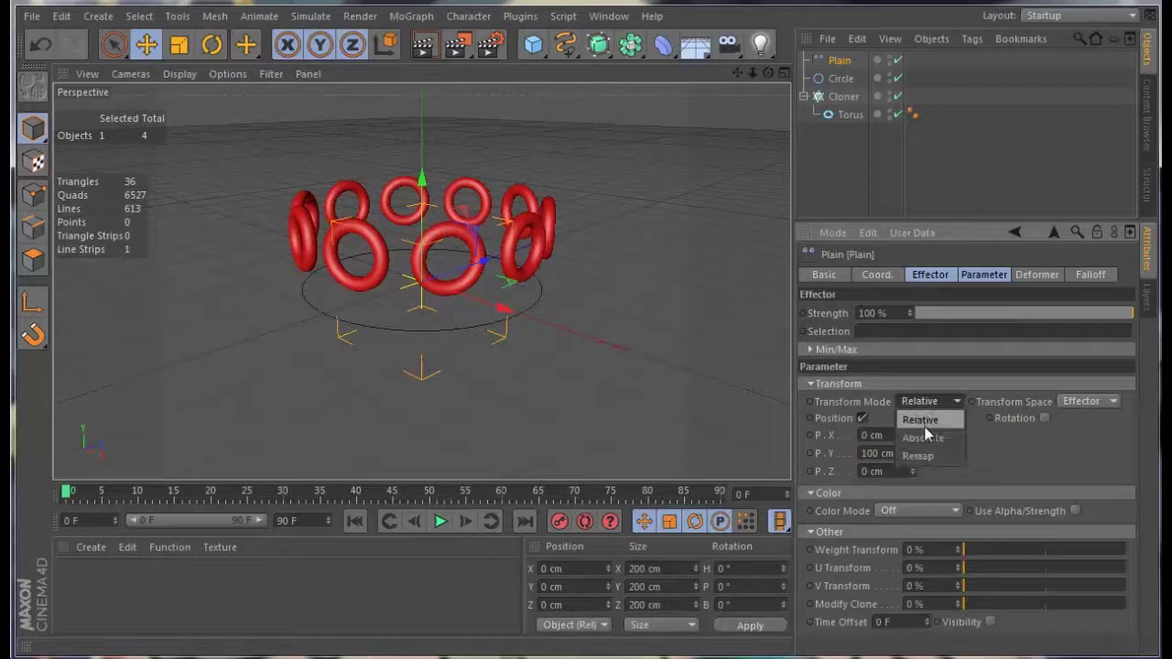
click(927, 439)
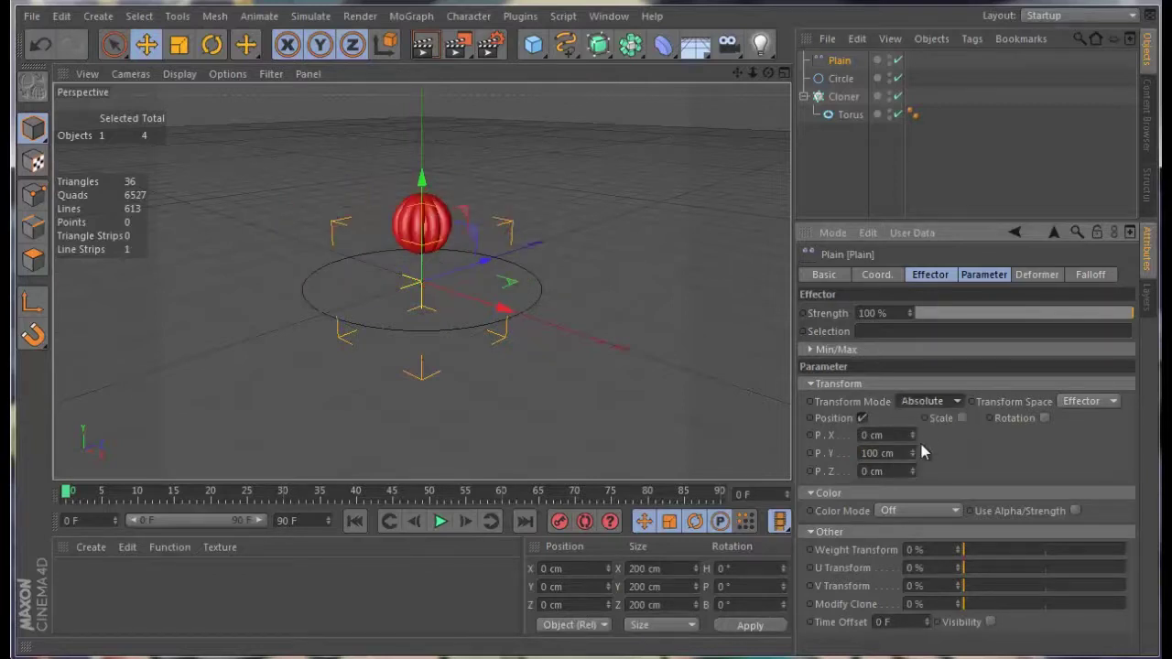
click(928, 401)
click(920, 420)
click(927, 401)
click(938, 439)
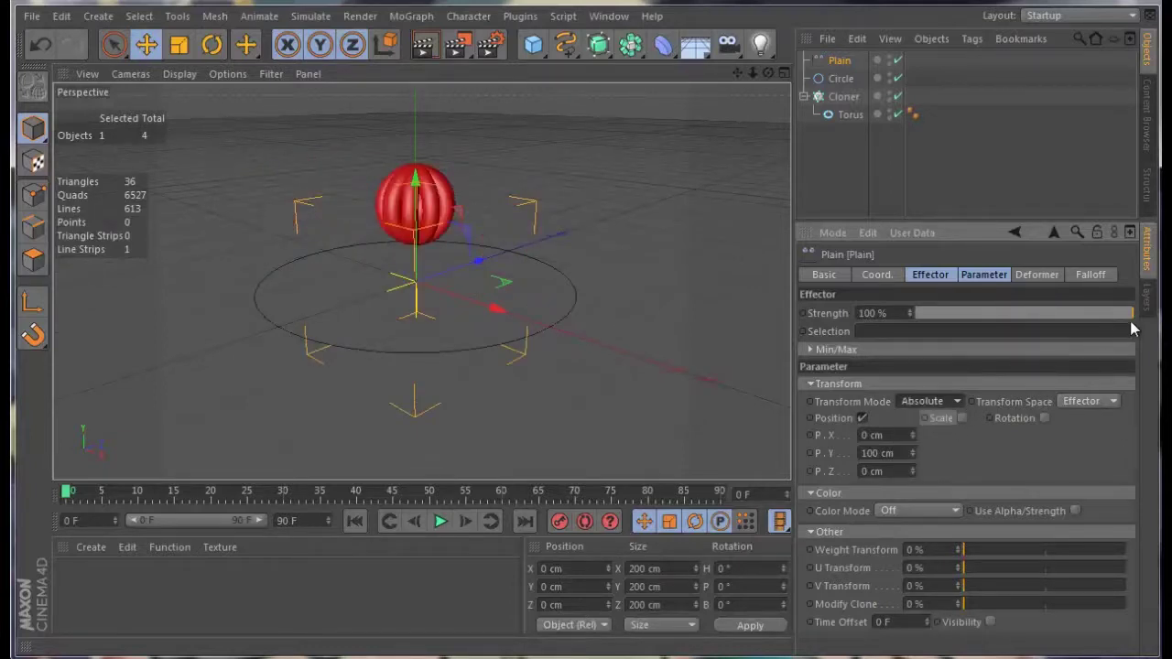
drag(1132, 316, 932, 364)
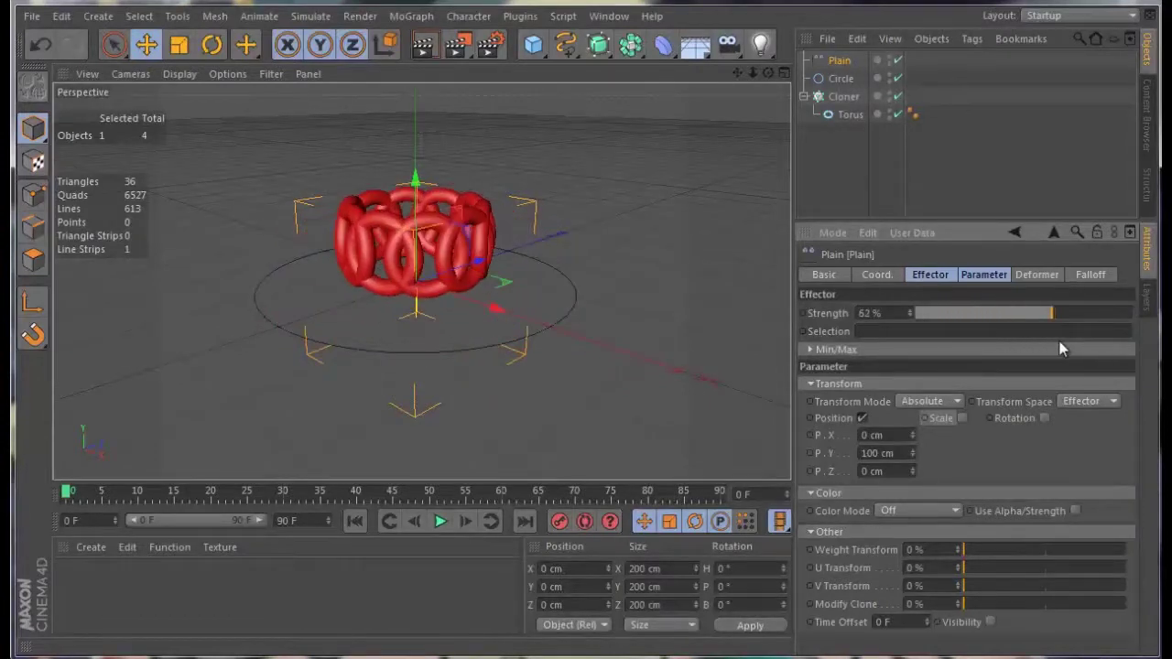
drag(932, 363, 1140, 348)
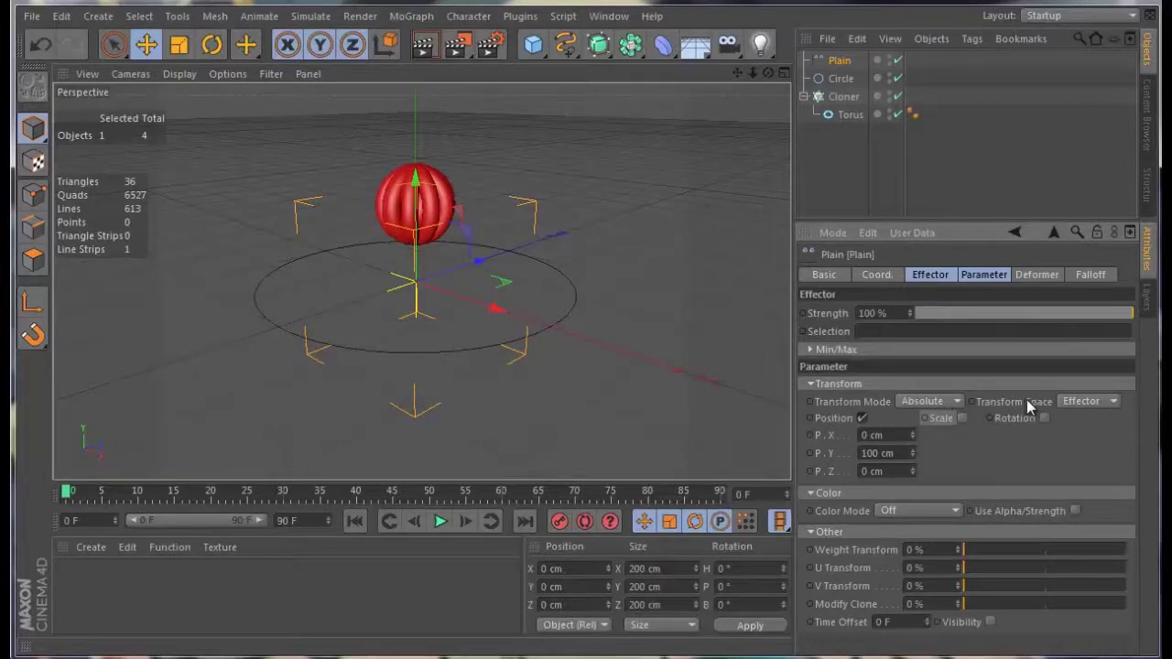
Set the effector's Transform Space to Node and its P.Y offset to 0 cm
click(1087, 401)
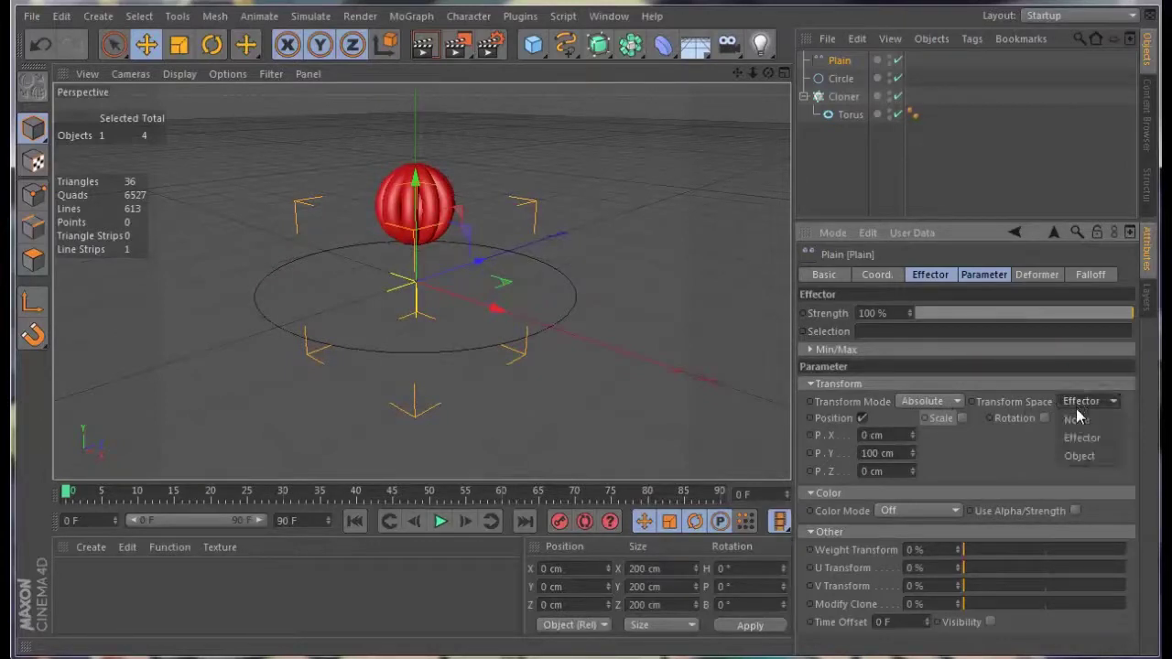
click(1076, 418)
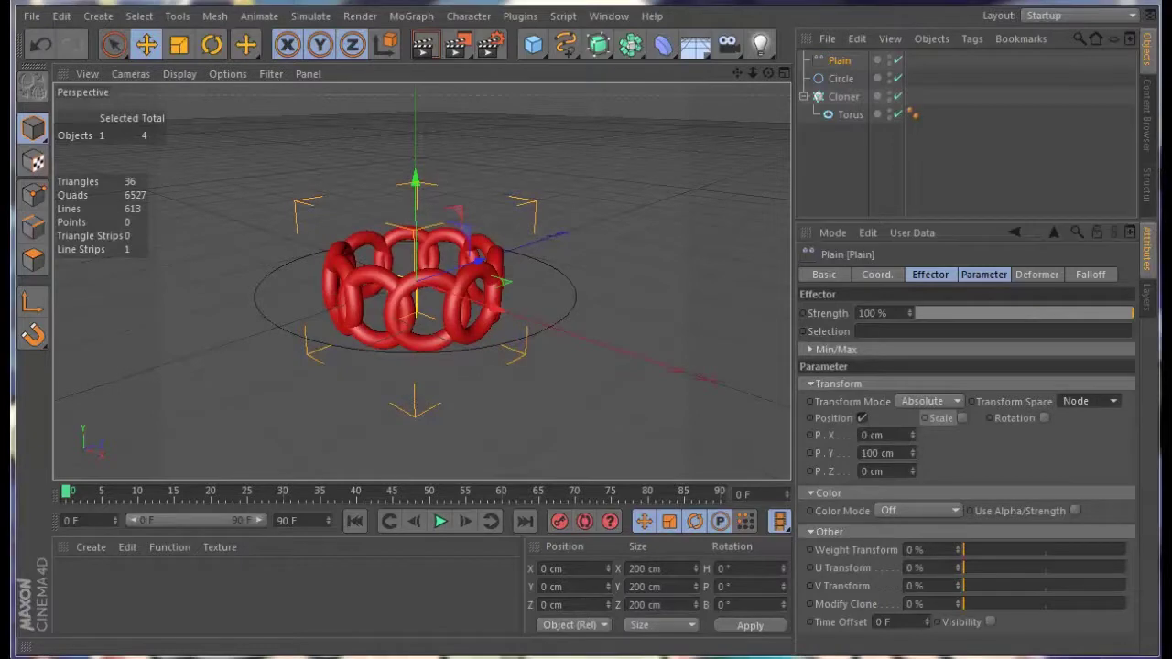
text(0)
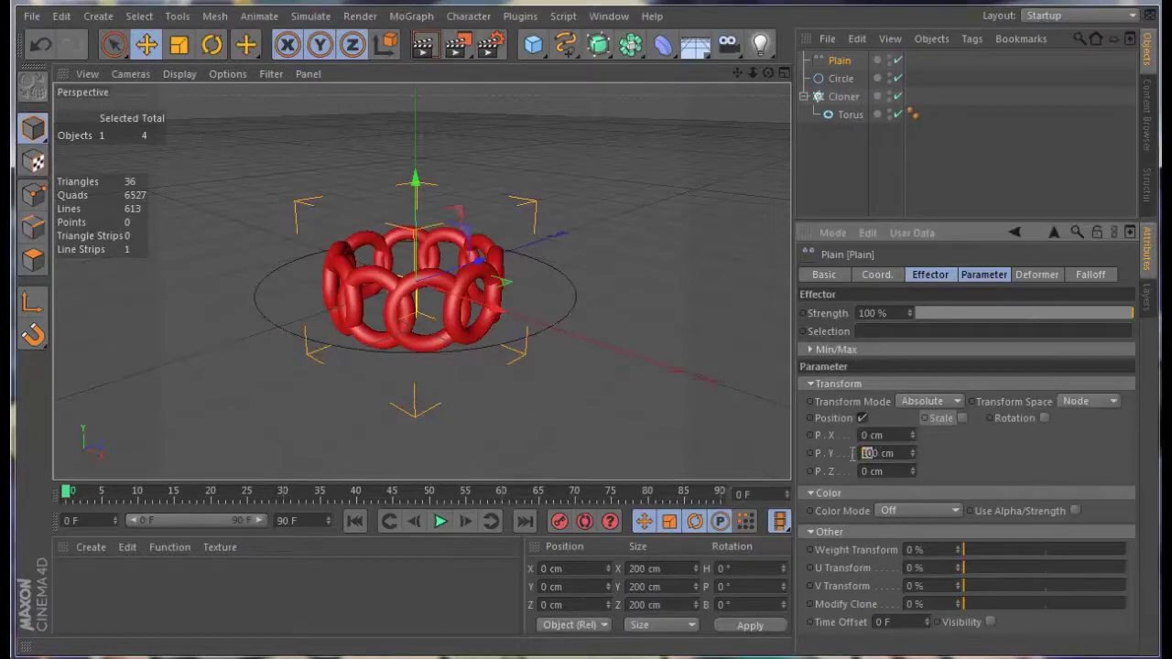
key(Return)
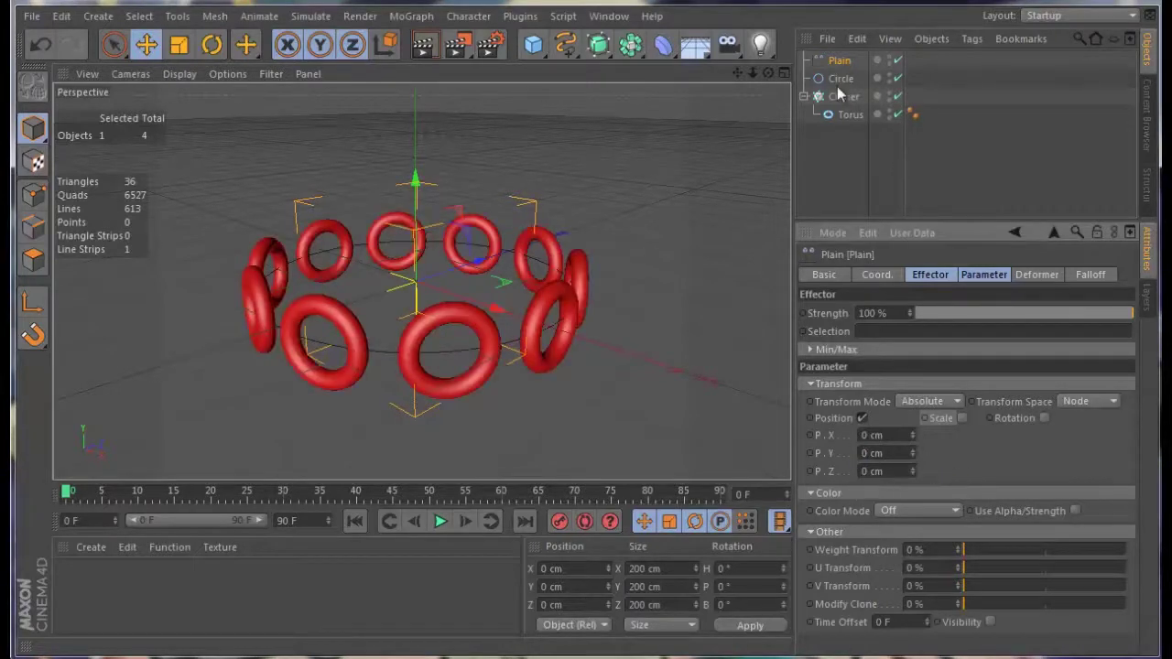
Raise the Cloner's rate to 30% and preview the clones moving around the circle
click(843, 96)
click(934, 275)
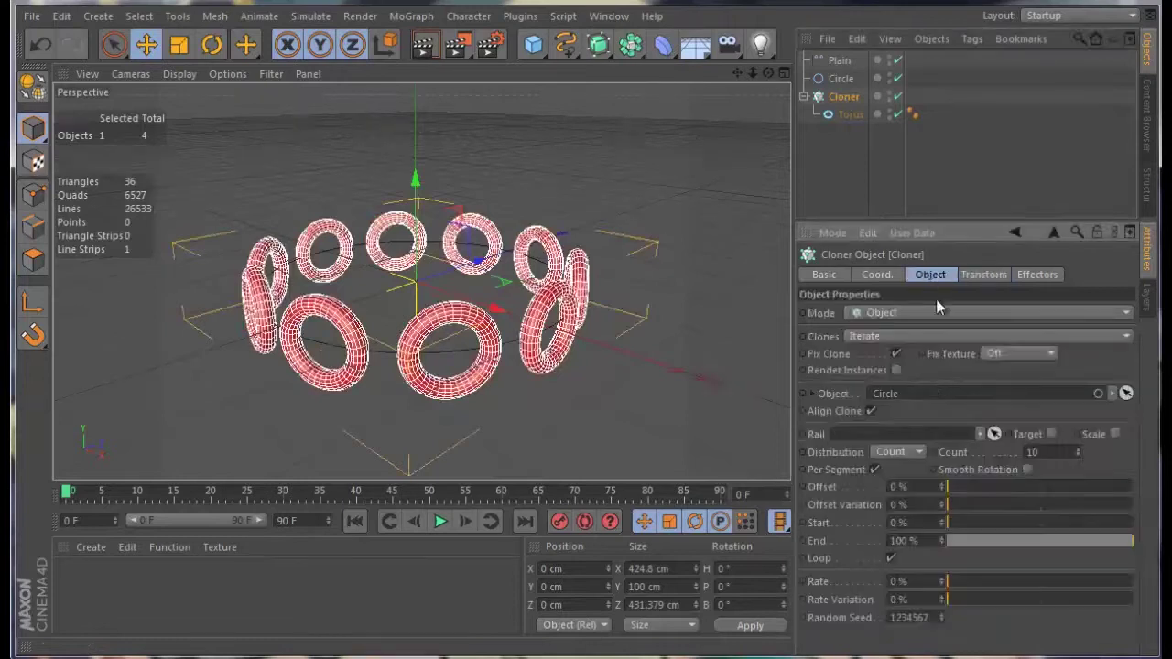
drag(948, 581, 1004, 580)
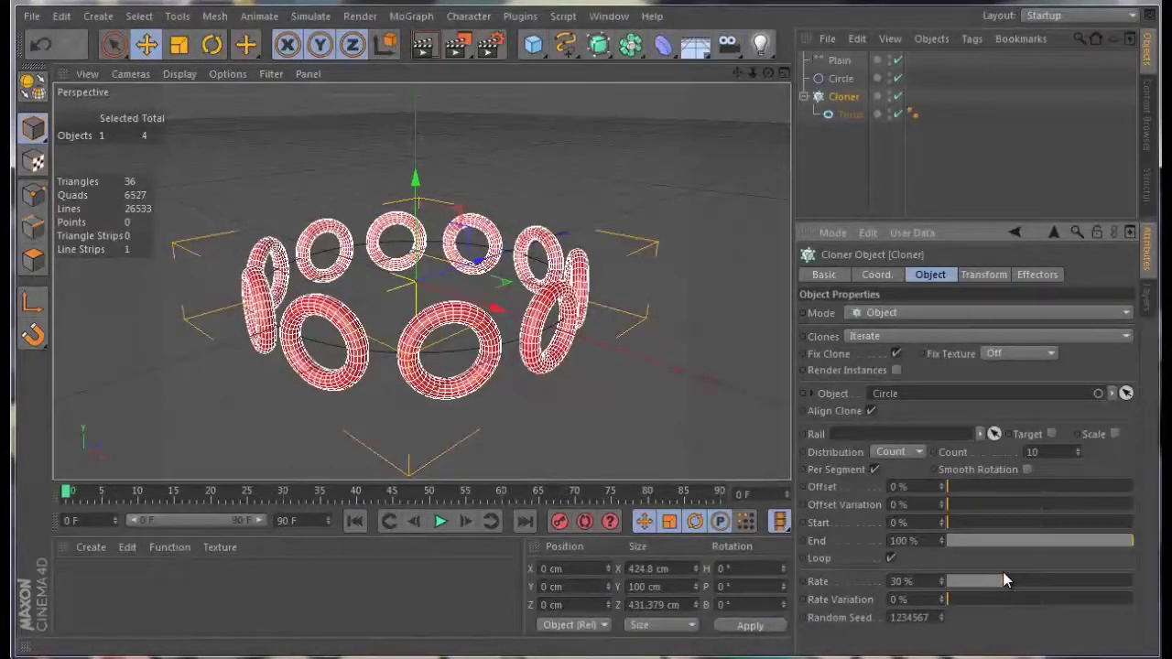
click(438, 521)
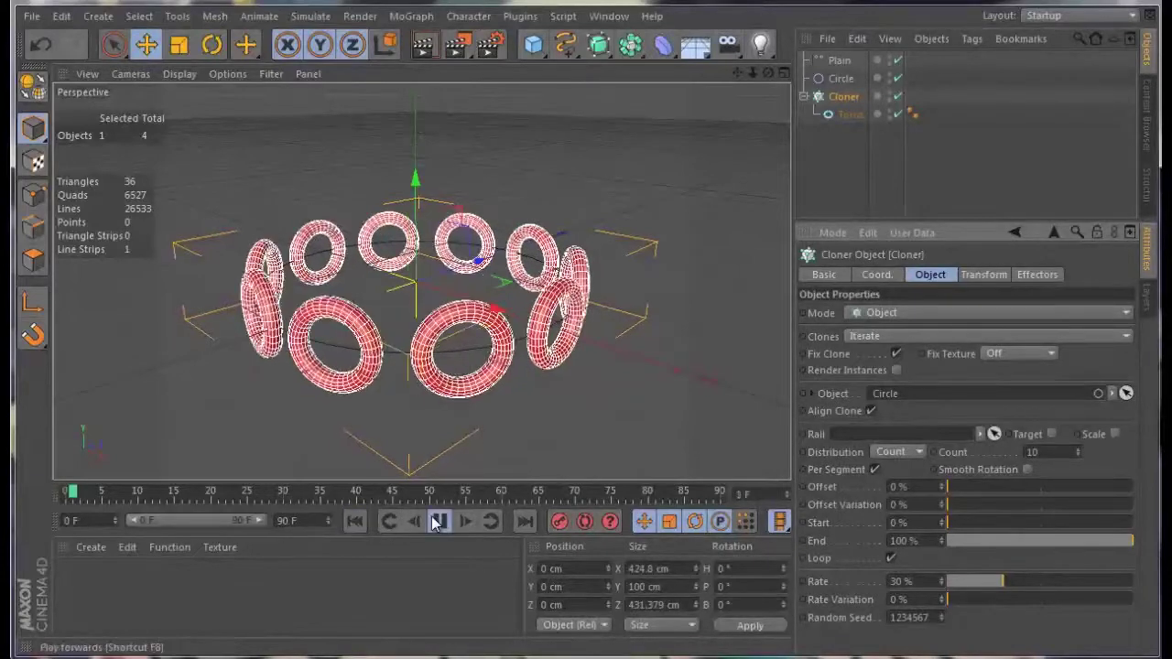
click(439, 521)
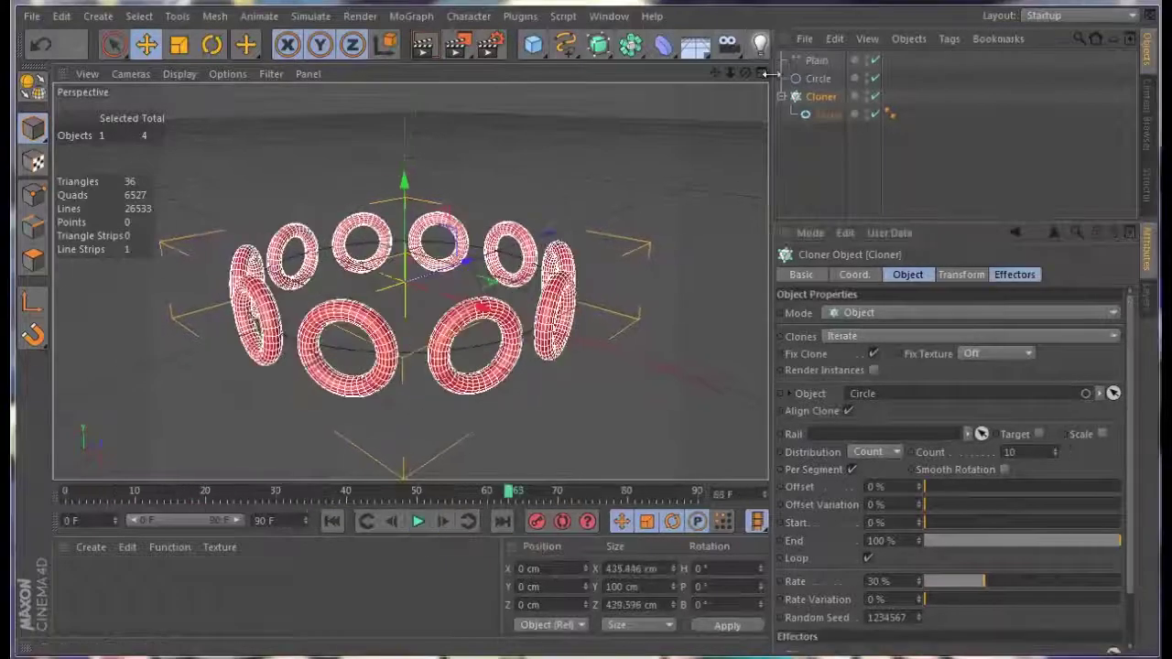
Give the Plain effector a 100 cm X position offset and show its falloff settings
click(814, 61)
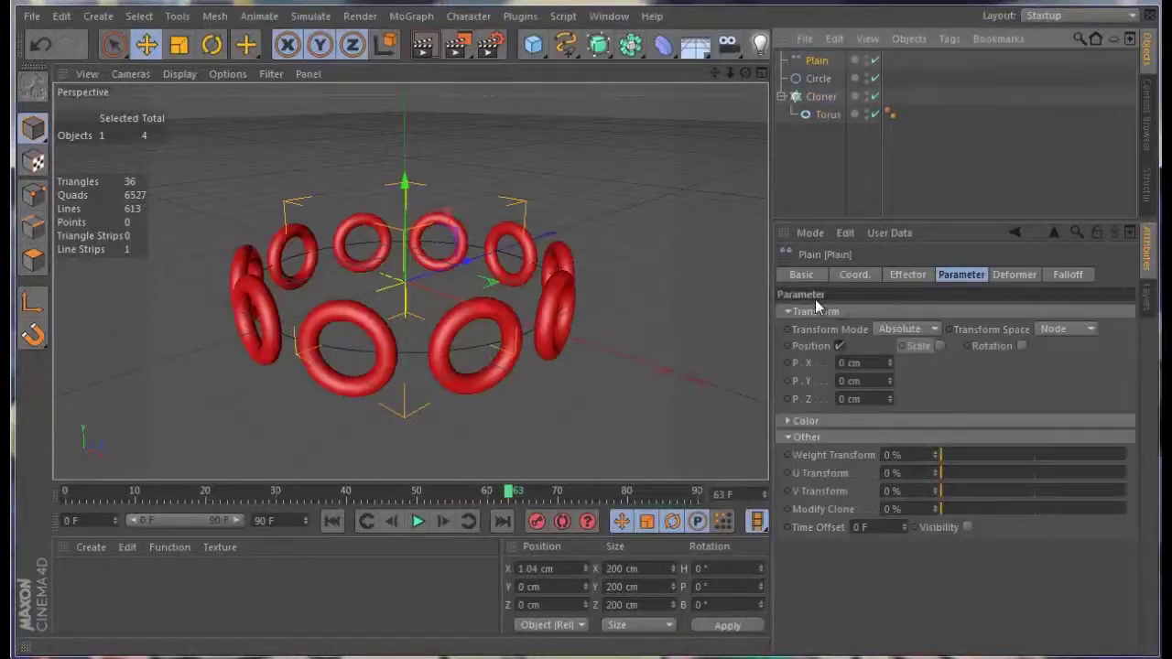
click(839, 363)
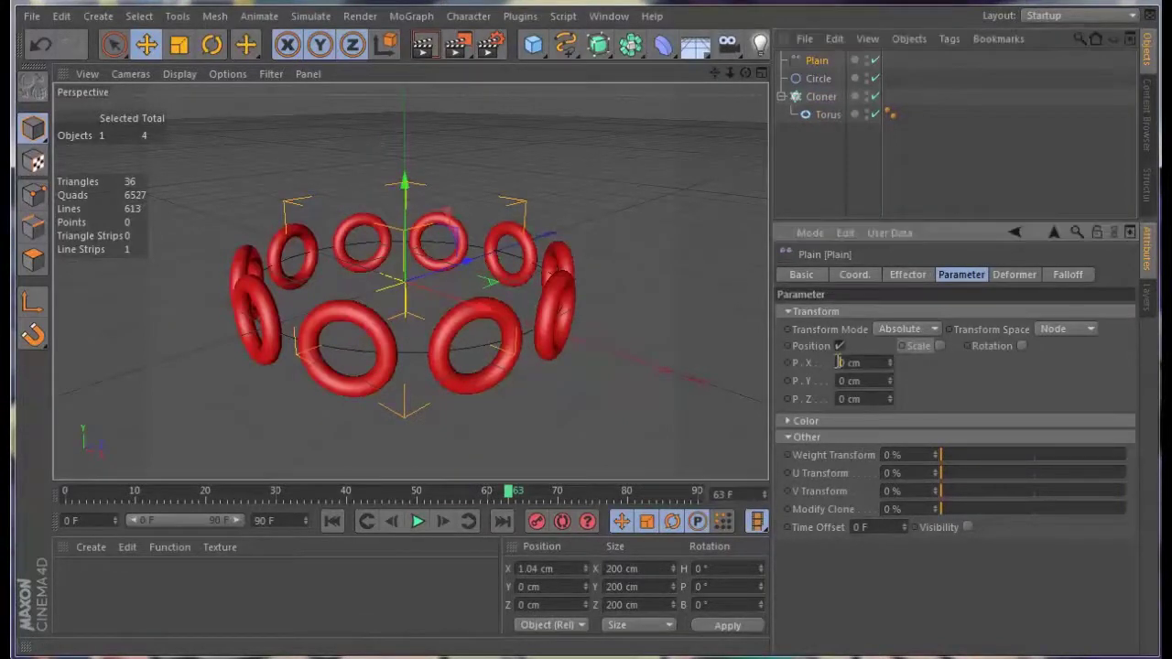
text(100)
key(Return)
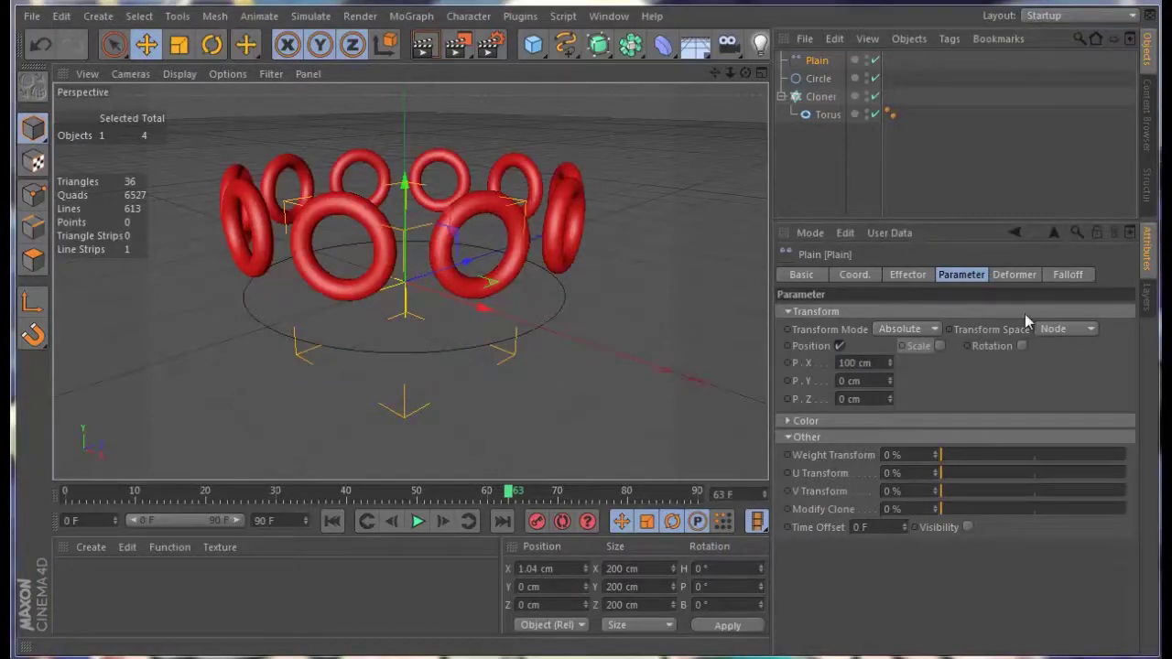
click(1065, 277)
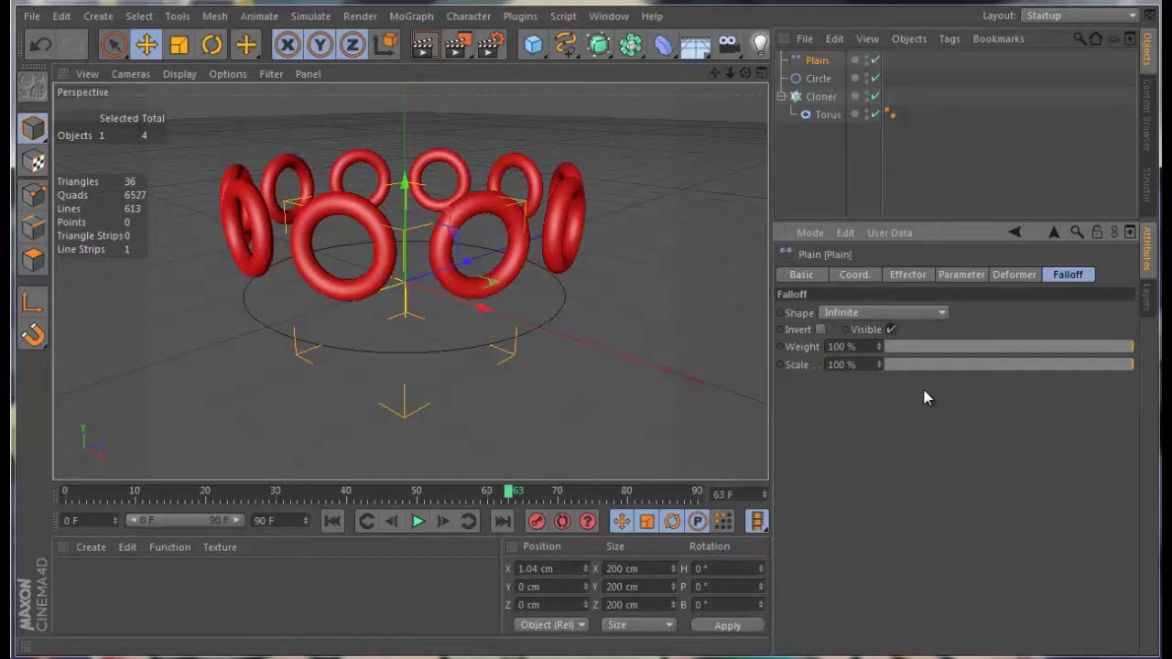
Switch the Plain effector's falloff shape to Source, then settle on Sphere
click(904, 316)
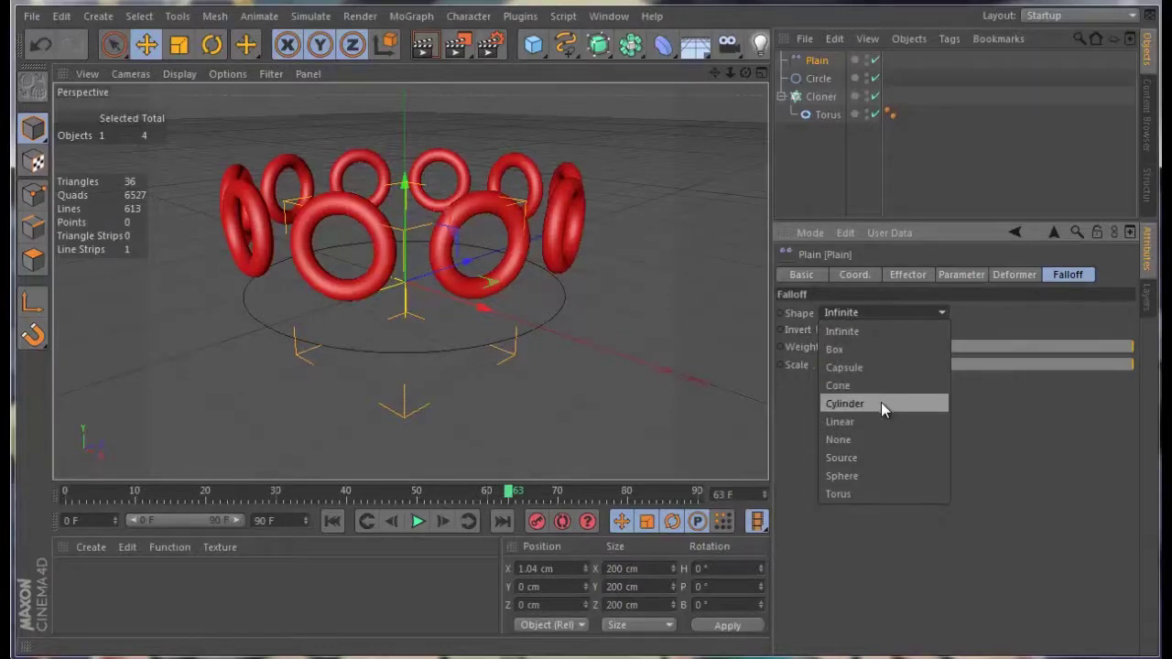
click(875, 457)
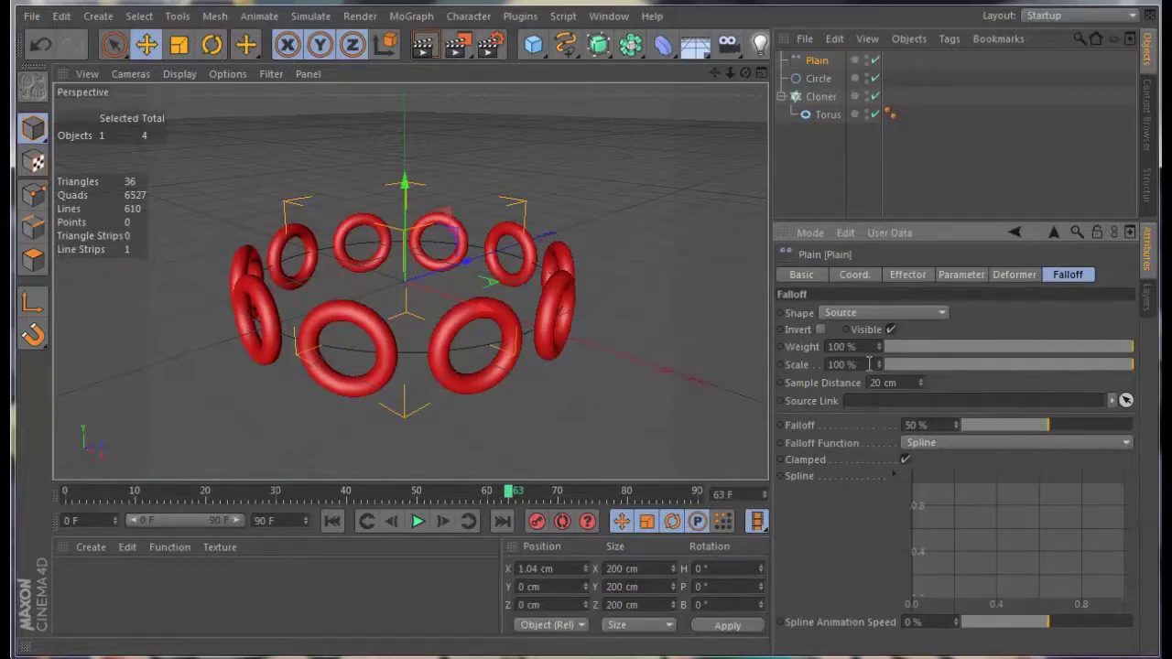
click(887, 312)
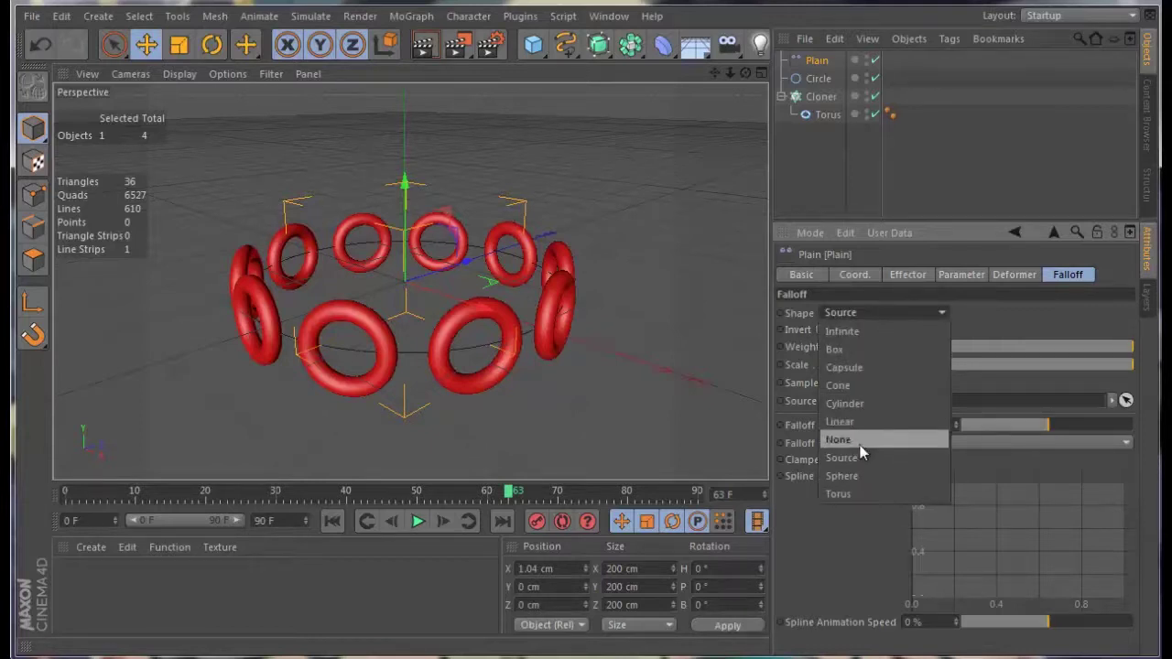
click(853, 476)
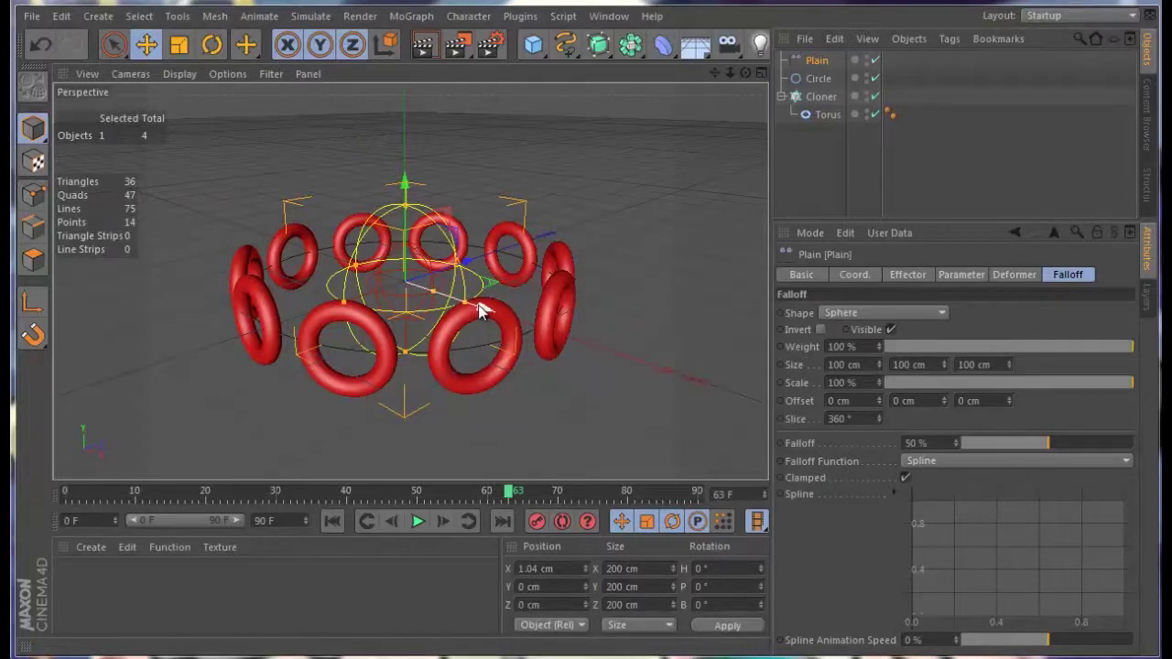
Drag the Plain effector to about X 198 cm and set its falloff back to 50%
mouse_move(480, 309)
mouse_down()
mouse_move(638, 378)
mouse_move(596, 345)
mouse_move(557, 335)
mouse_move(618, 367)
mouse_move(513, 330)
mouse_move(596, 364)
mouse_move(580, 341)
mouse_move(538, 338)
mouse_move(612, 369)
mouse_move(544, 354)
mouse_move(610, 349)
mouse_move(611, 369)
mouse_move(628, 374)
mouse_up()
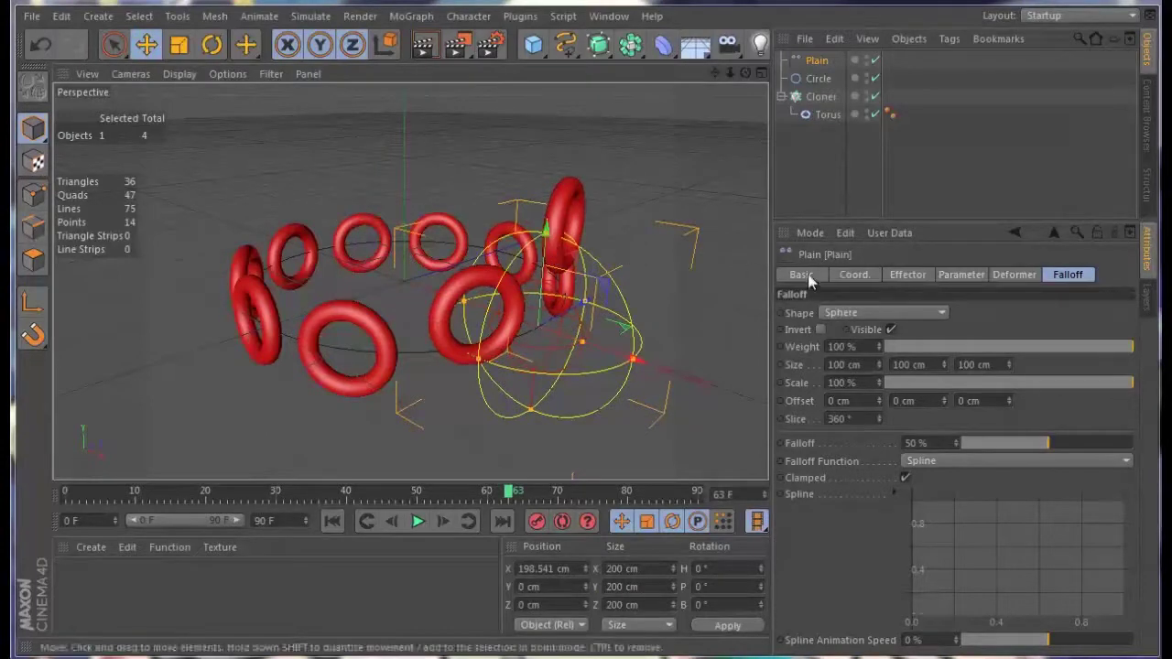
click(945, 273)
double_click(841, 364)
click(1065, 274)
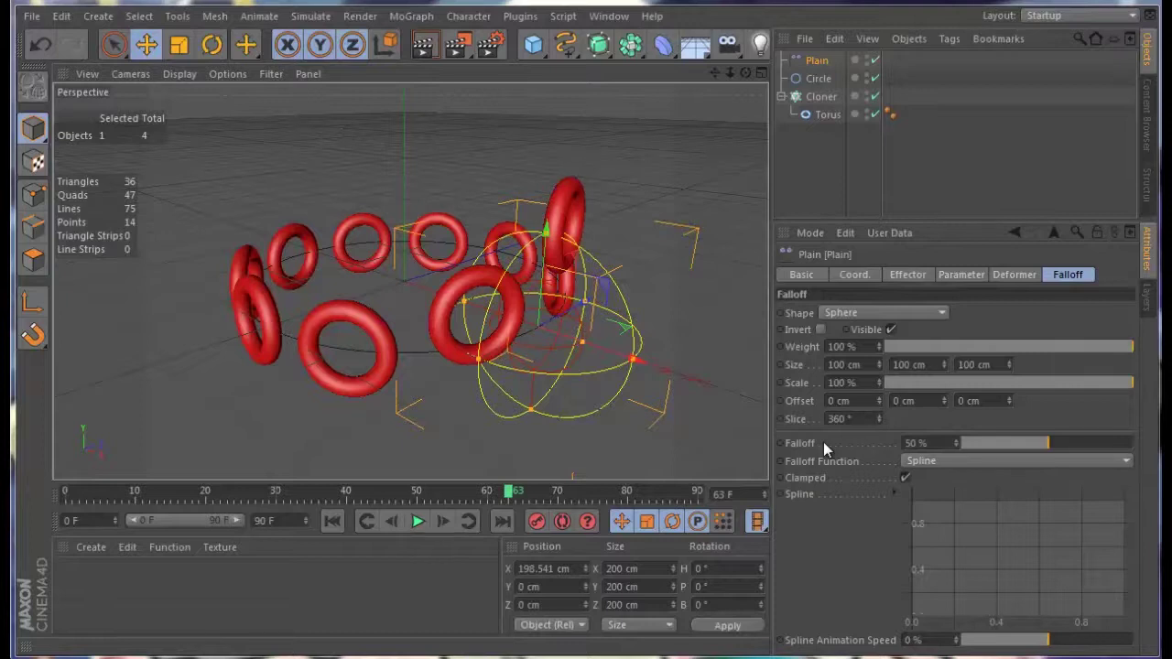
mouse_move(1048, 443)
mouse_down()
mouse_move(1118, 449)
mouse_move(995, 470)
mouse_move(1048, 476)
mouse_move(969, 481)
mouse_move(1048, 475)
mouse_up()
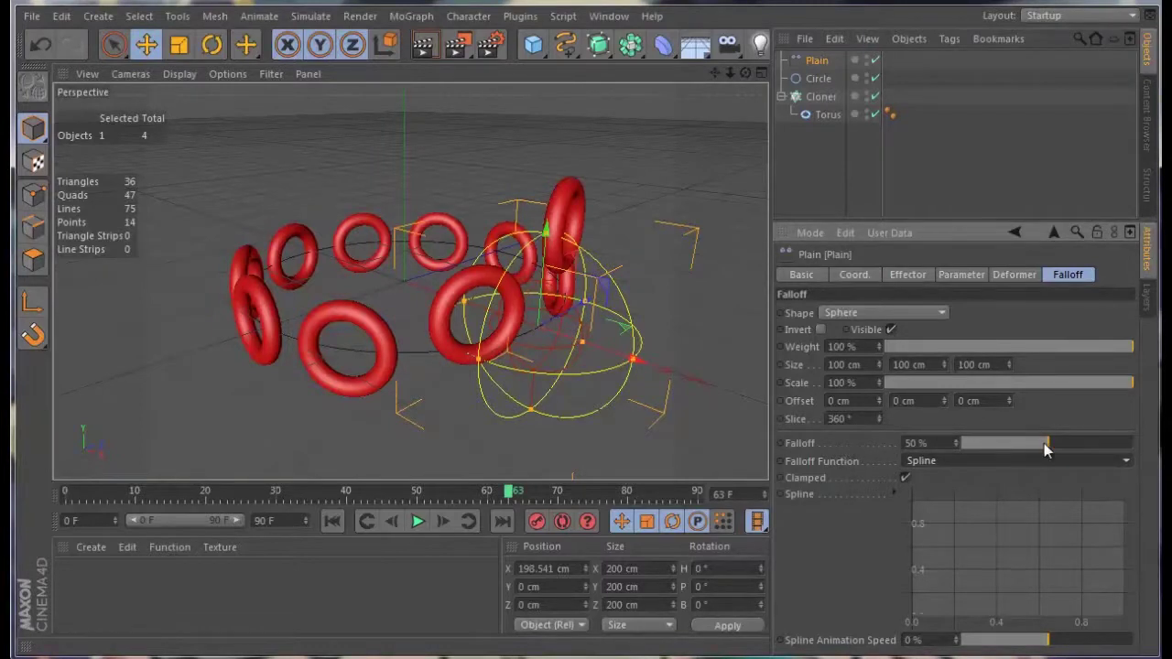
drag(1047, 447, 1048, 450)
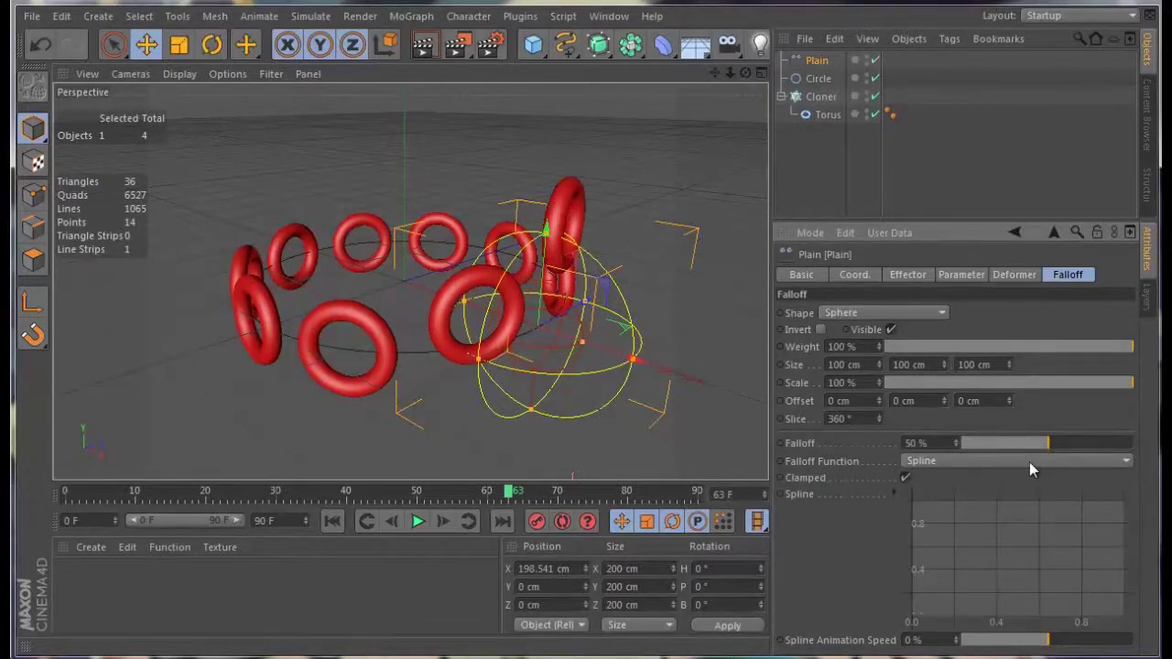
Keep Spline as the falloff function, apply a preset curve, and play the animation
click(1025, 465)
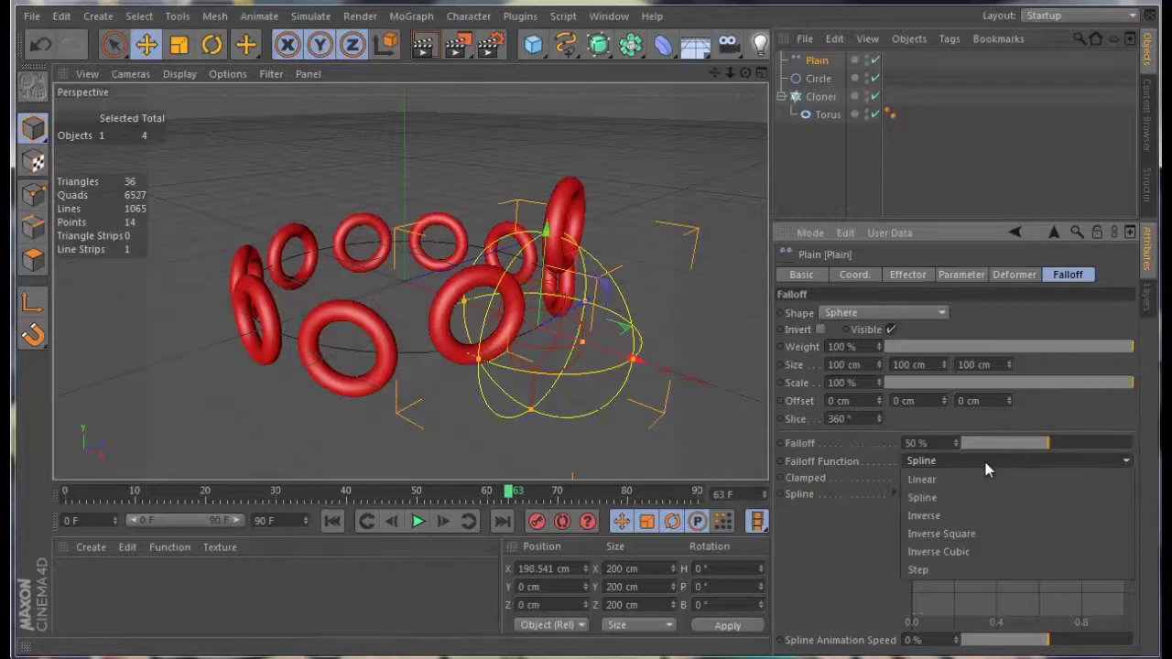
click(984, 457)
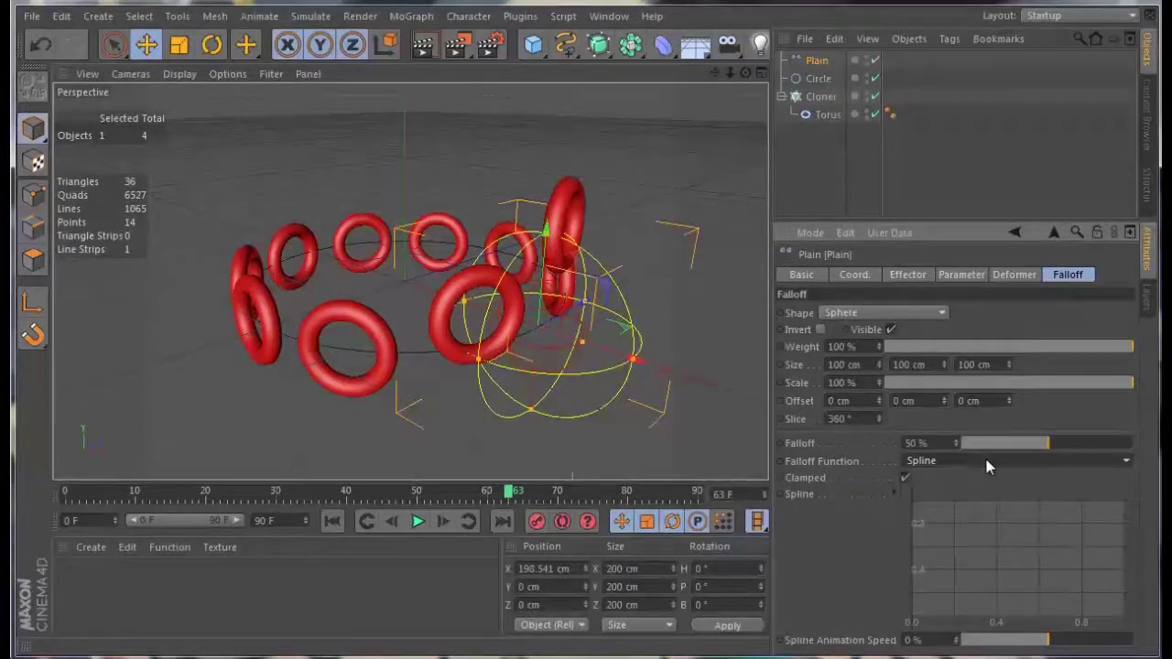
right_click(969, 519)
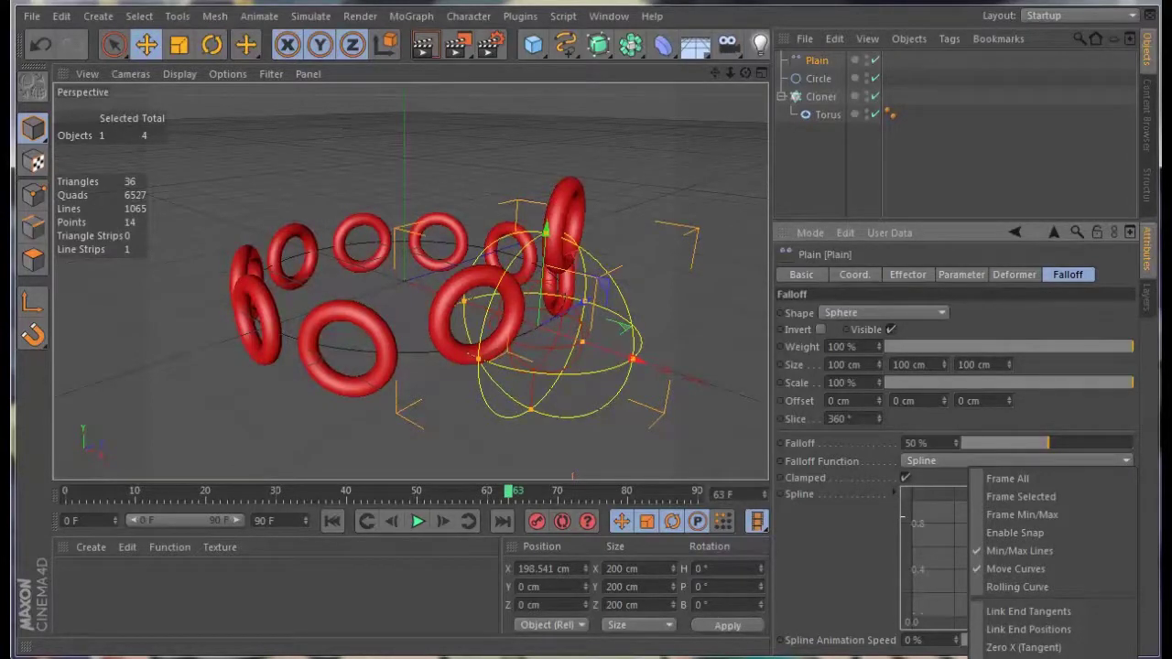
click(957, 652)
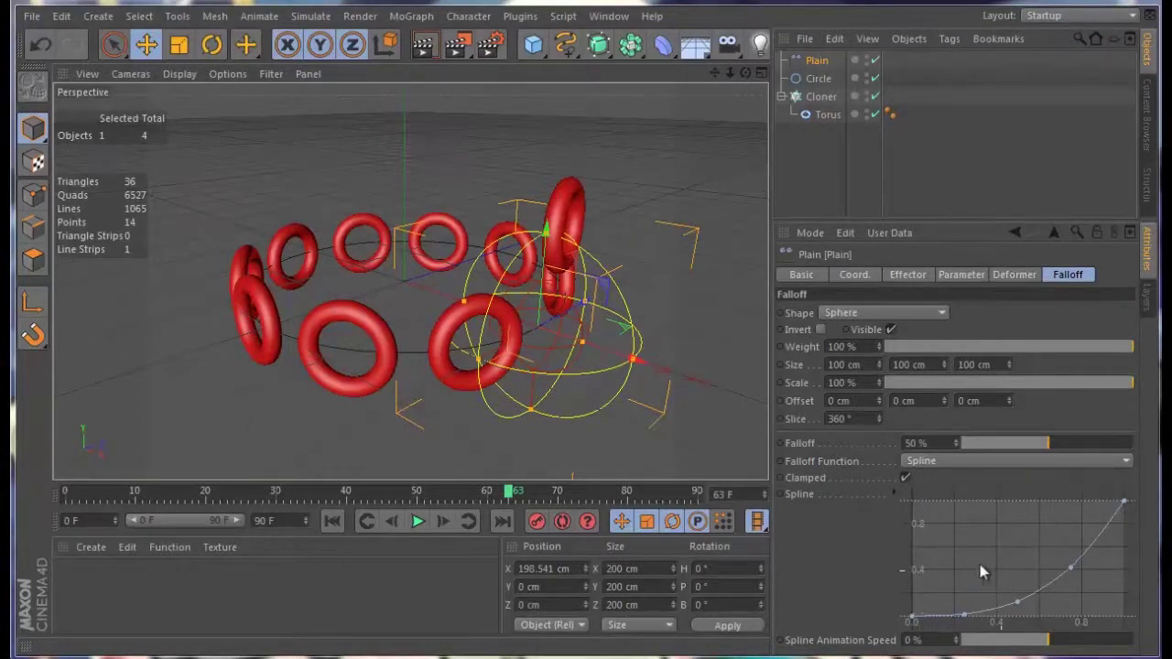
click(417, 520)
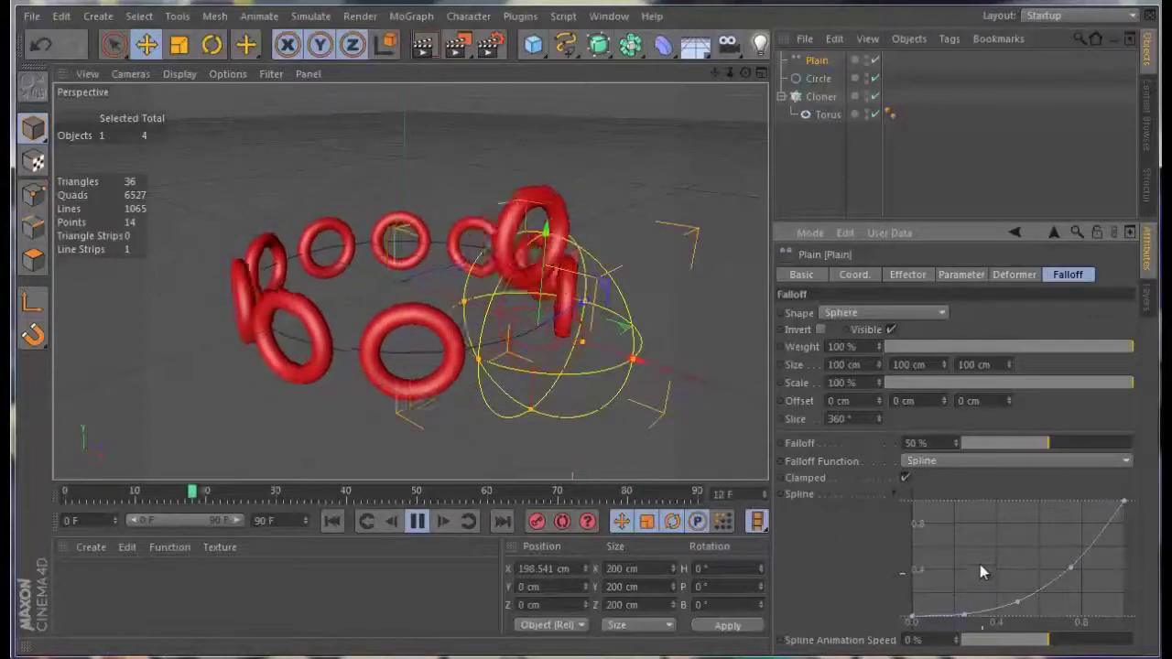
Reshape the falloff curve and set a negative spline animation speed, then reset it to linear
mouse_move(1014, 597)
mouse_down()
mouse_move(1007, 543)
mouse_move(991, 545)
mouse_up()
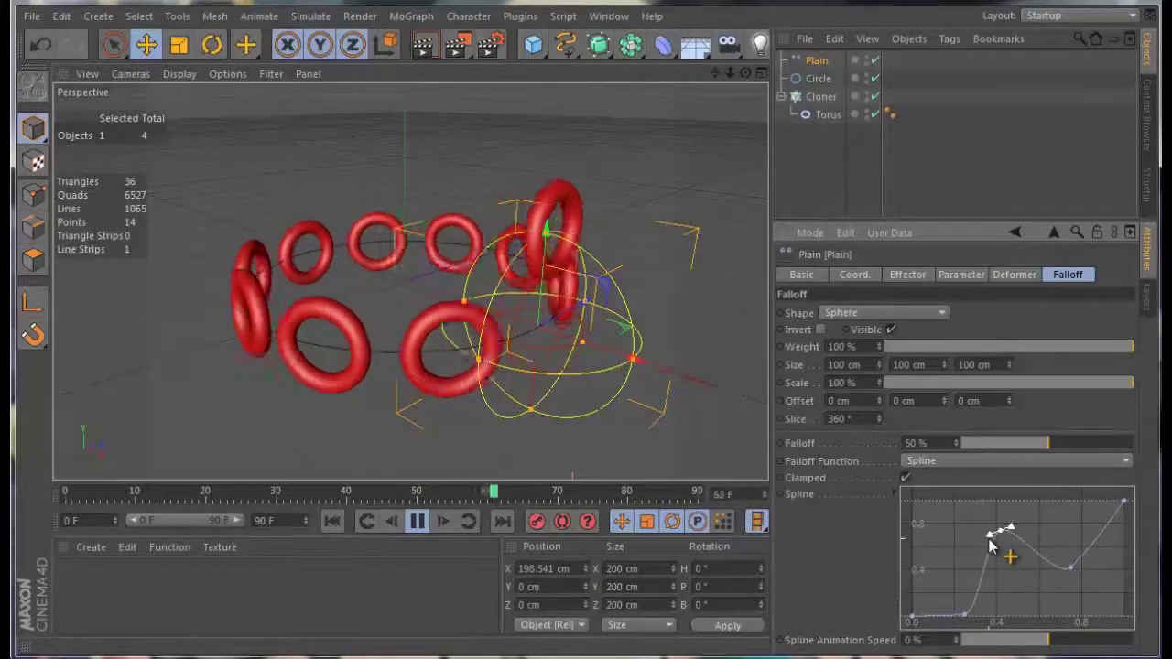
drag(1005, 549, 945, 554)
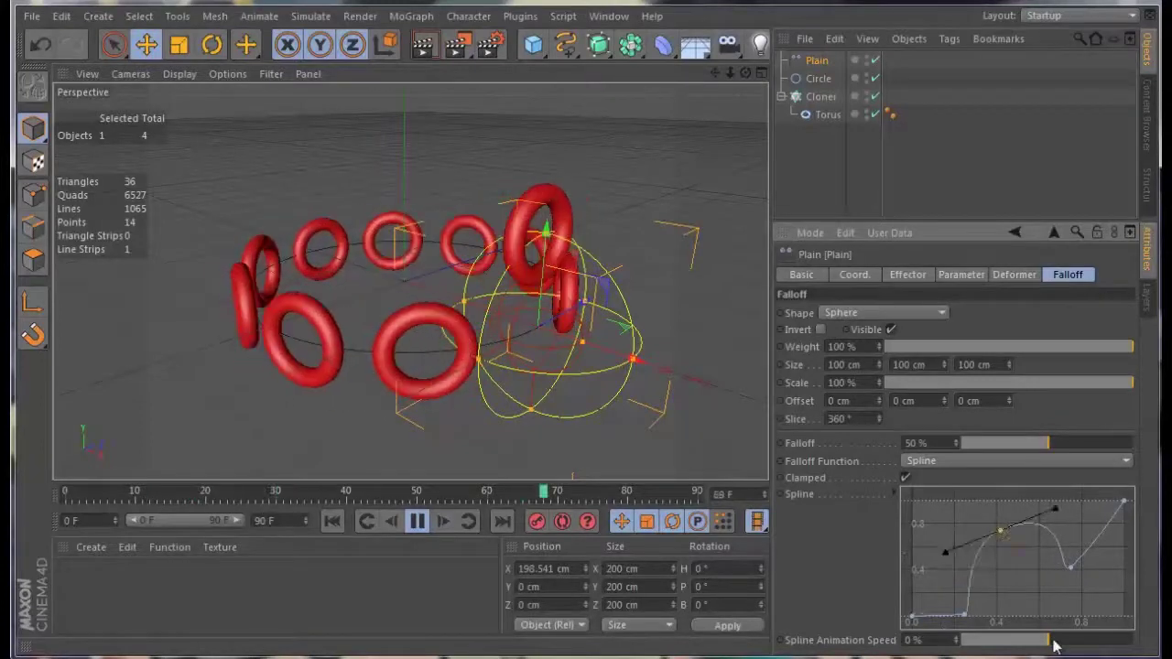
drag(1016, 641, 987, 646)
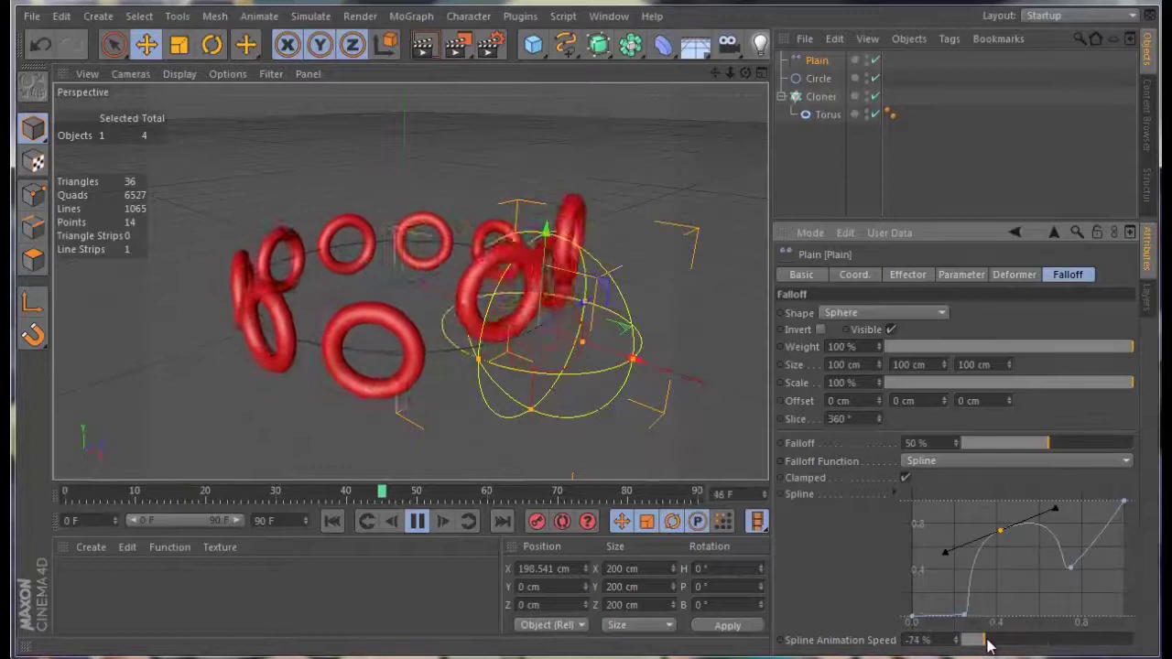
right_click(984, 641)
click(952, 567)
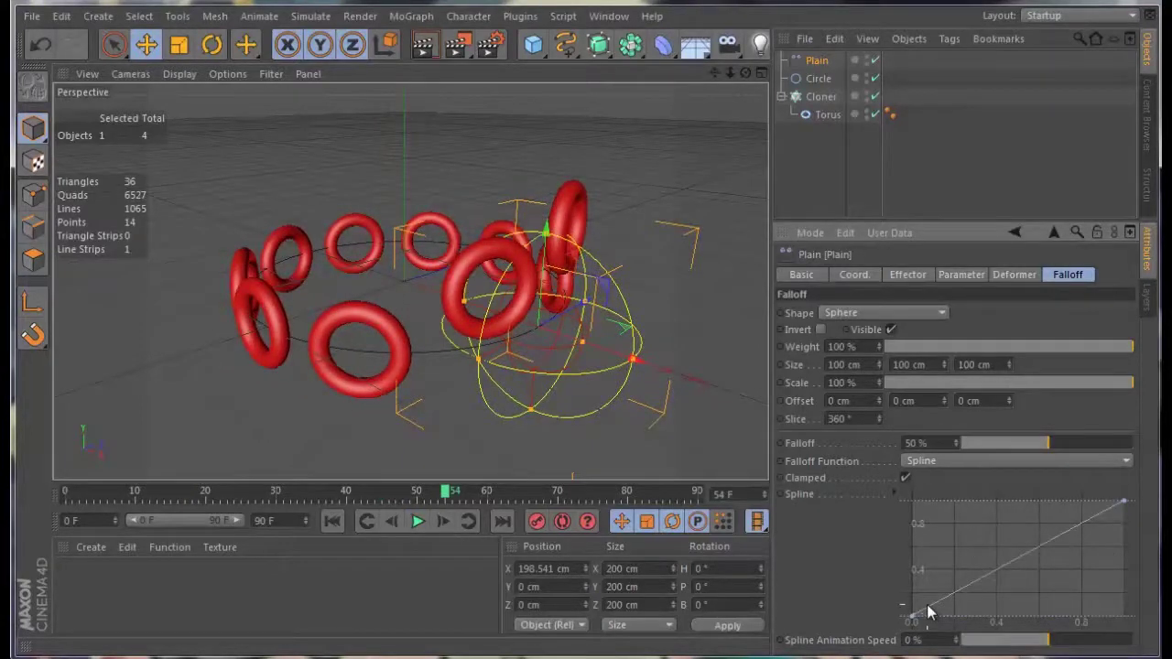
click(957, 276)
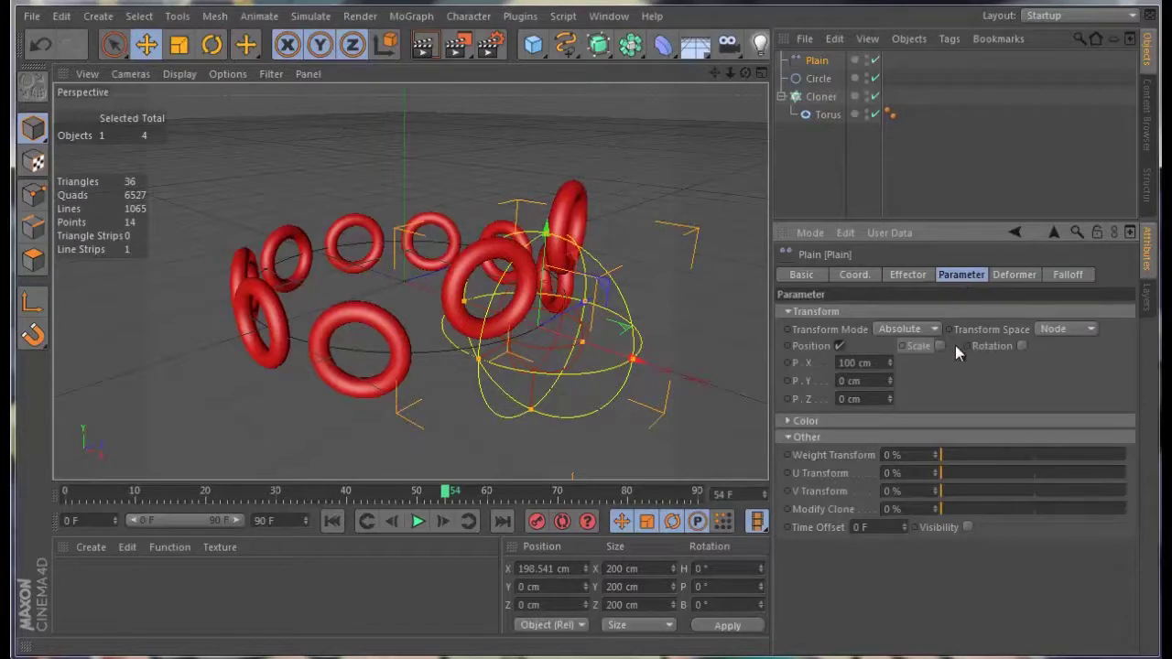
Set the Plain effector's Color Mode to On, preview the tinted tori, then set it Off
click(788, 422)
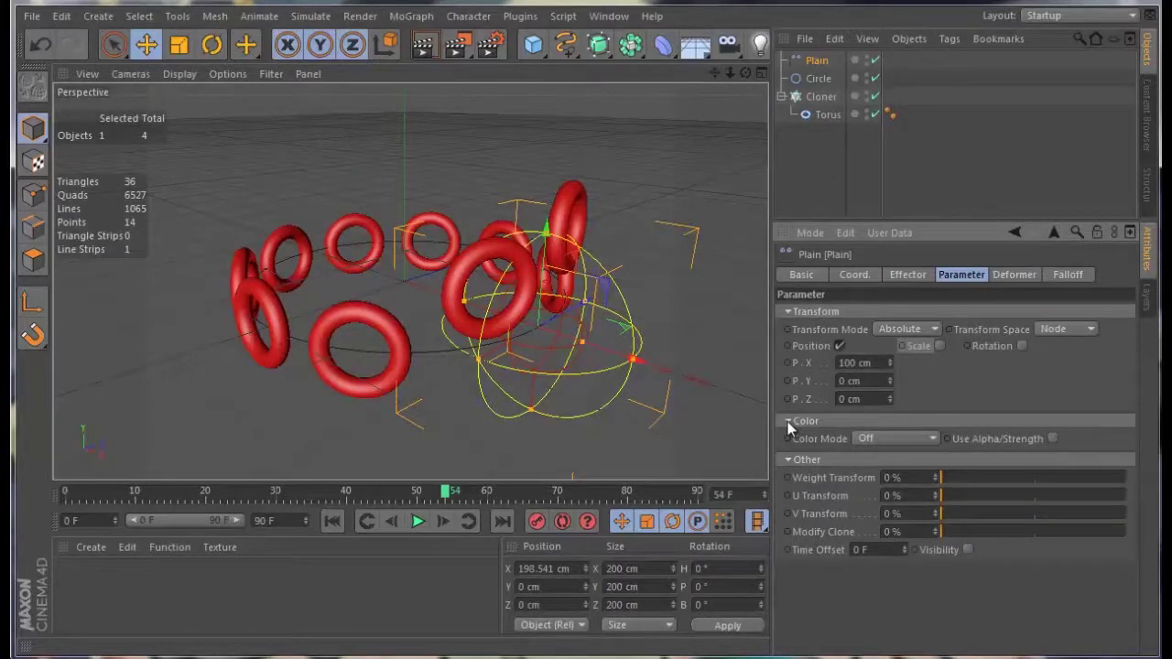
click(888, 439)
click(879, 467)
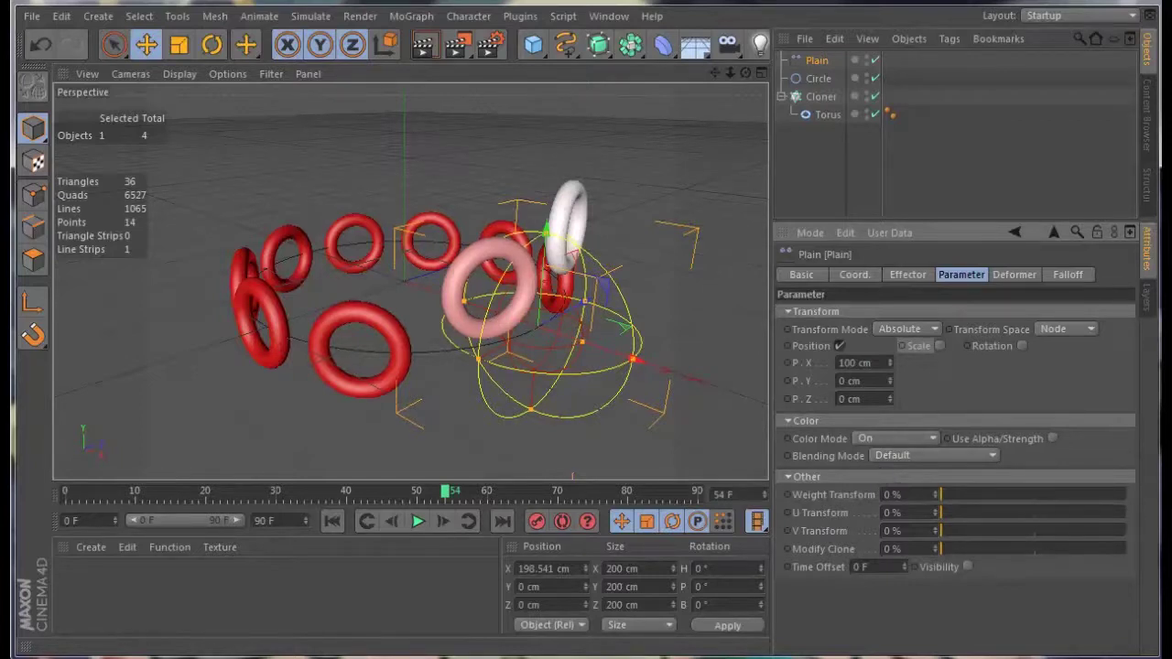
click(416, 522)
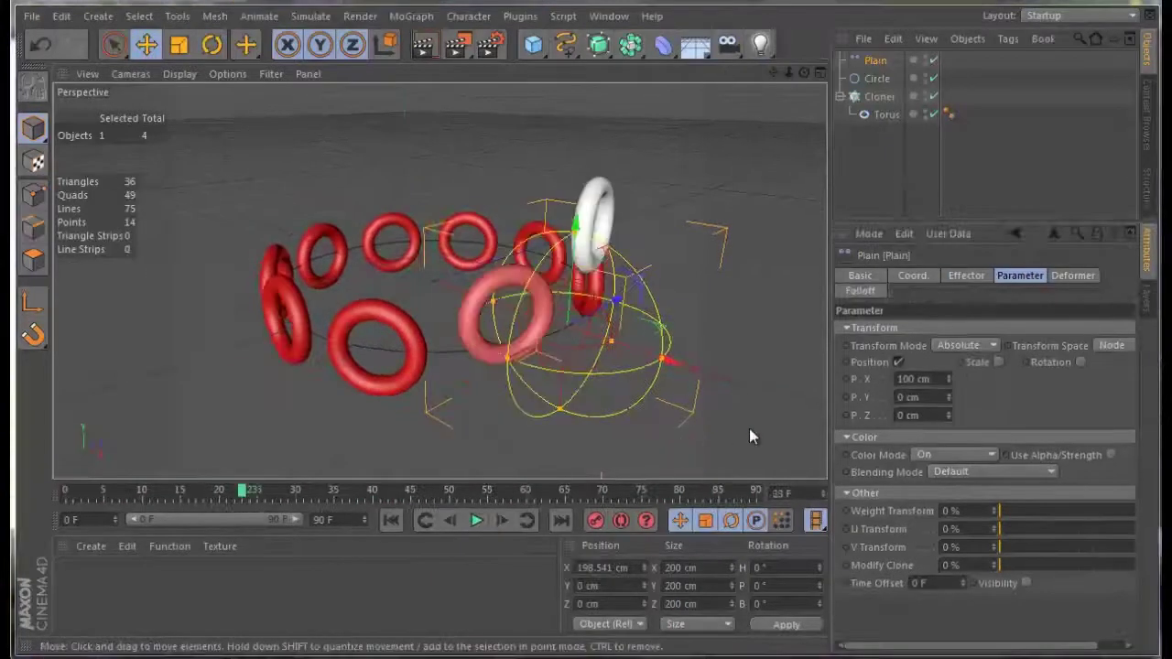
click(940, 454)
click(939, 469)
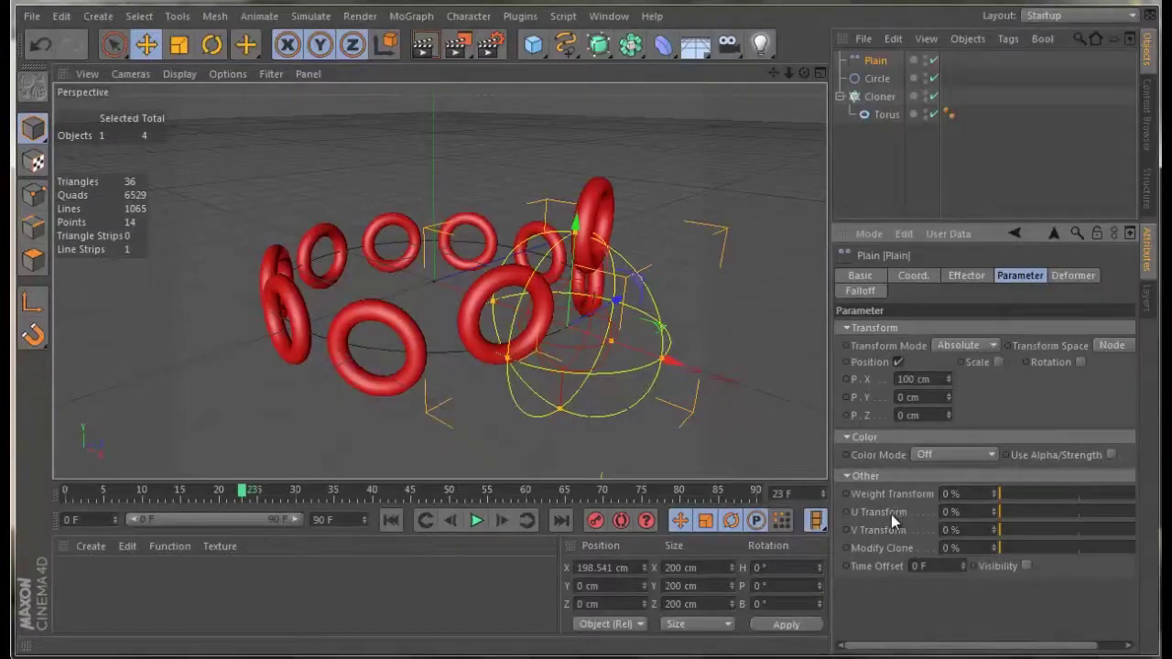
Make the Cloner display each clone's effector weight
click(879, 97)
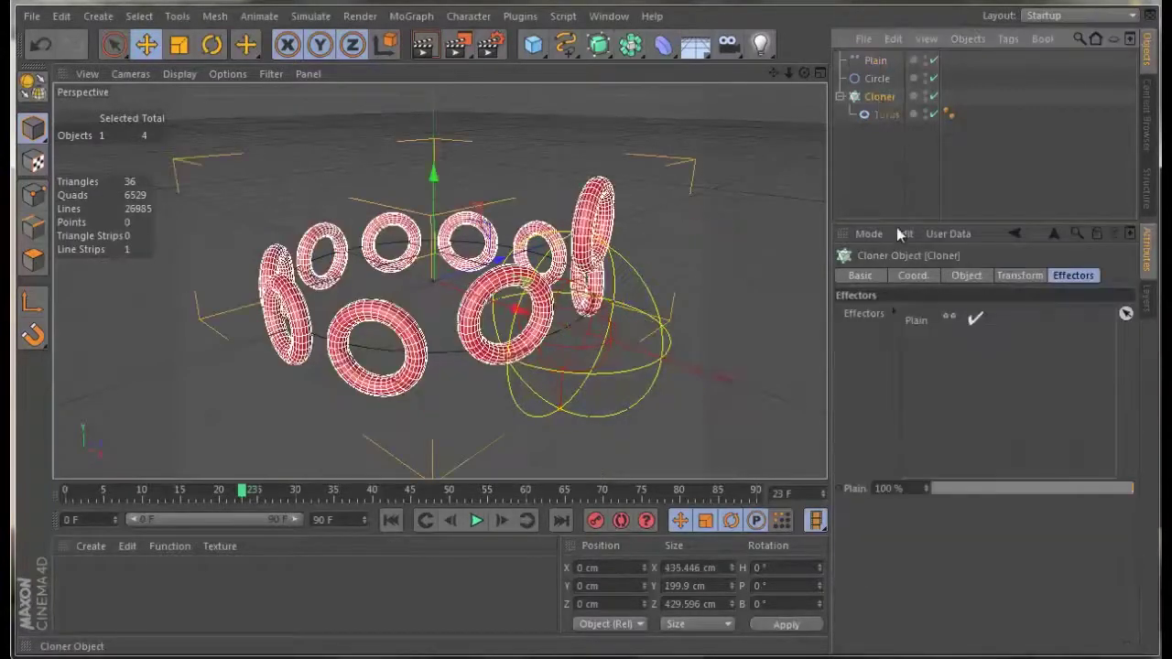
click(1013, 277)
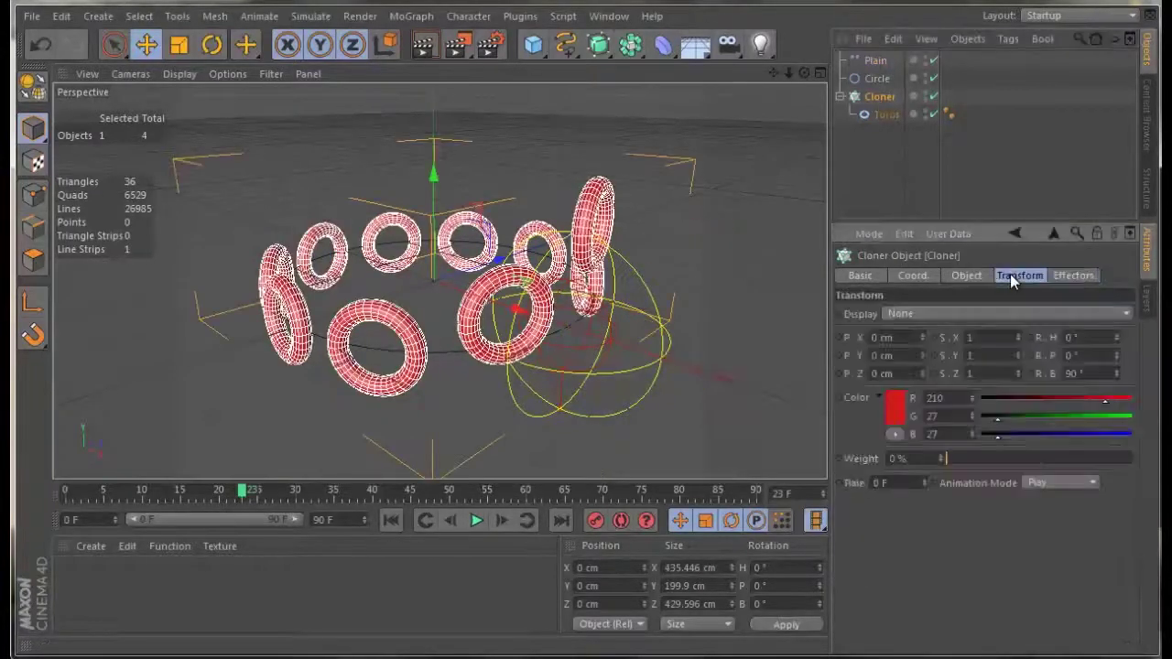
click(912, 314)
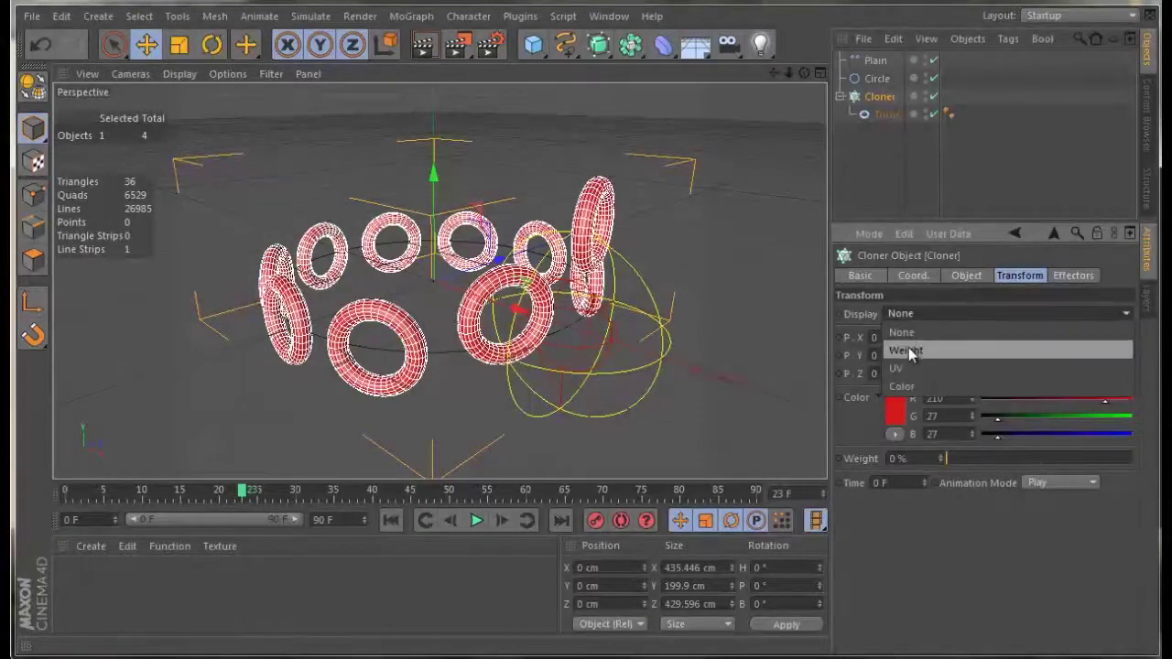
click(908, 350)
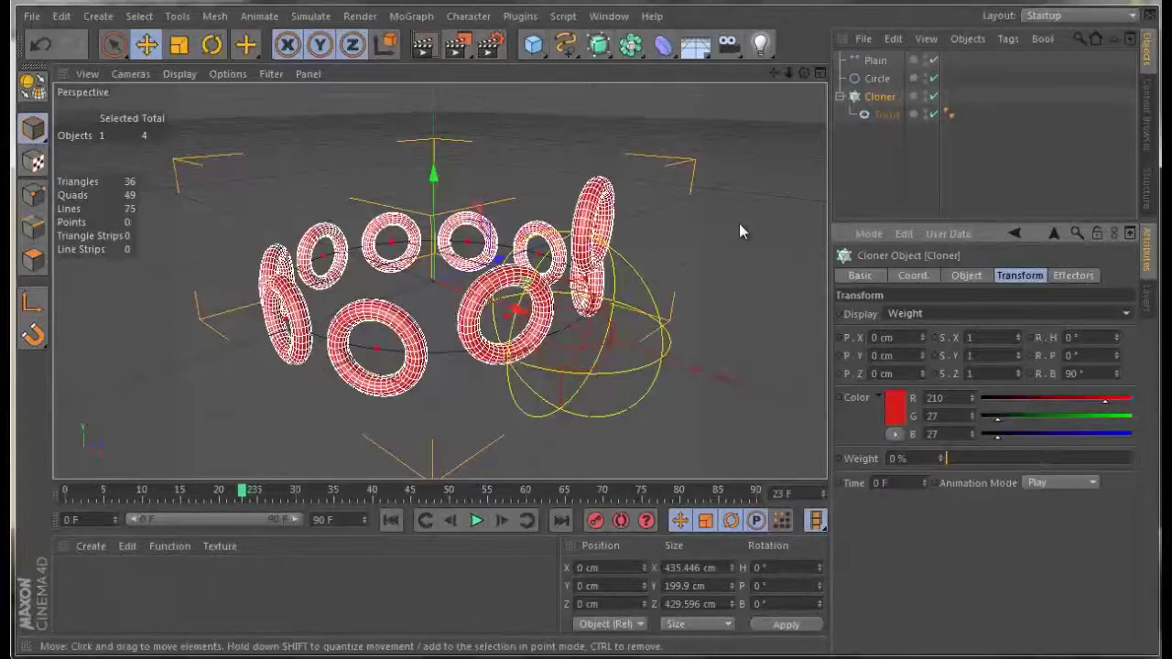
Uncheck Position on the Plain effector, set Weight Transform to 100% and falloff to 0%
click(876, 61)
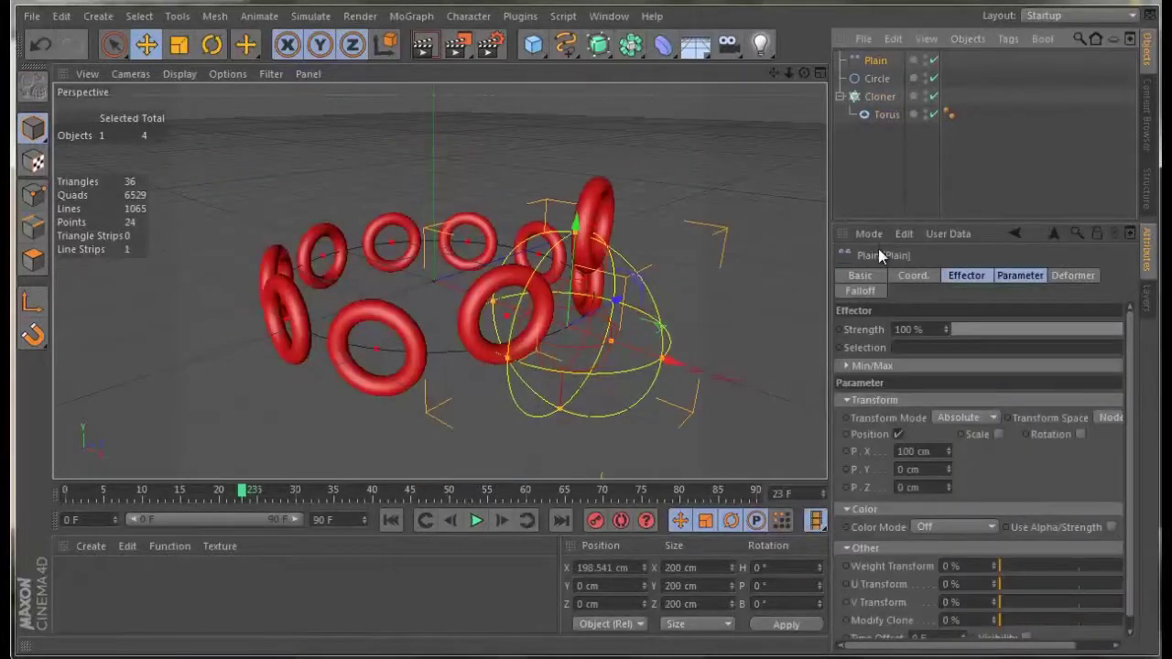
click(897, 434)
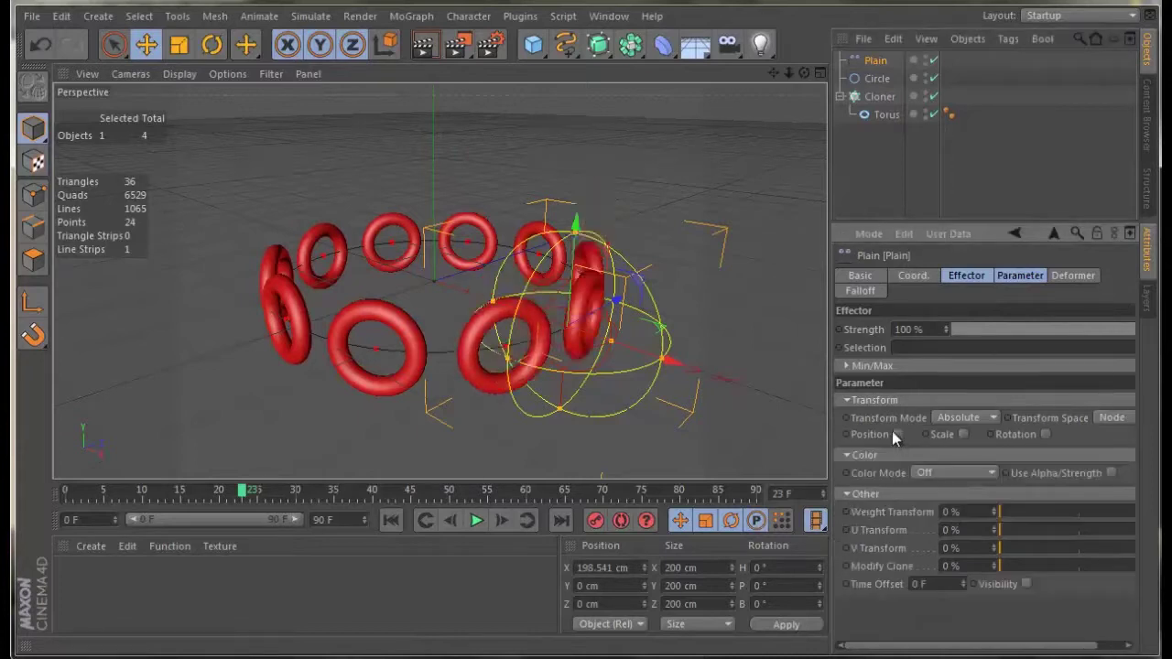
double_click(937, 512)
text(100)
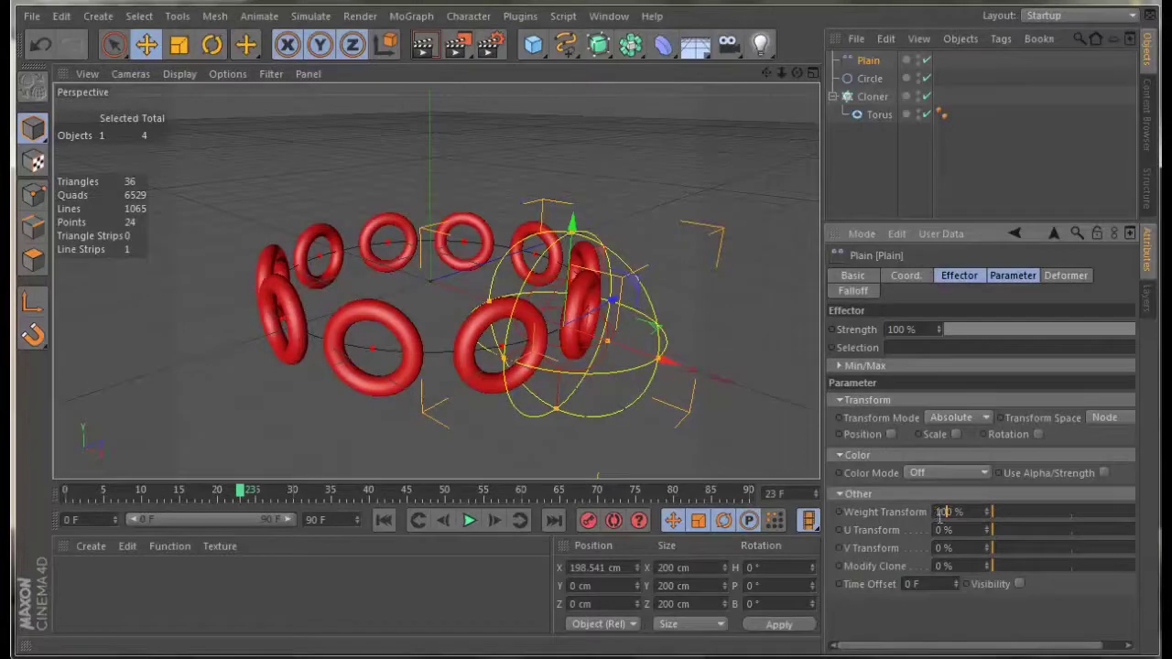
key(Return)
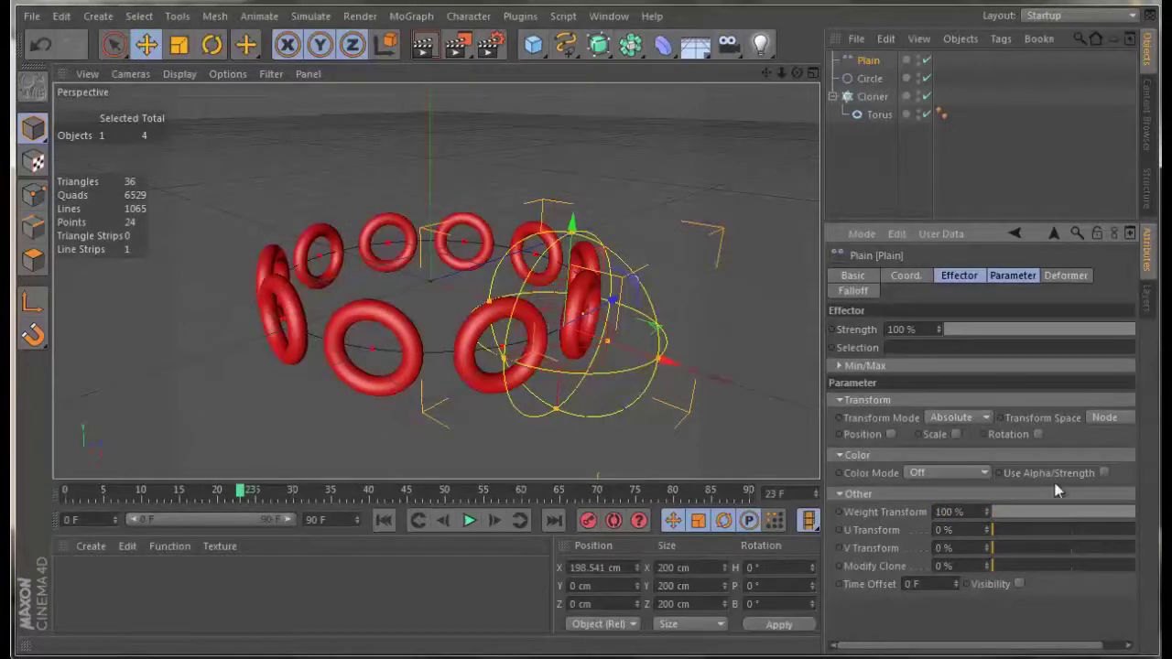
click(854, 291)
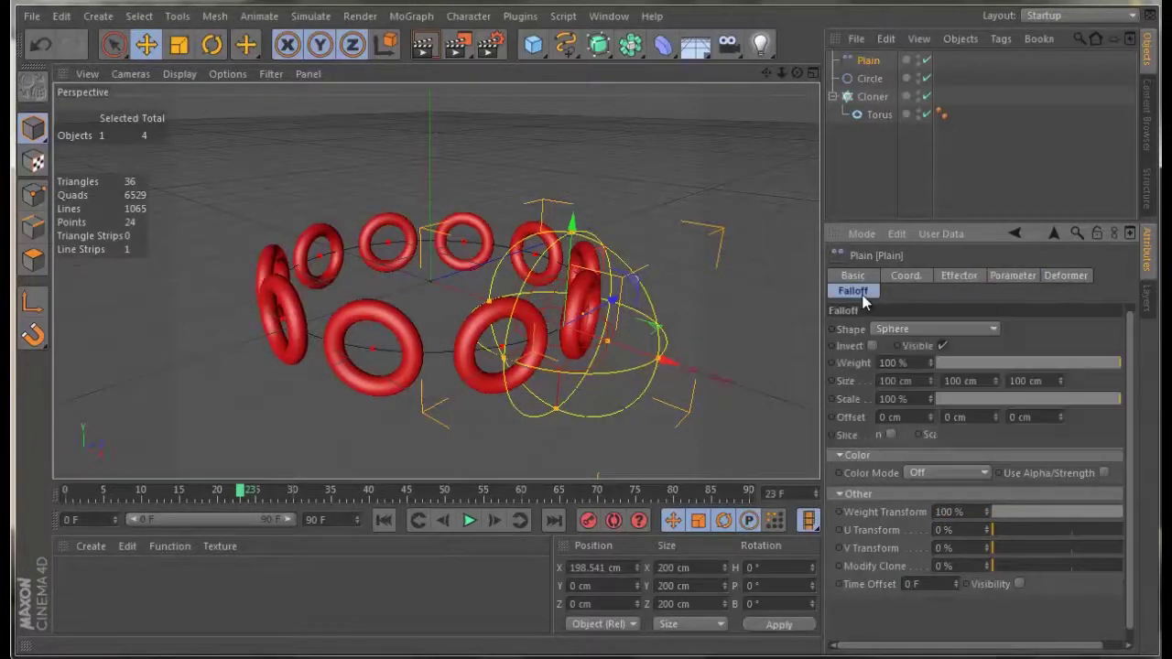
drag(1068, 456, 1014, 460)
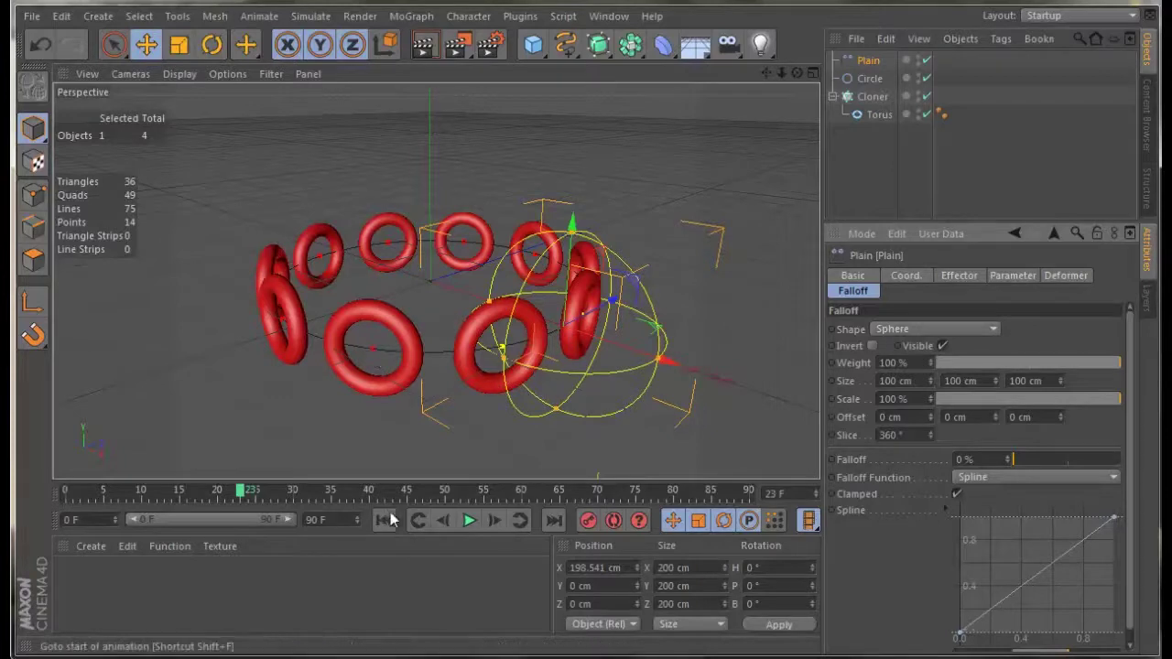
Play and stop the animation, then type 50 to return the Plain falloff to 50%
click(467, 520)
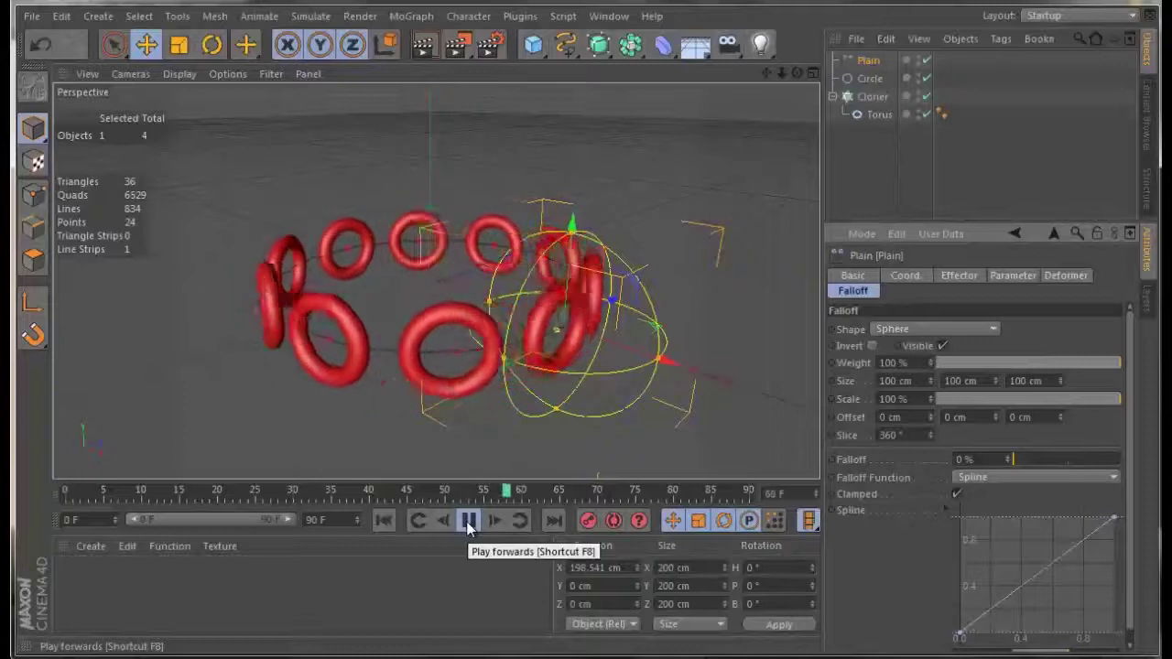
click(467, 522)
text(50)
key(Return)
click(1013, 275)
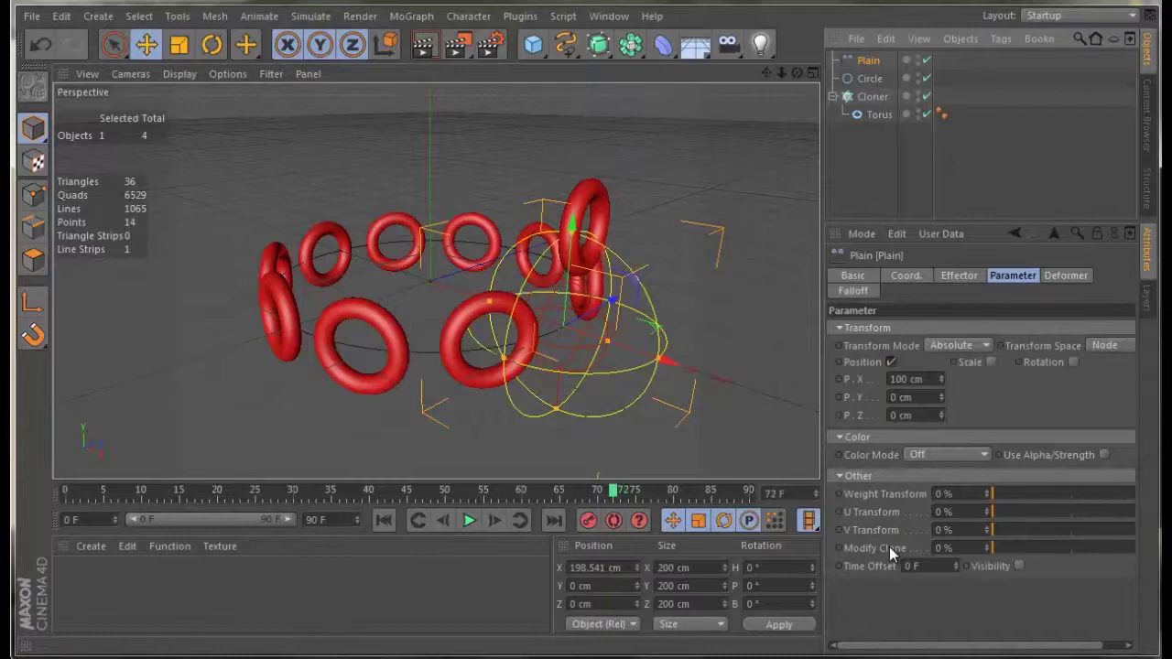
Add a Cube and a Pyramid and scale each down to about half size
click(531, 48)
click(689, 71)
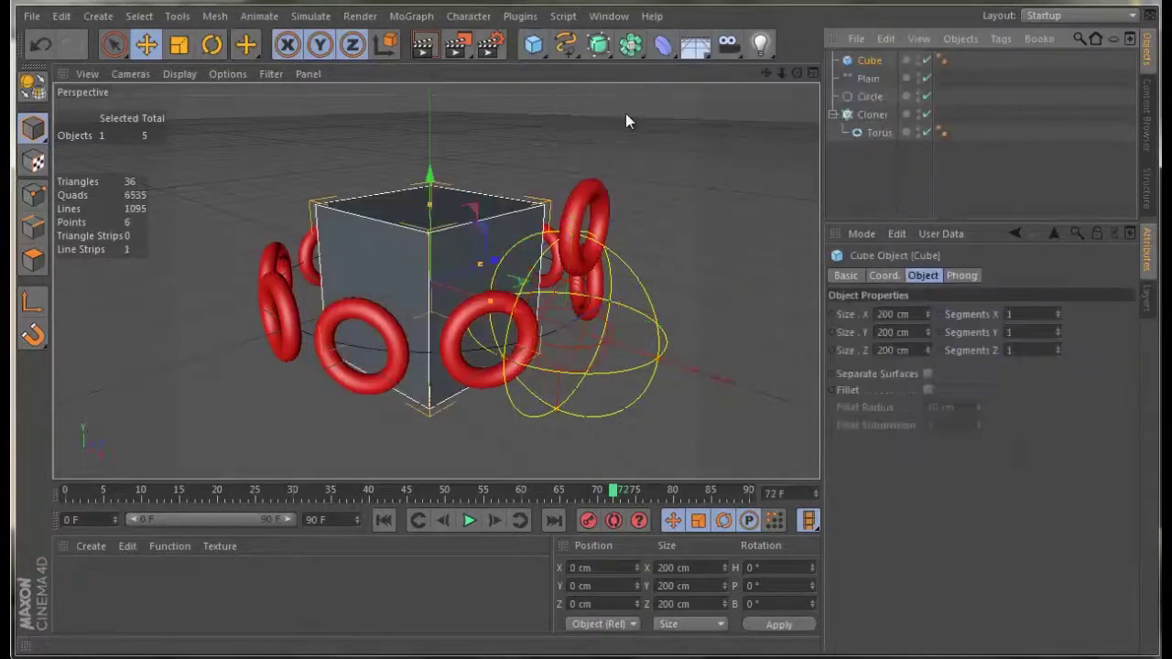
key(t)
mouse_move(612, 116)
mouse_down()
mouse_move(360, 363)
mouse_move(232, 418)
mouse_up()
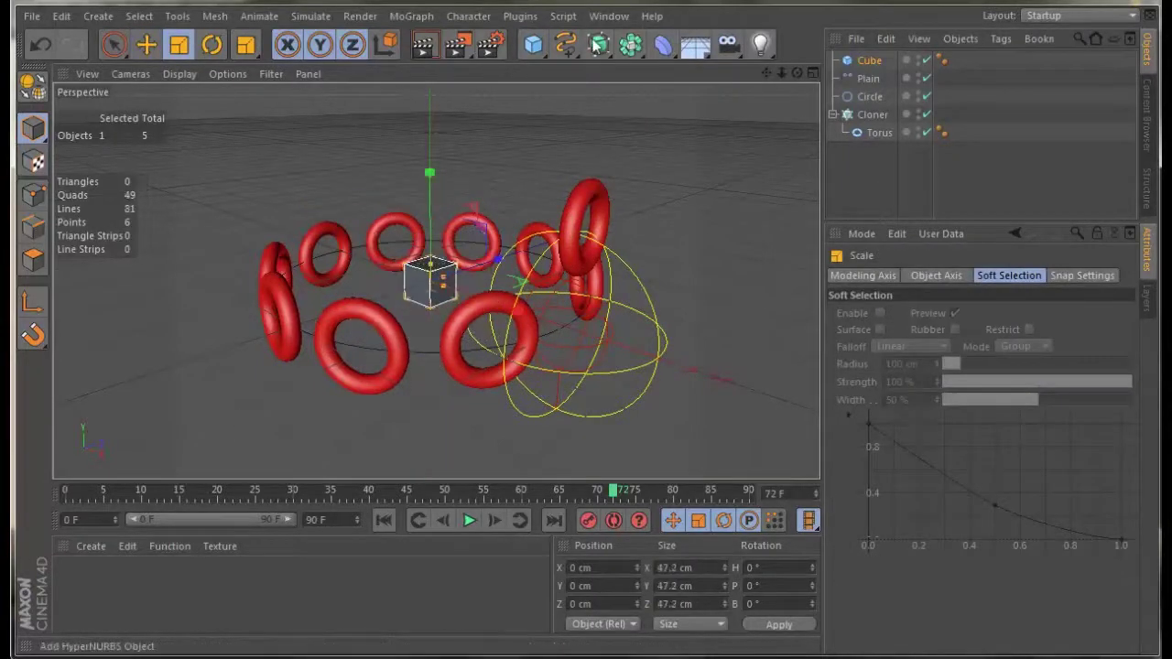
click(533, 44)
click(586, 168)
mouse_move(597, 149)
mouse_down()
mouse_move(339, 396)
mouse_move(296, 419)
mouse_up()
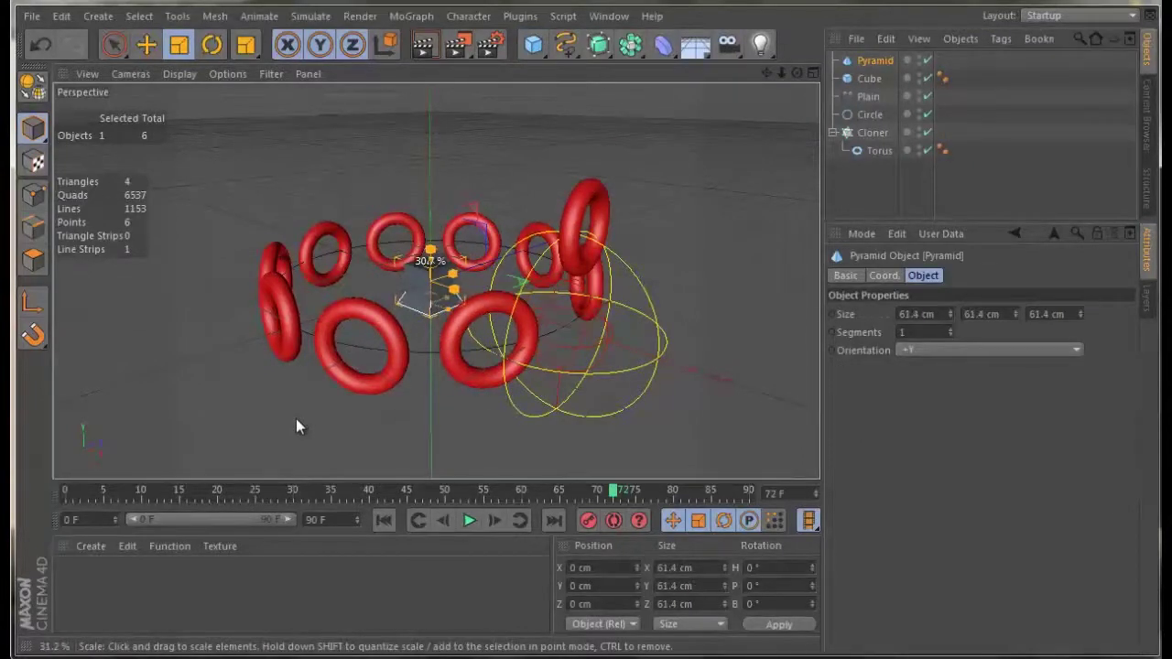
key(9)
Place the Pyramid and Cube under the Cloner and set its Clones mode to Sort
drag(863, 138, 865, 133)
drag(868, 78, 874, 114)
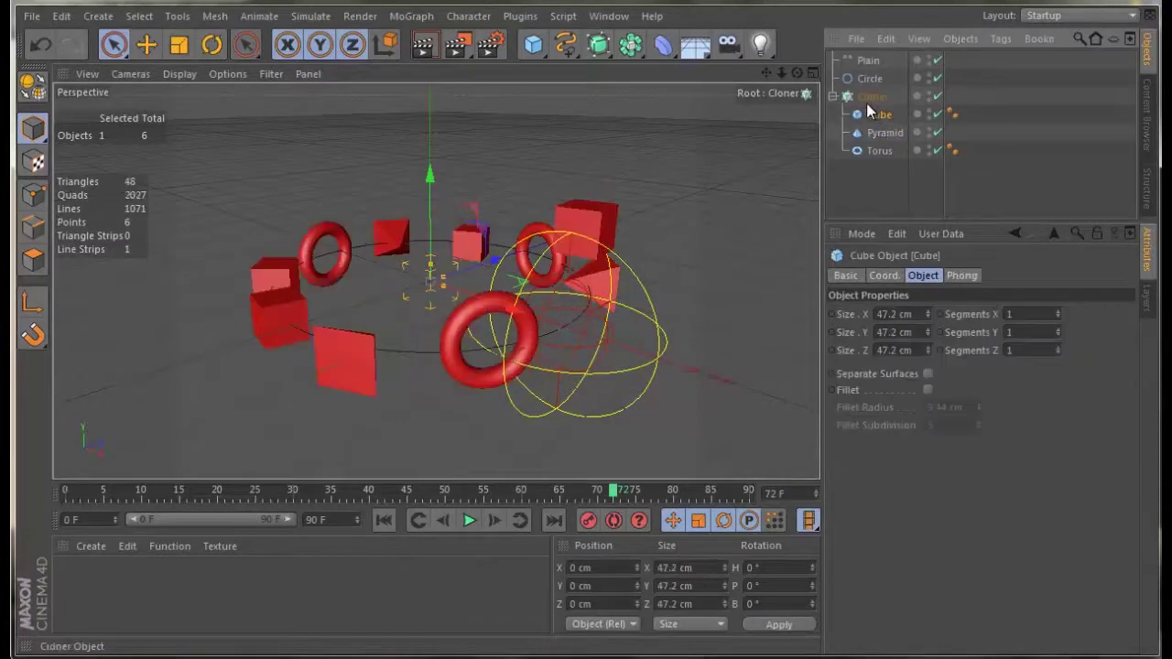
click(871, 97)
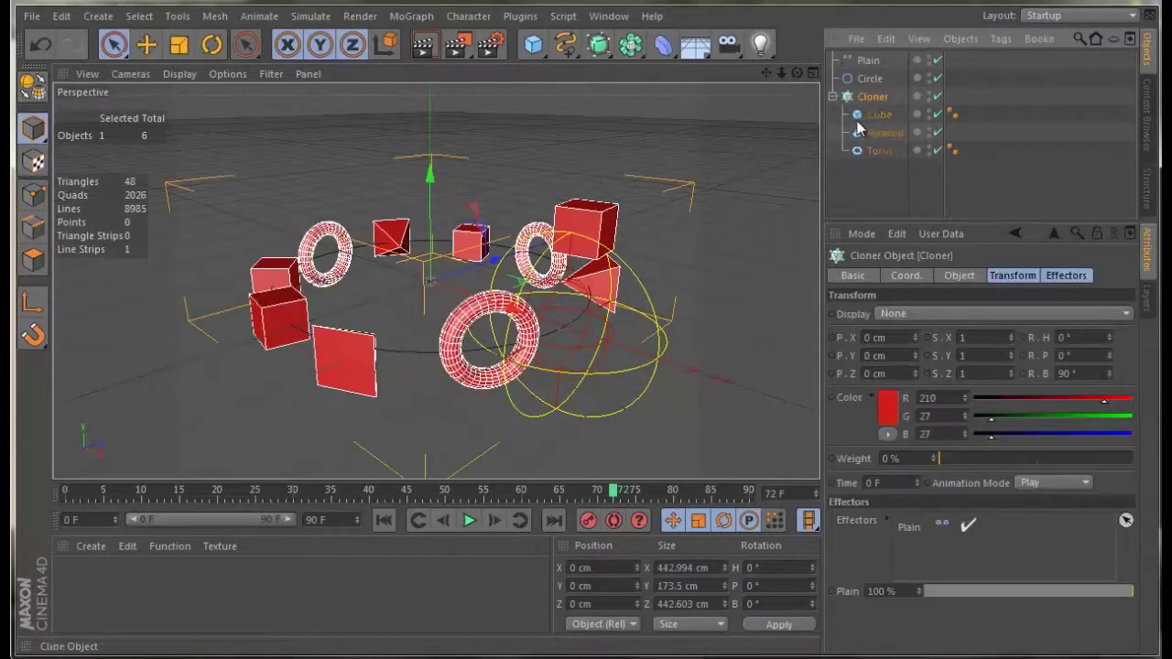
click(952, 274)
click(911, 332)
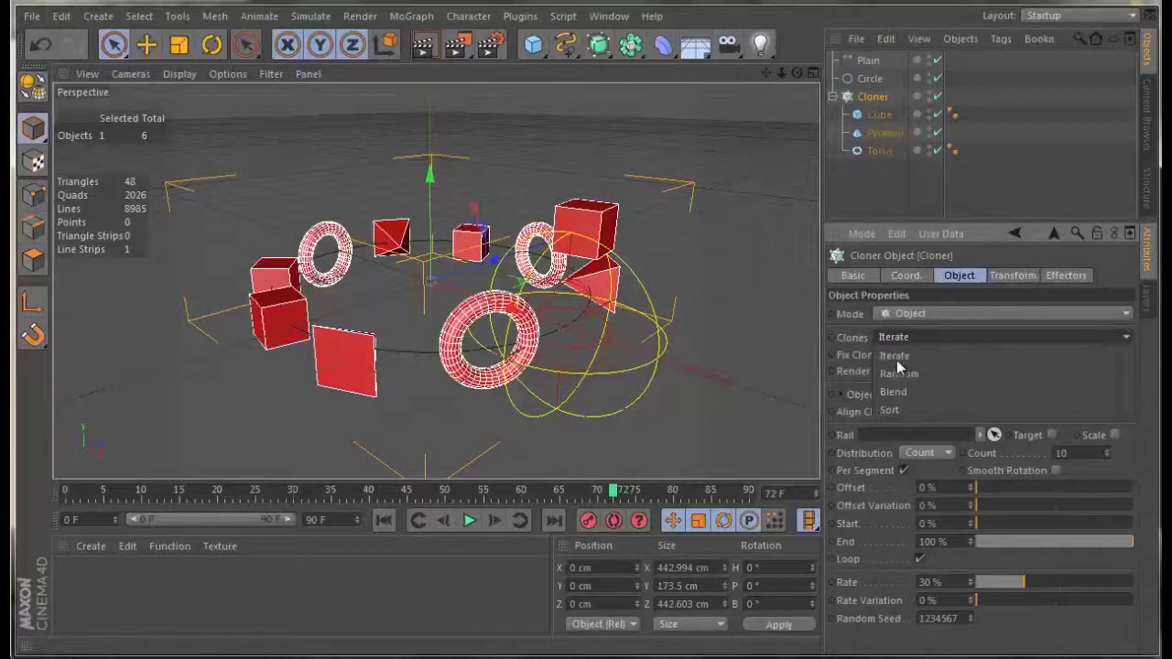
click(890, 411)
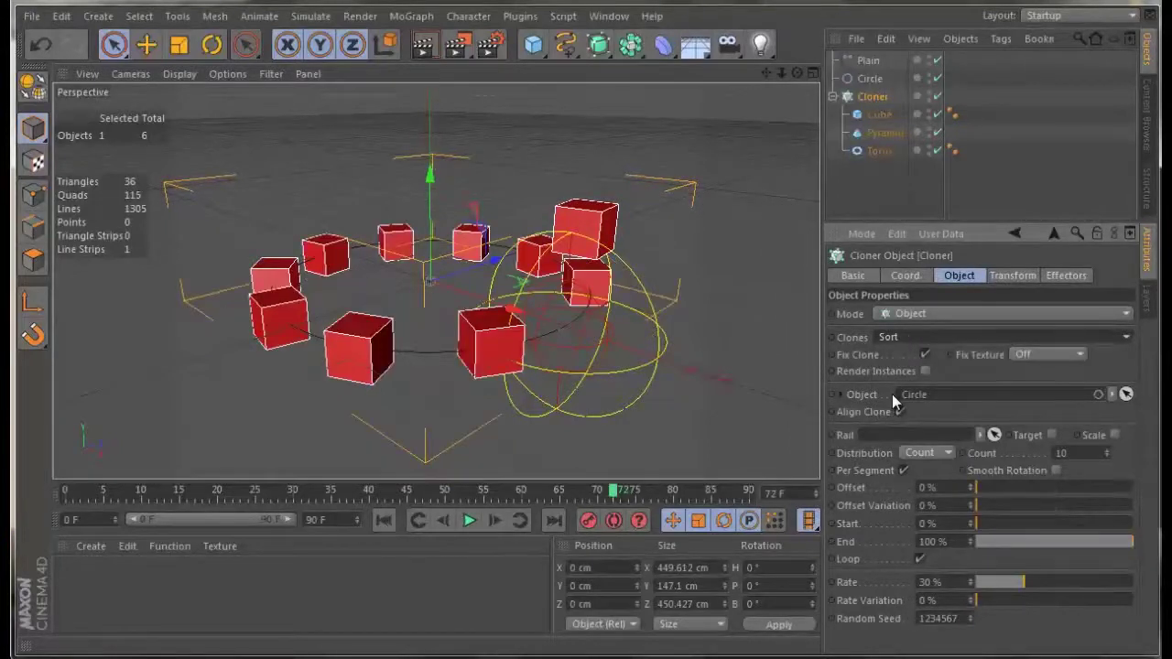
click(872, 61)
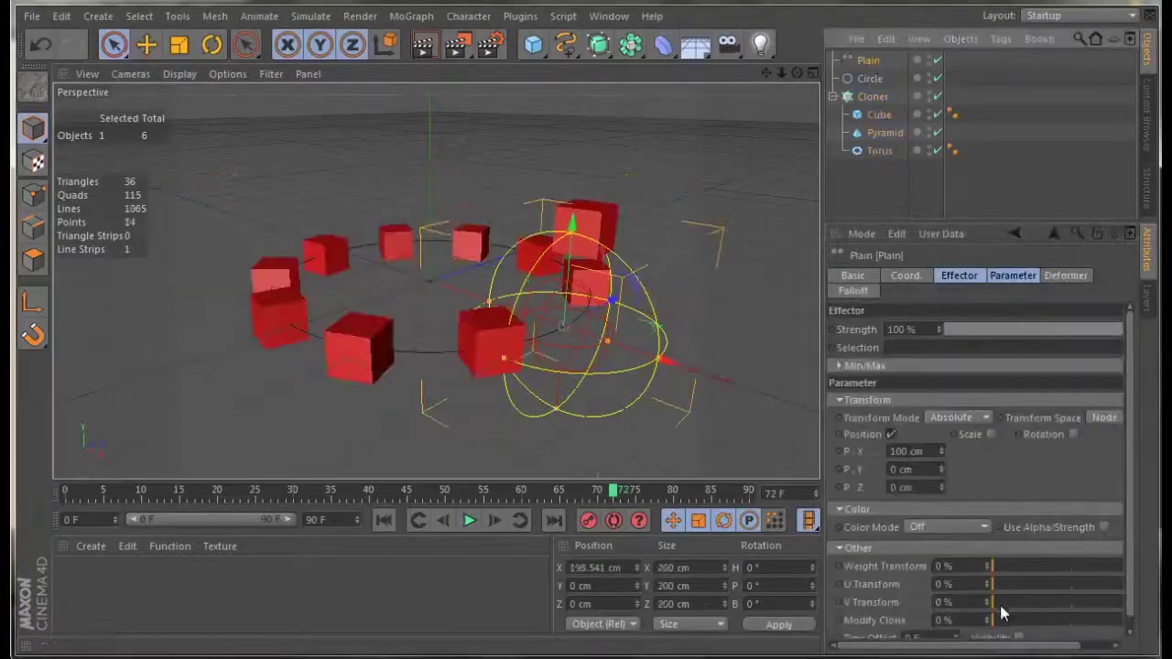
Set the Plain effector's Modify Clone to 100% and lower its falloff to 14% during playback
drag(991, 620, 1153, 638)
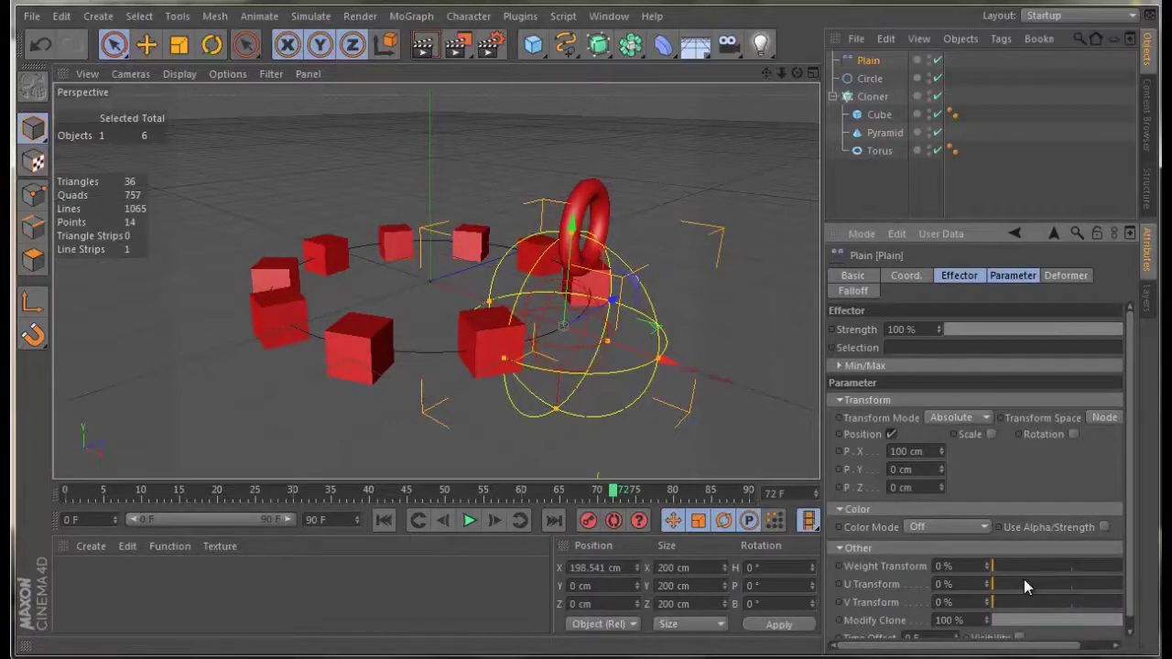
click(856, 290)
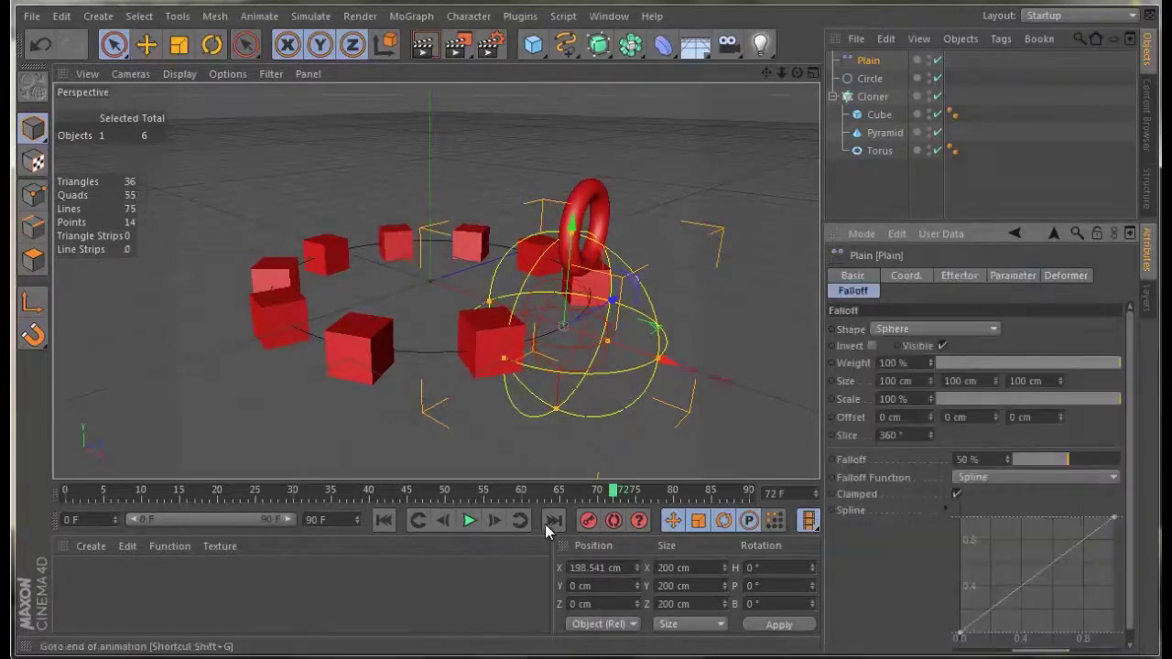
click(468, 522)
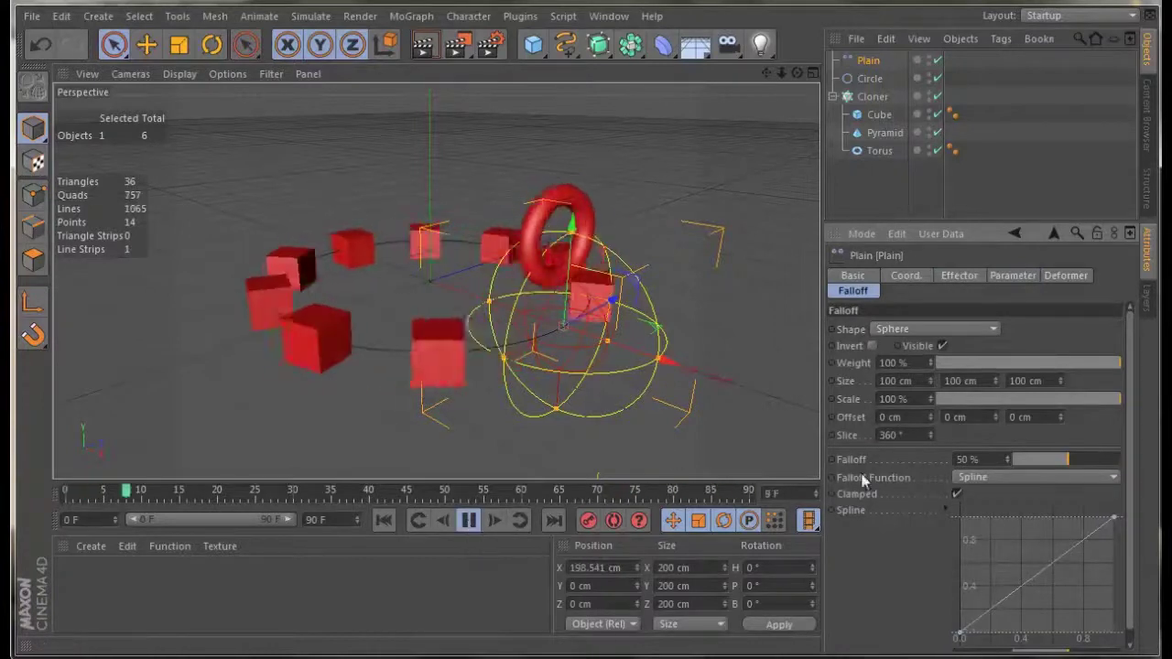
drag(1067, 460, 1028, 463)
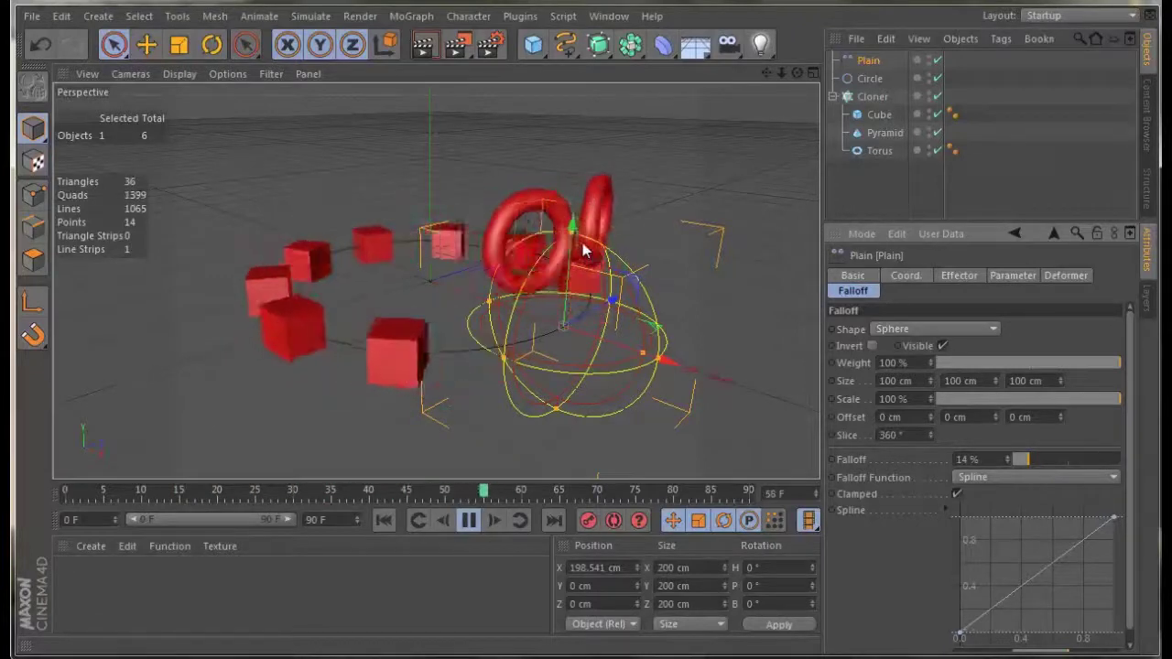
Set the Plain effector's Minimum to -16% and Maximum to 100%
click(957, 275)
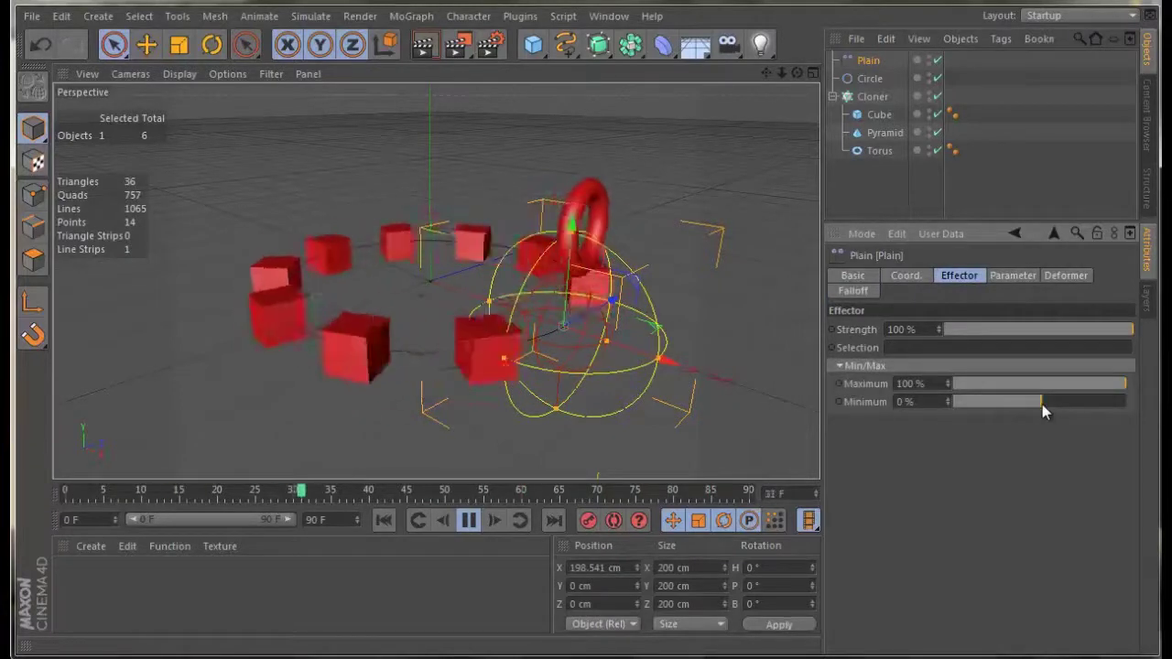
drag(1043, 404, 999, 409)
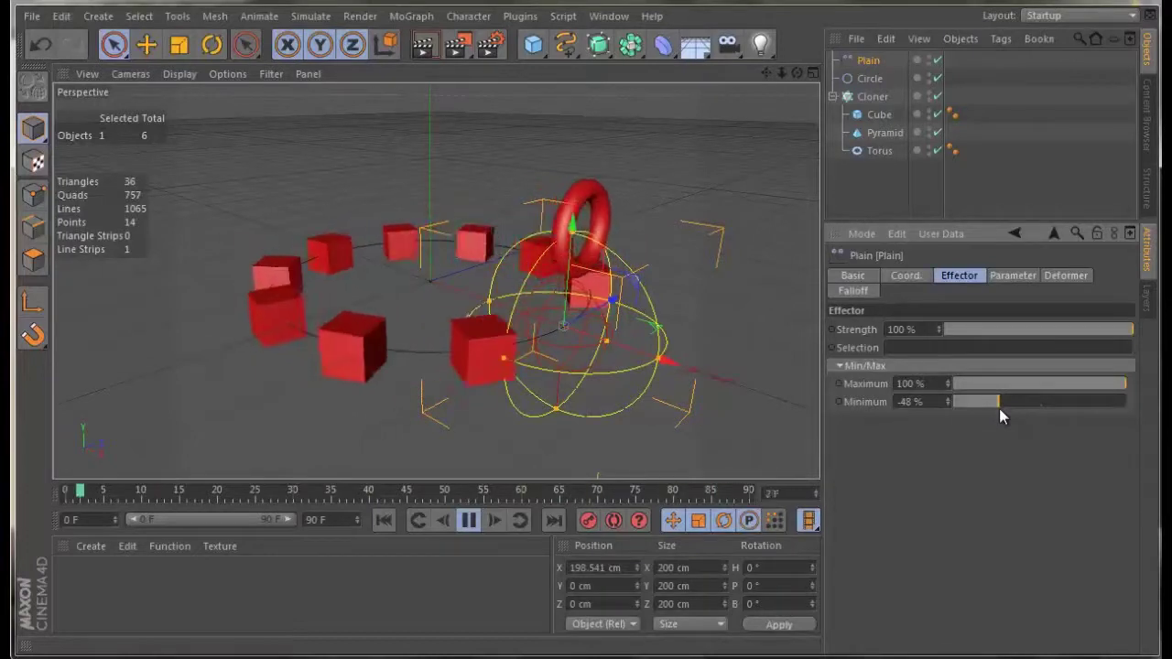
mouse_move(1108, 392)
mouse_down()
mouse_move(1121, 391)
mouse_move(1094, 392)
mouse_up()
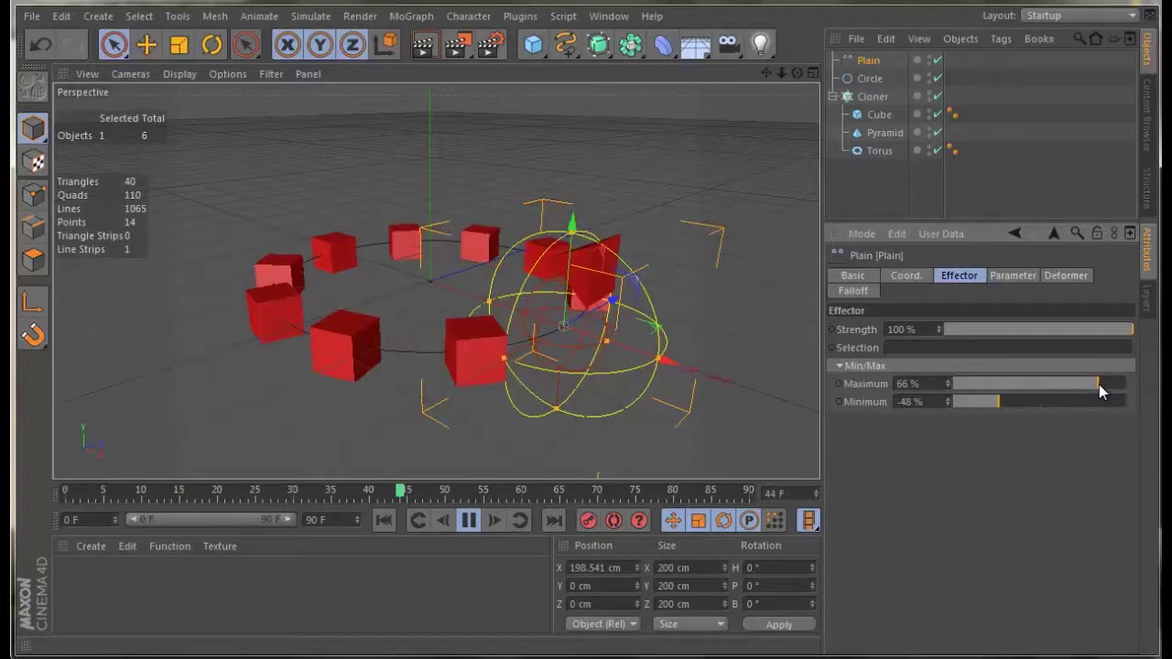
drag(1098, 384, 1109, 385)
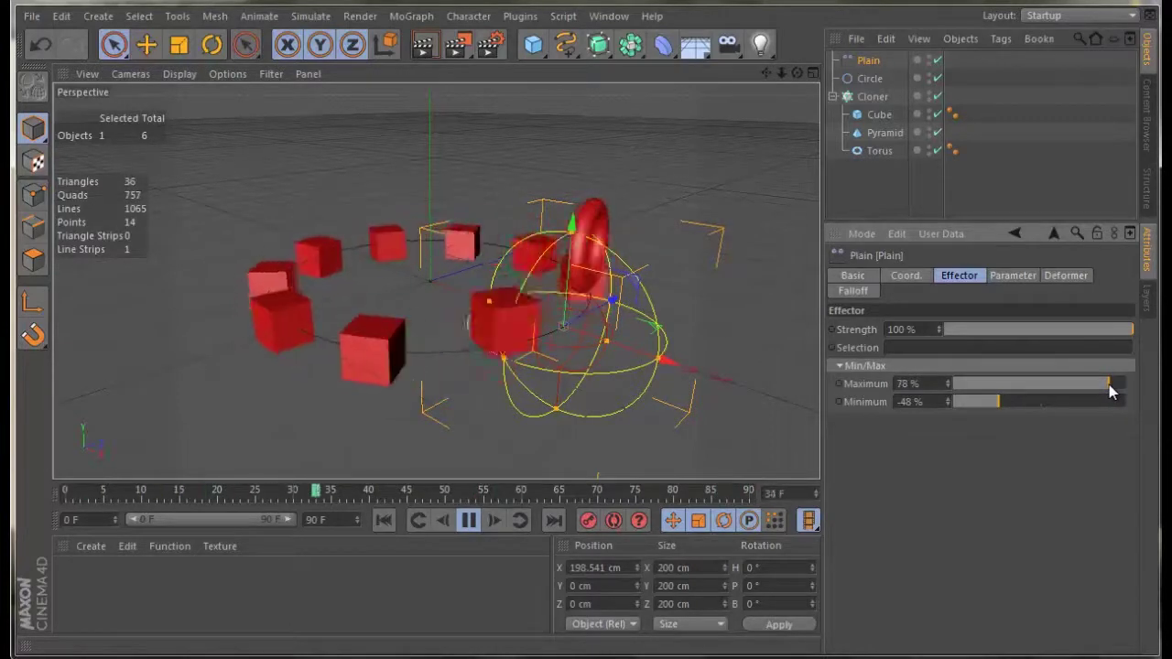
drag(1110, 391, 1135, 386)
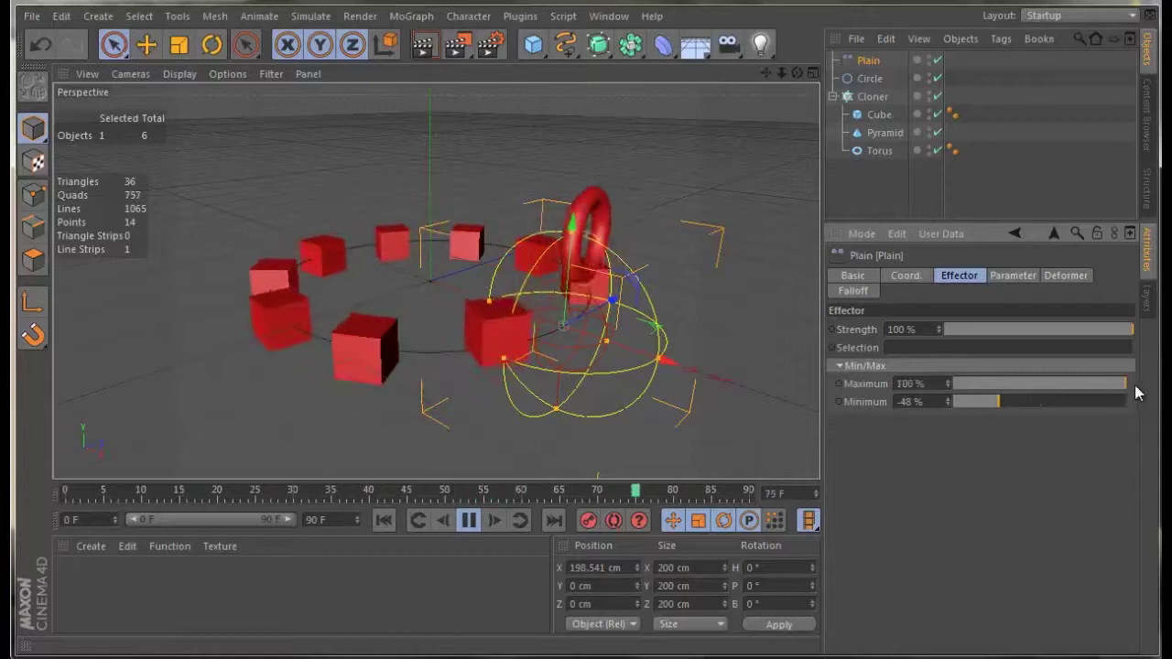
drag(1033, 401, 1040, 401)
Stop playback at frame 0 and set the Plain effector's Modify Clone to 0%
click(1013, 275)
click(468, 520)
click(383, 520)
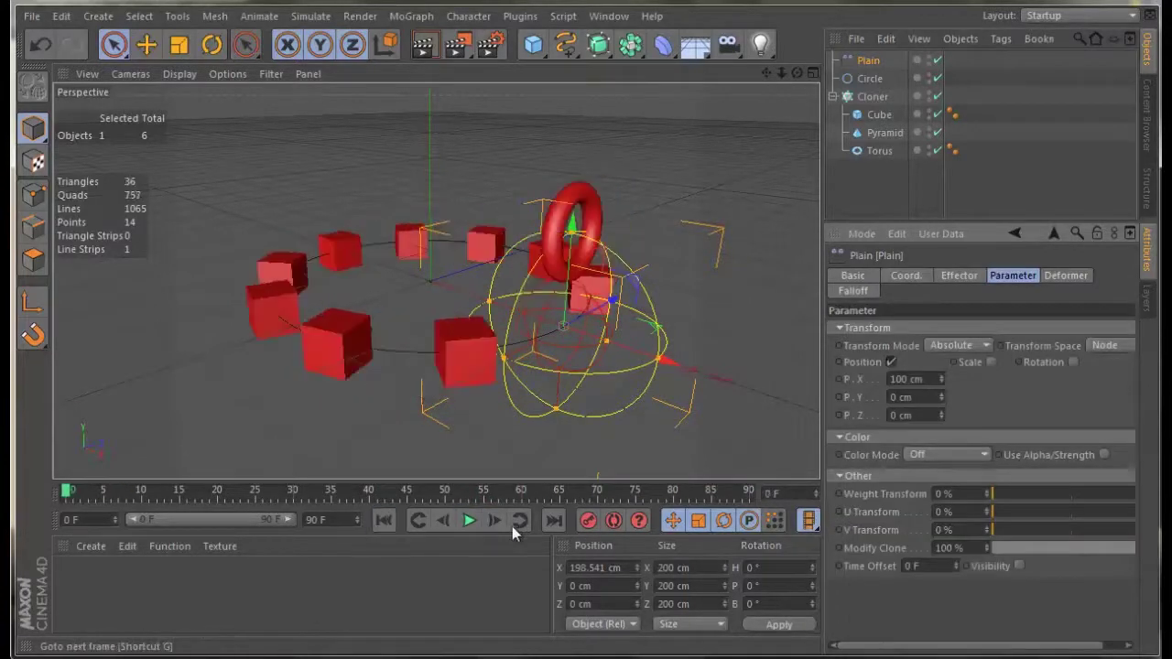
double_click(947, 548)
text(0)
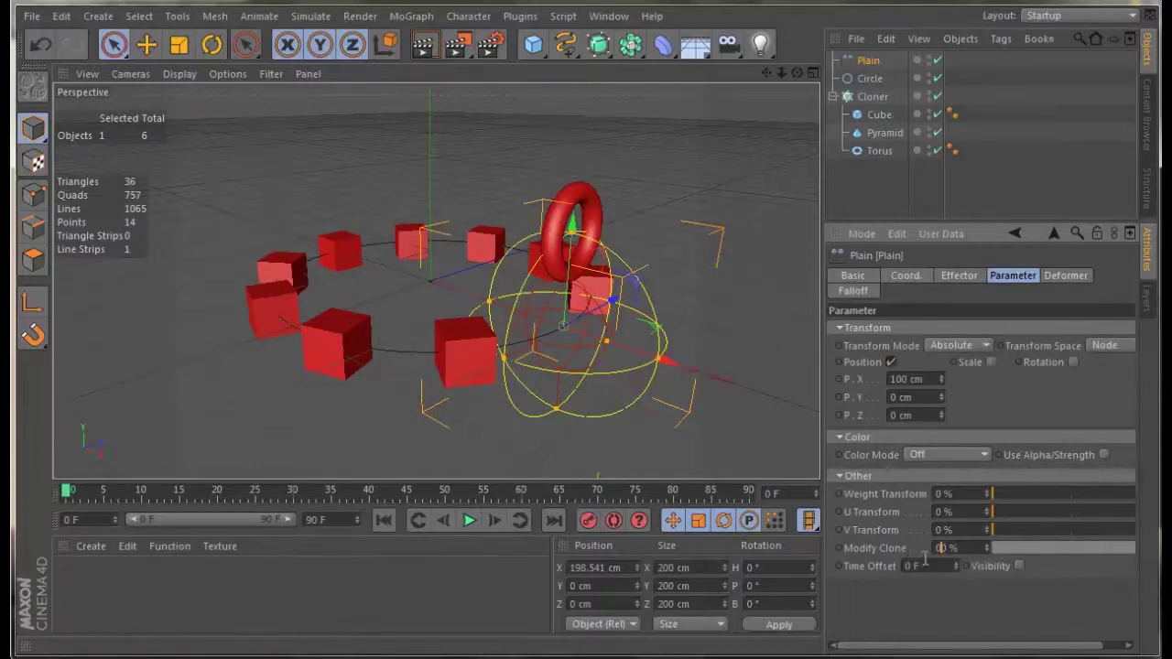
key(Return)
Delete the Pyramid and Cube from the Cloner and switch its Clones mode to Iterate
click(872, 134)
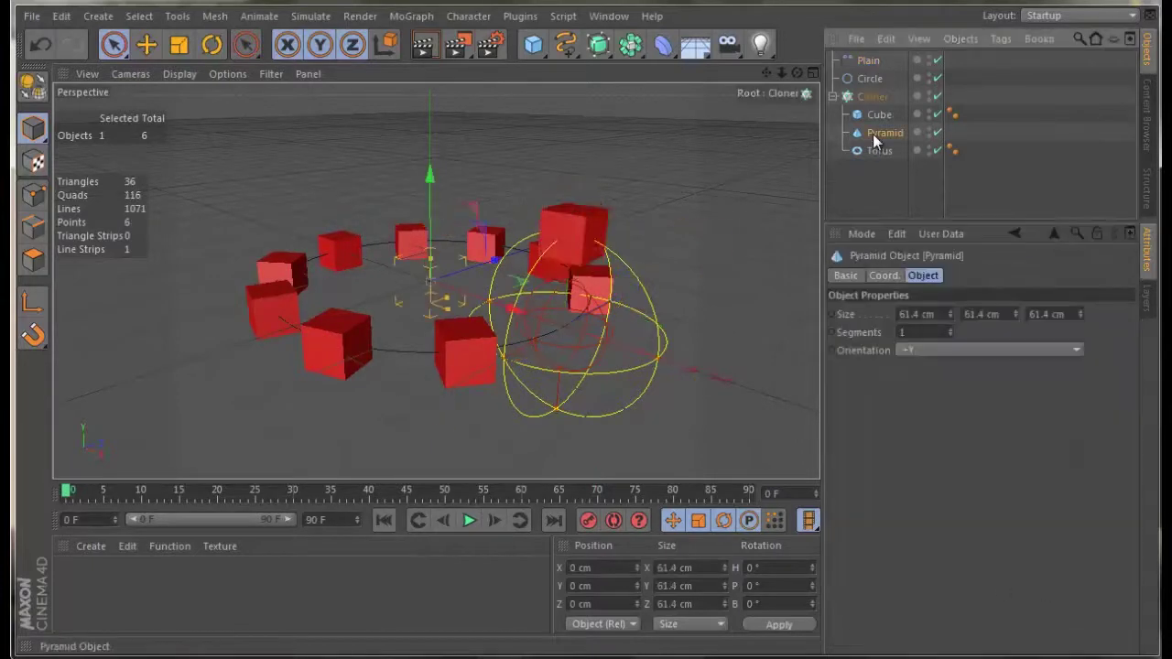
key(Delete)
click(877, 115)
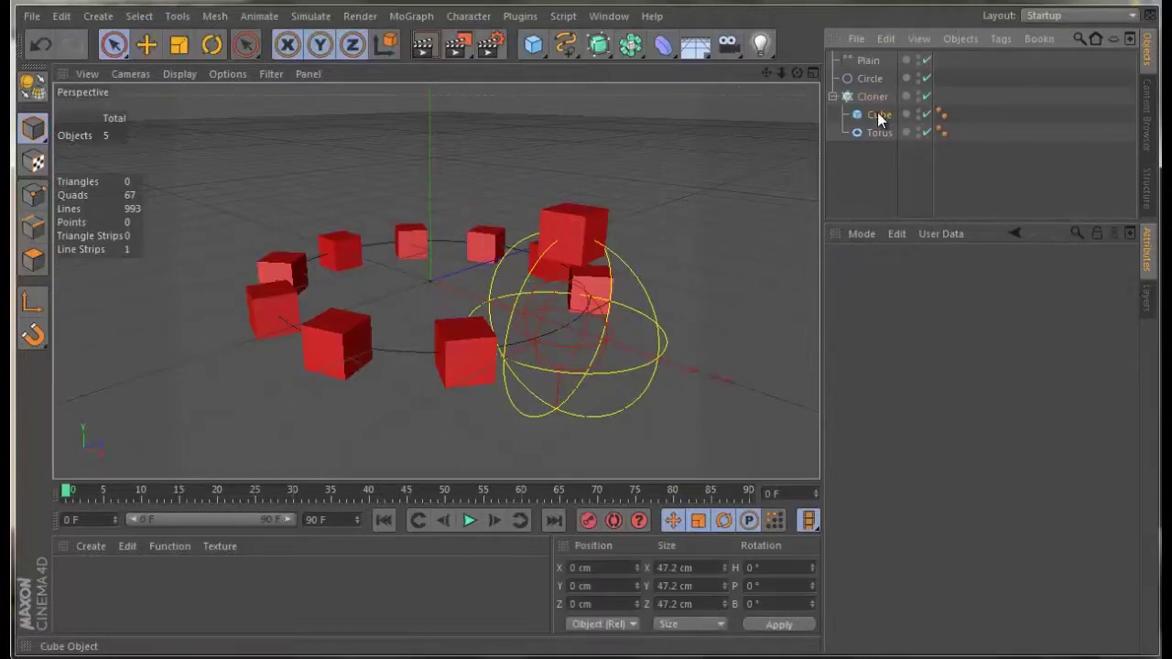
key(Delete)
click(870, 96)
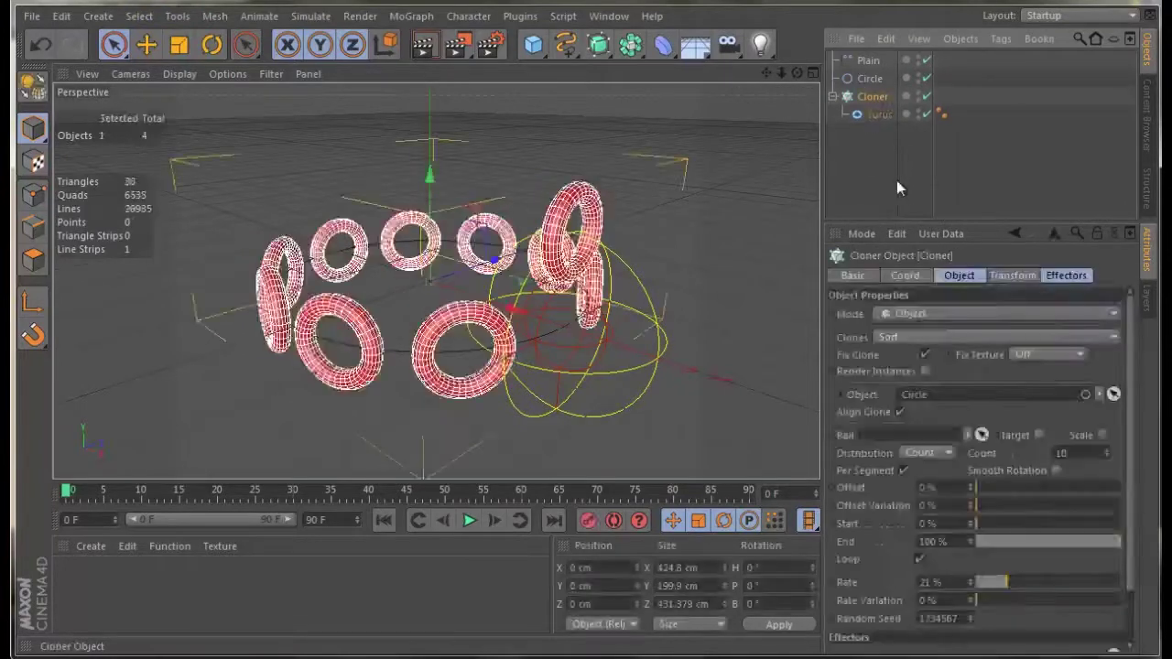
click(932, 335)
click(916, 357)
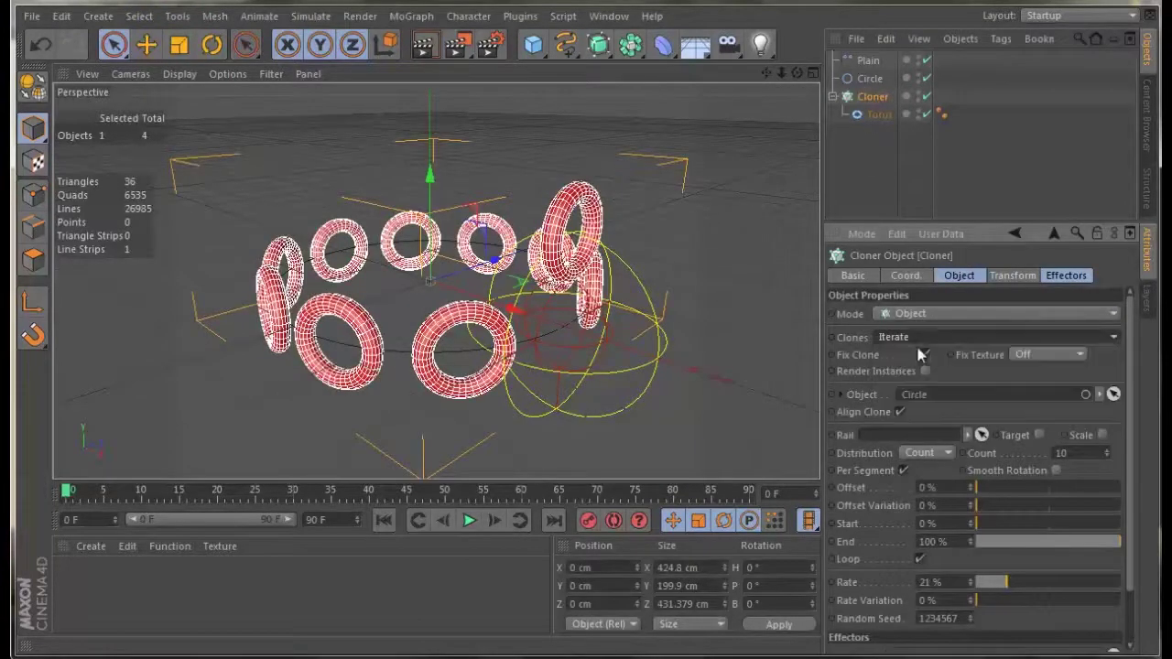
Start editing the Plain effector's Time Offset value, then select the Torus
click(866, 60)
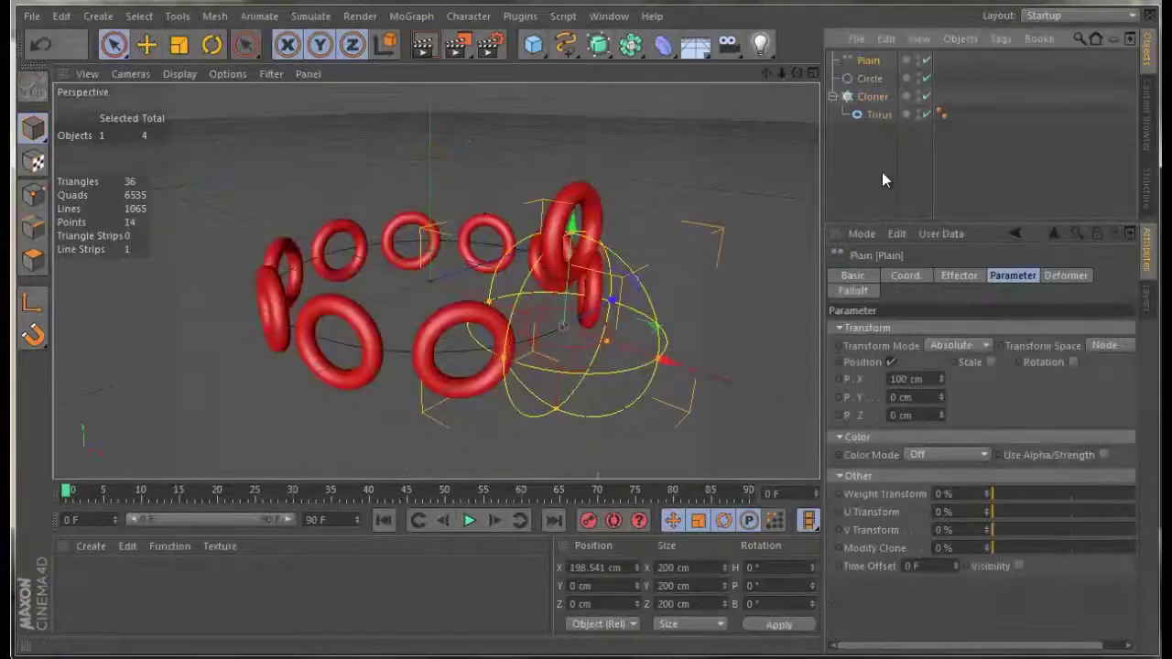
click(906, 566)
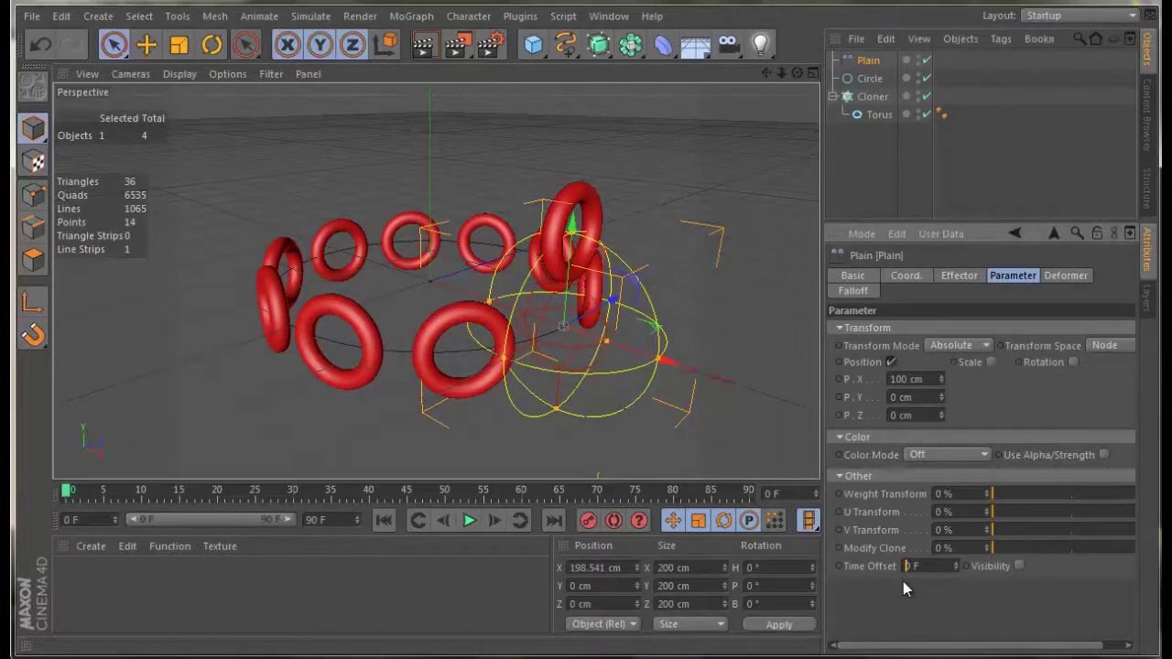
click(877, 122)
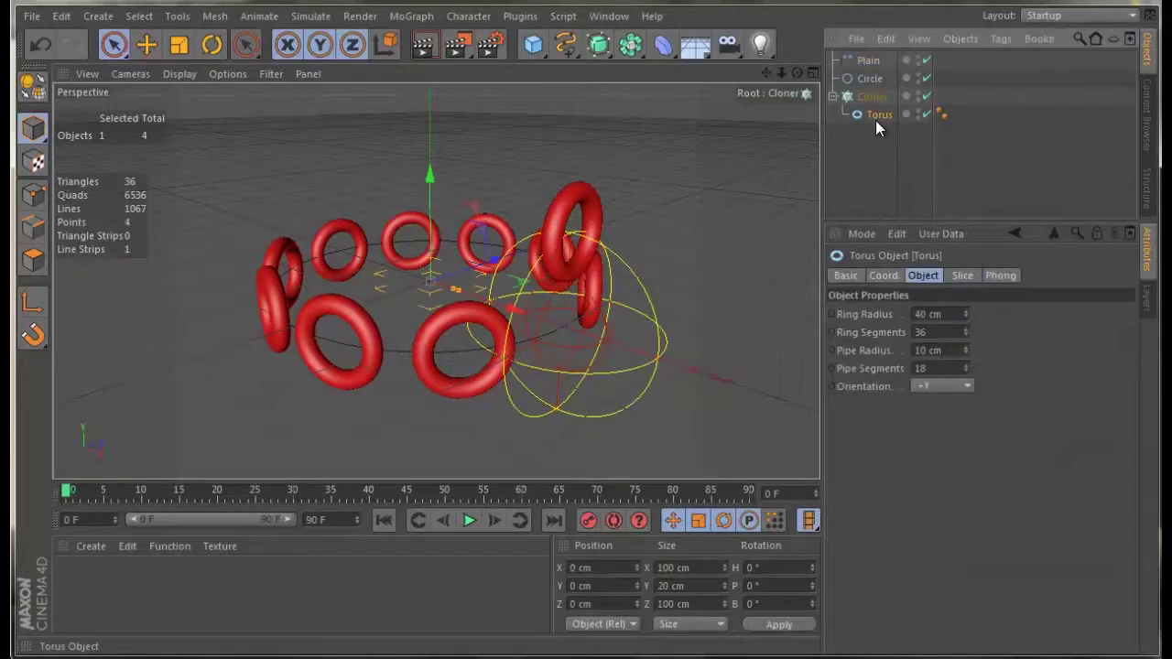
Switch off the Cloner and keyframe the torus raised to about 135 cm at frame 25
click(926, 97)
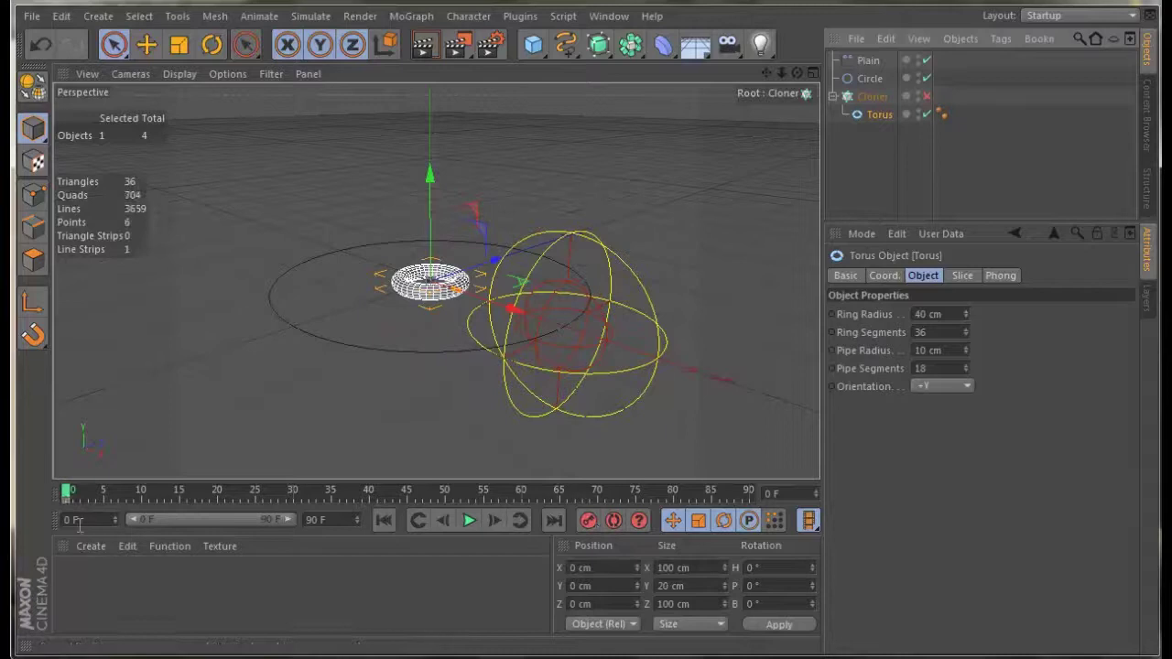
drag(69, 495, 254, 495)
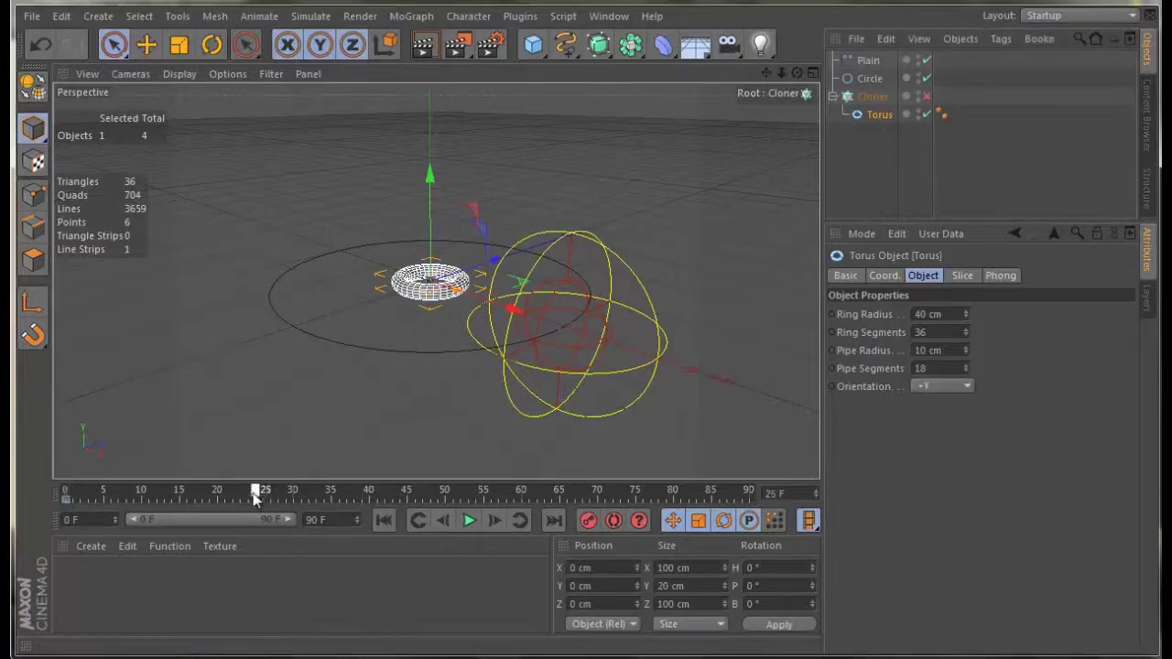
drag(427, 233, 458, 110)
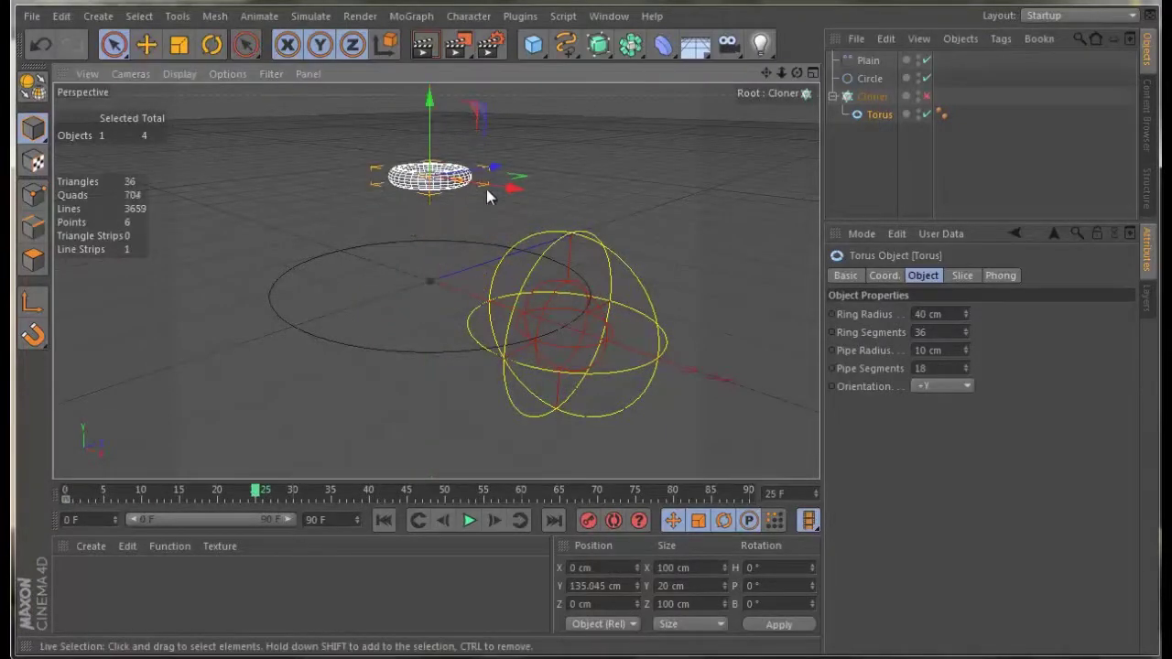
click(586, 522)
Lower the torus back to the centre around frame 48, then play the animation from frame 0 to check
drag(308, 492, 438, 496)
drag(427, 124, 437, 234)
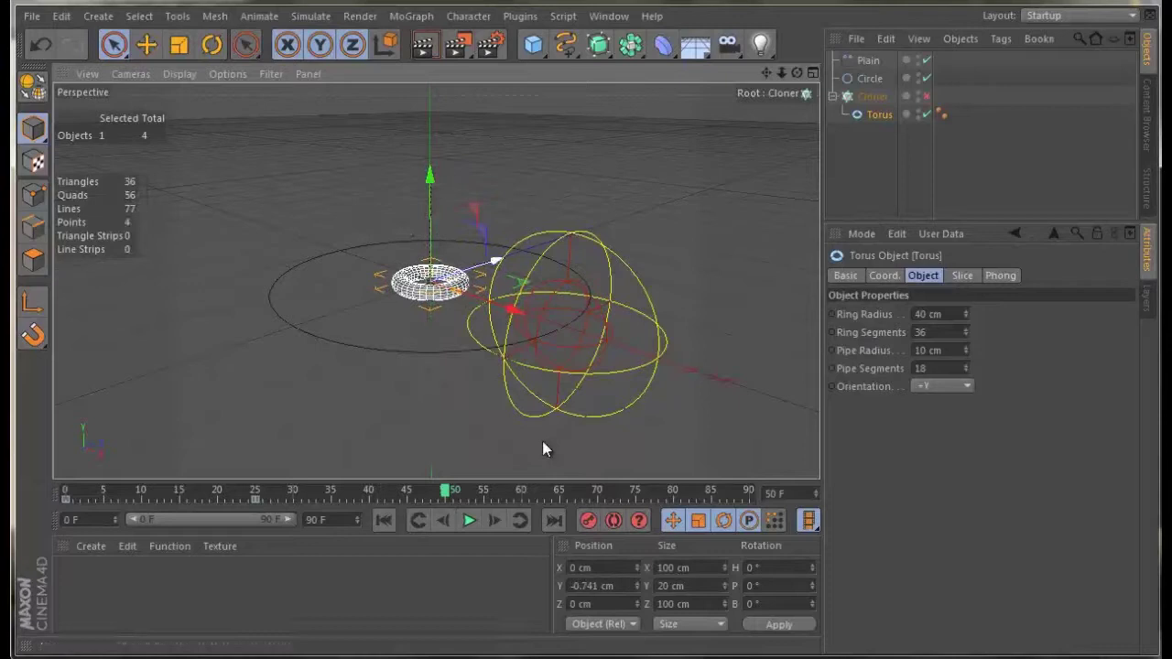
click(384, 520)
click(467, 520)
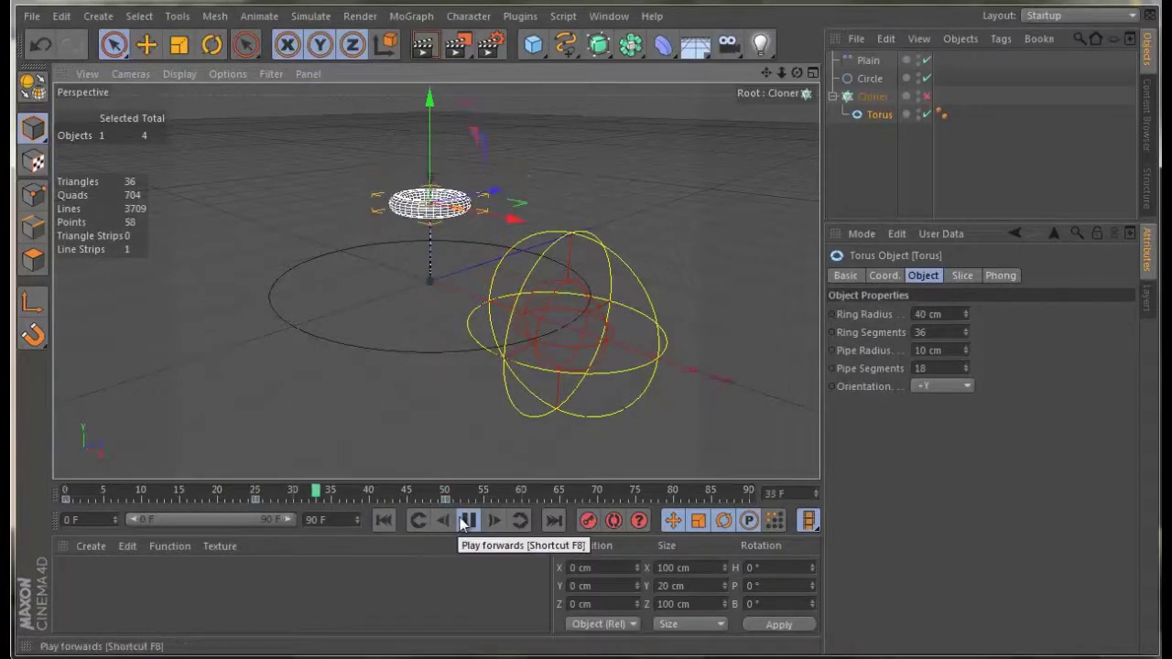
click(459, 520)
click(384, 520)
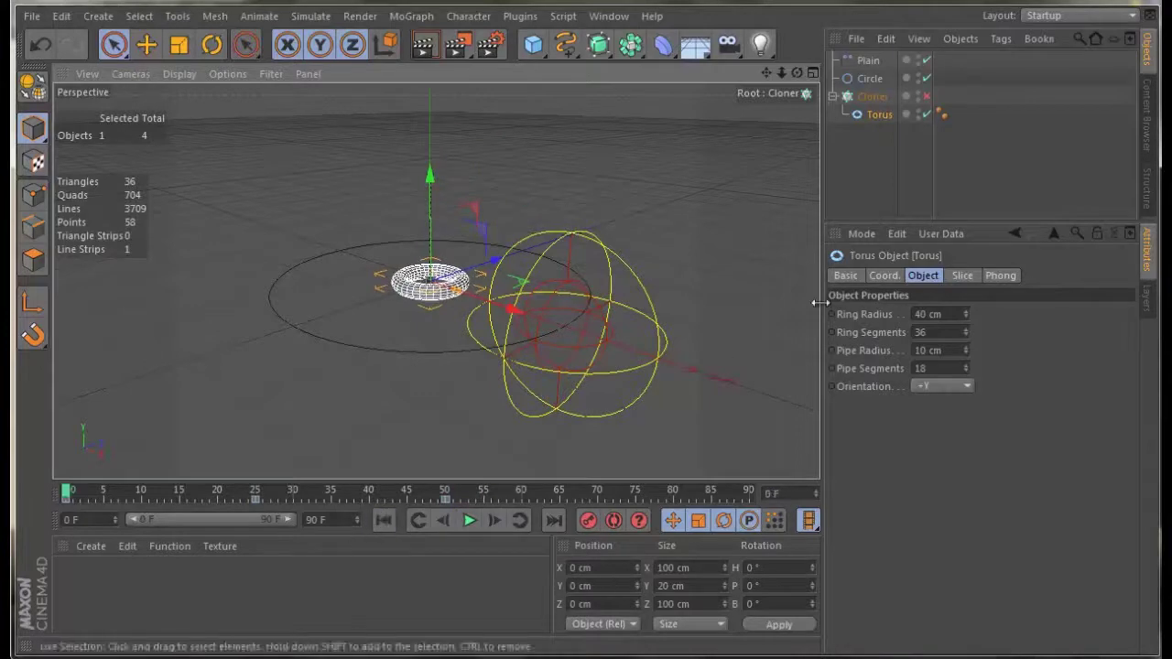
Re-enable the Cloner and uncheck its Fix Clone option
click(927, 96)
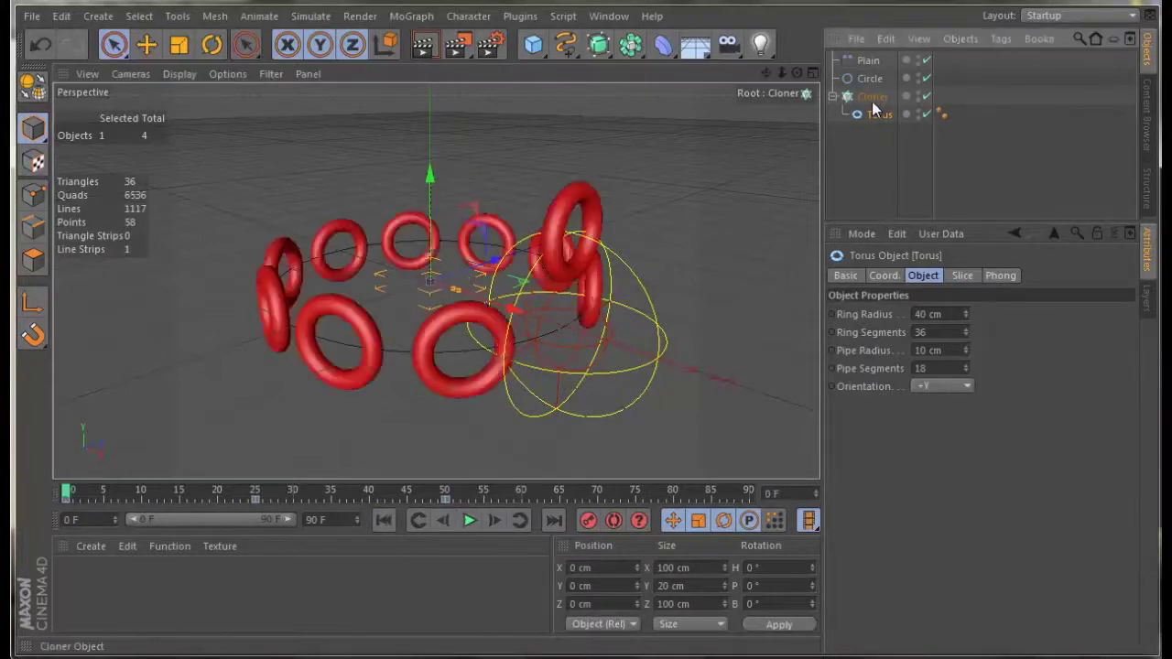
click(872, 96)
click(925, 355)
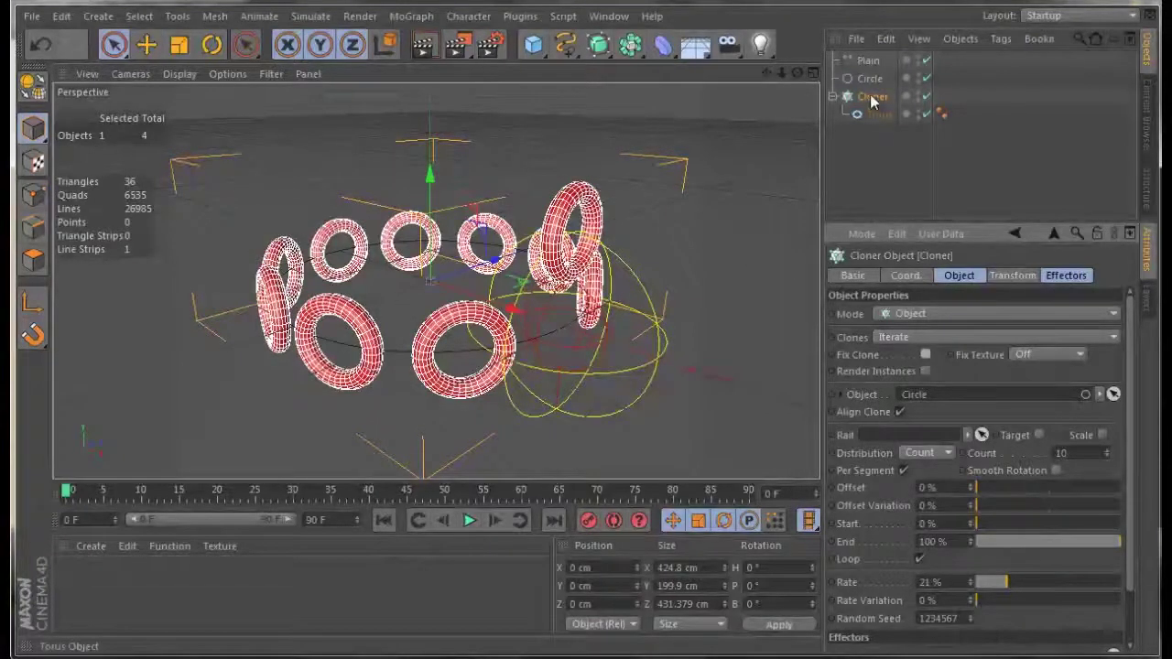
Set the Plain effector's falloff shape to Infinite and play the animation to check all tori move
click(868, 61)
click(850, 291)
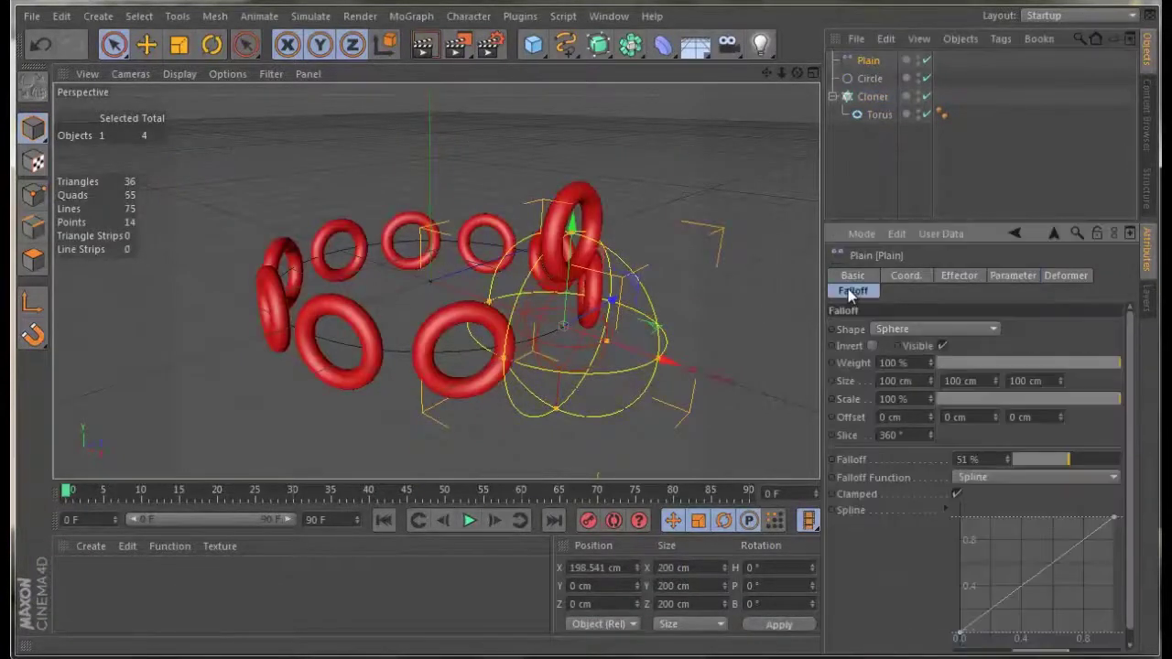
click(916, 329)
click(908, 346)
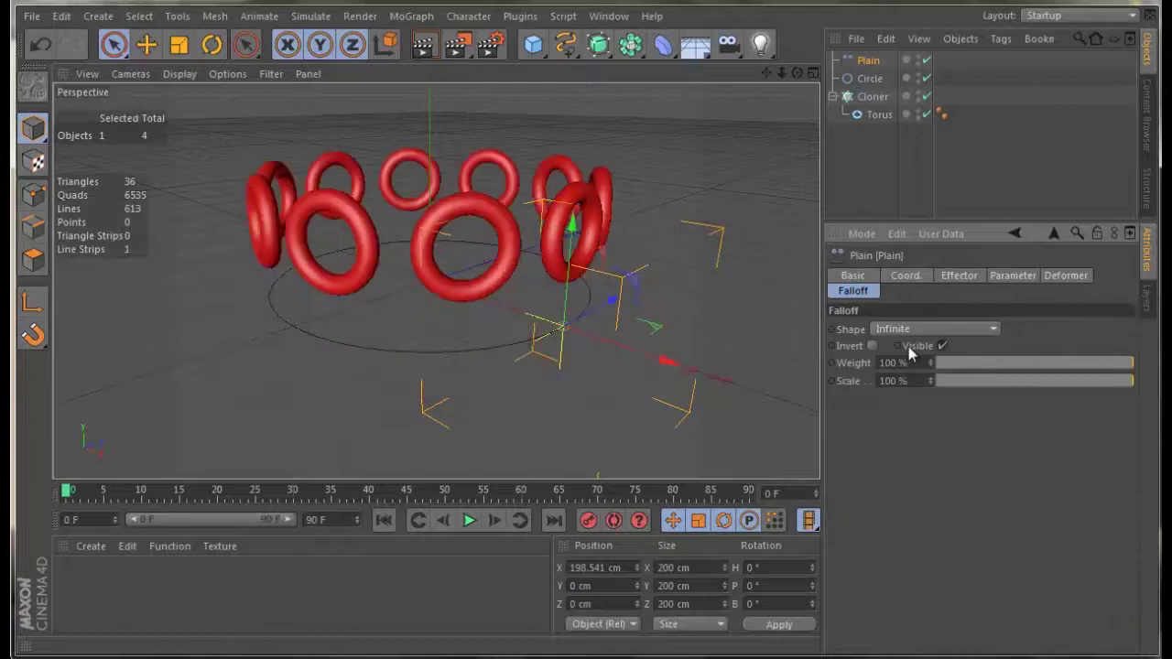
click(468, 520)
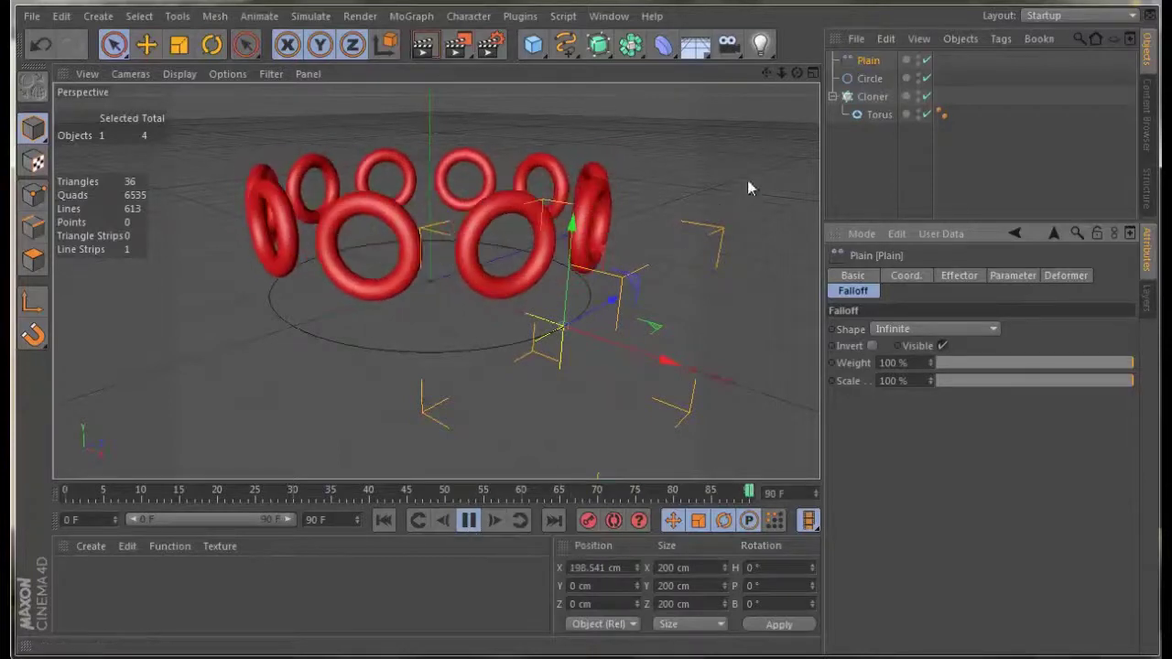
click(1009, 276)
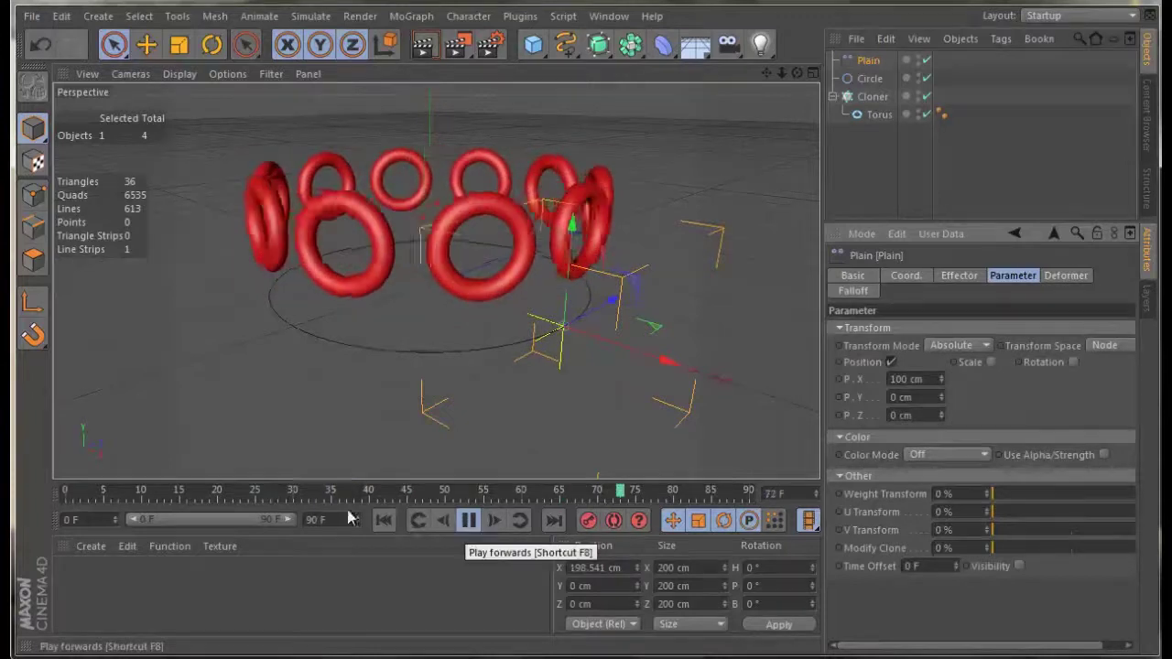
Give the Plain effector a 50 F Time Offset, play back the staggered wave, then deselect Plain
click(466, 521)
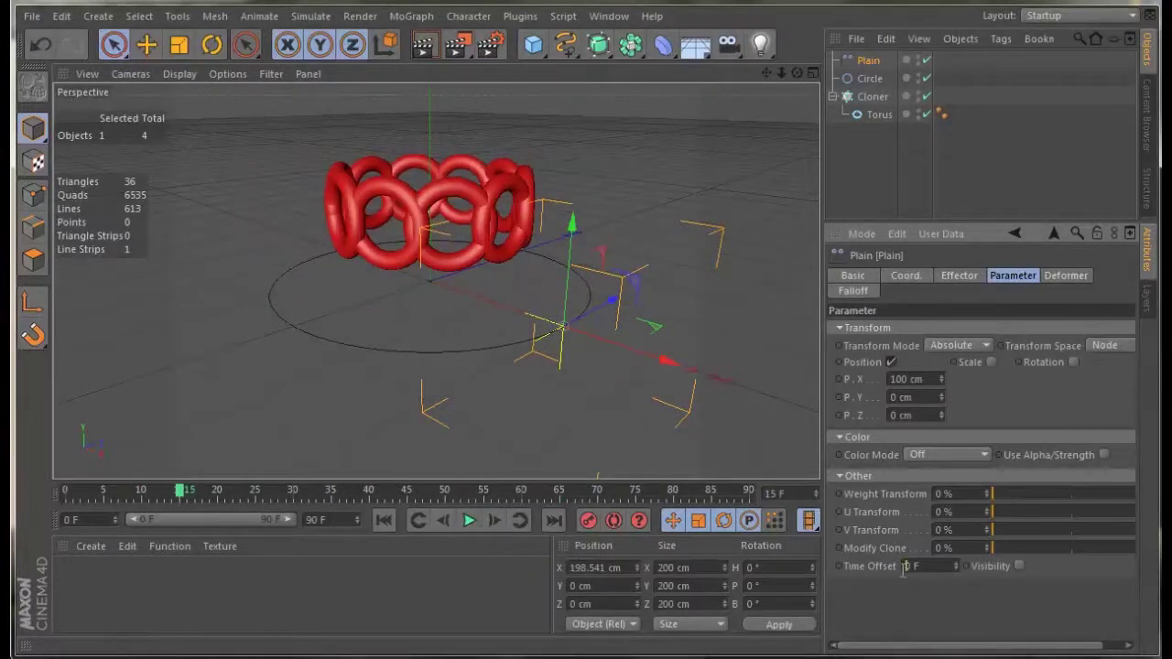
key(Return)
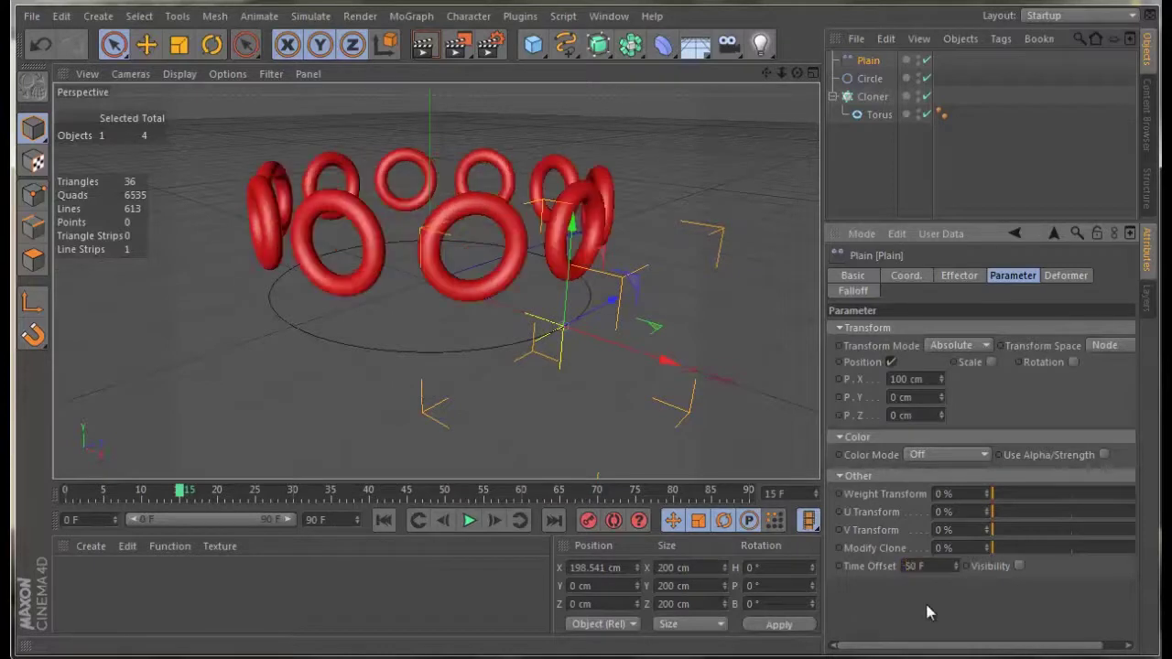
click(468, 520)
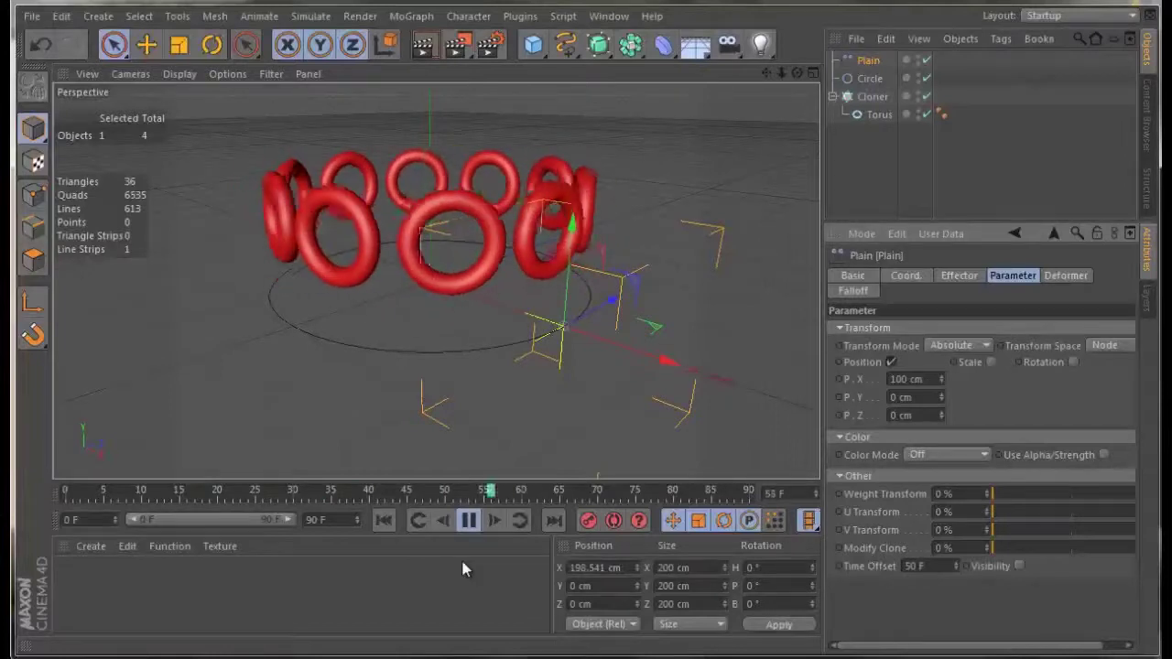
click(466, 521)
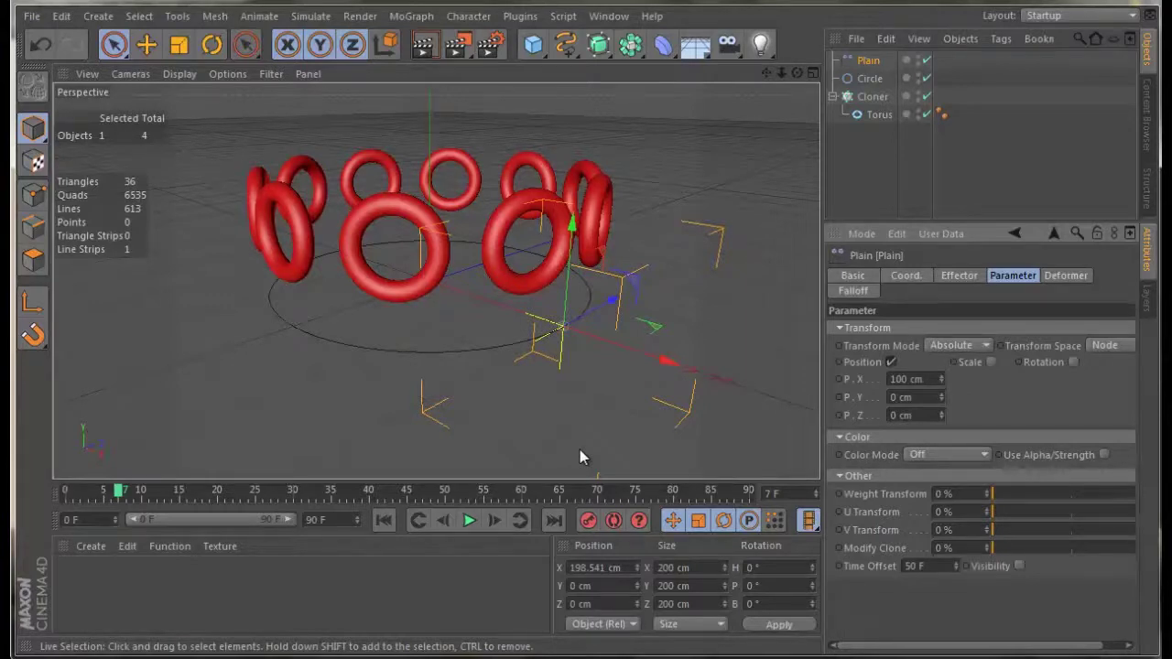
click(394, 448)
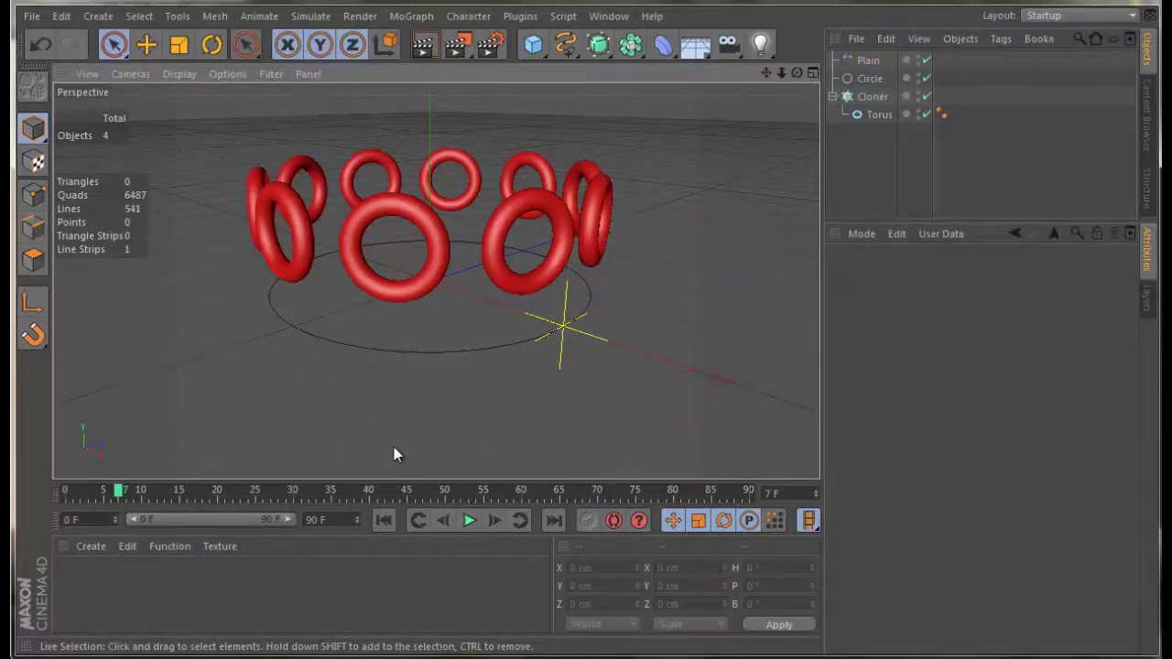
Press V in the viewport to bring up its popup menu
key(v)
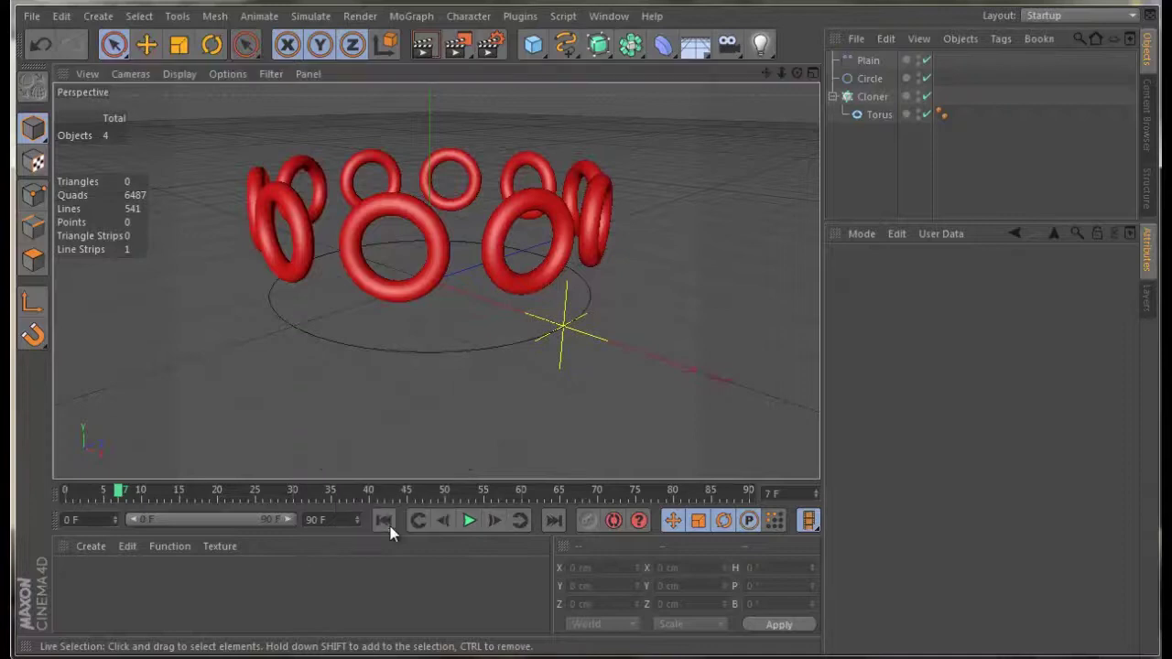